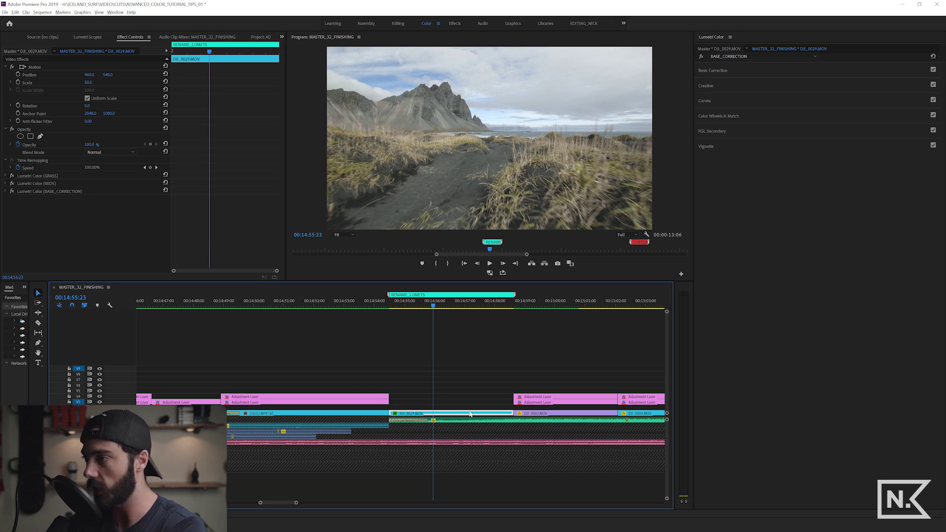
Add another Lumetri Color effect to the DJI_0029.MOV clip.
left_click(430, 418)
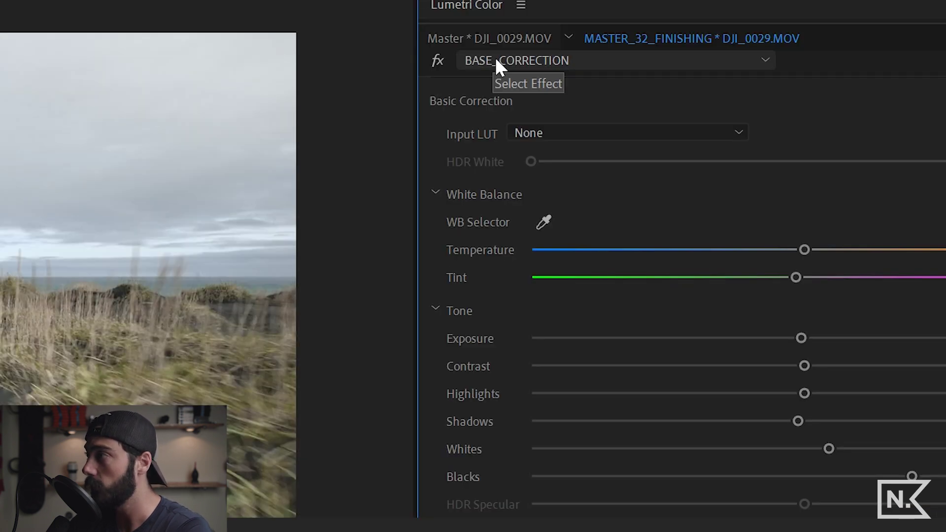
left_click(495, 57)
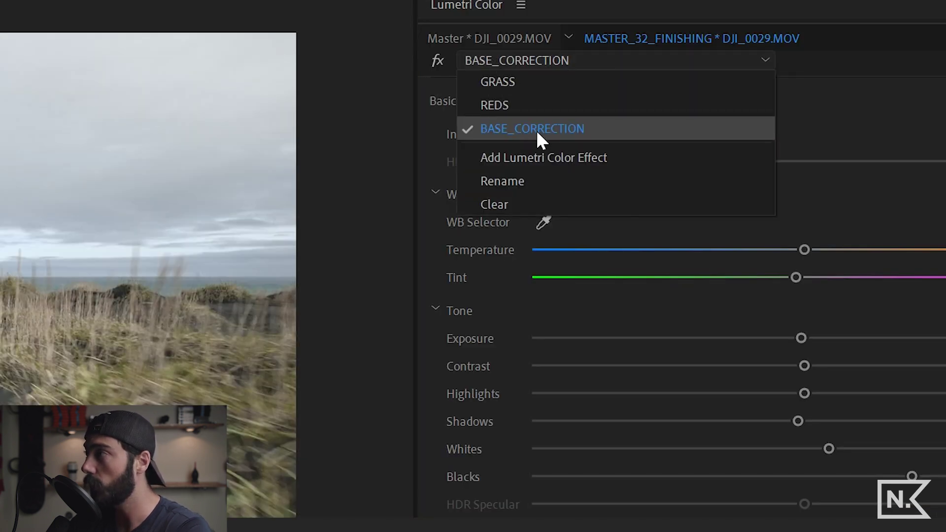
left_click(536, 131)
left_click(509, 61)
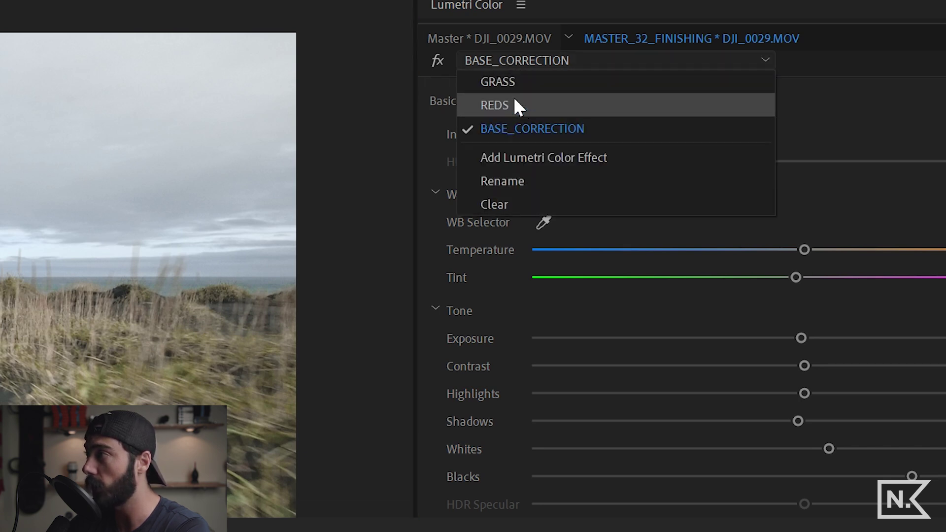
left_click(534, 157)
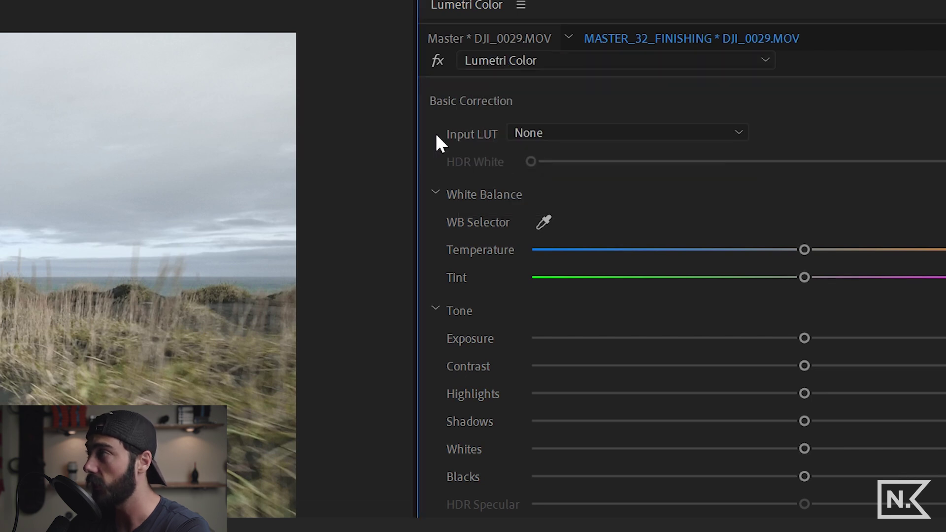
Rename the newly added Lumetri Color effect as HIGHLIGHT_WORK.
left_click(485, 59)
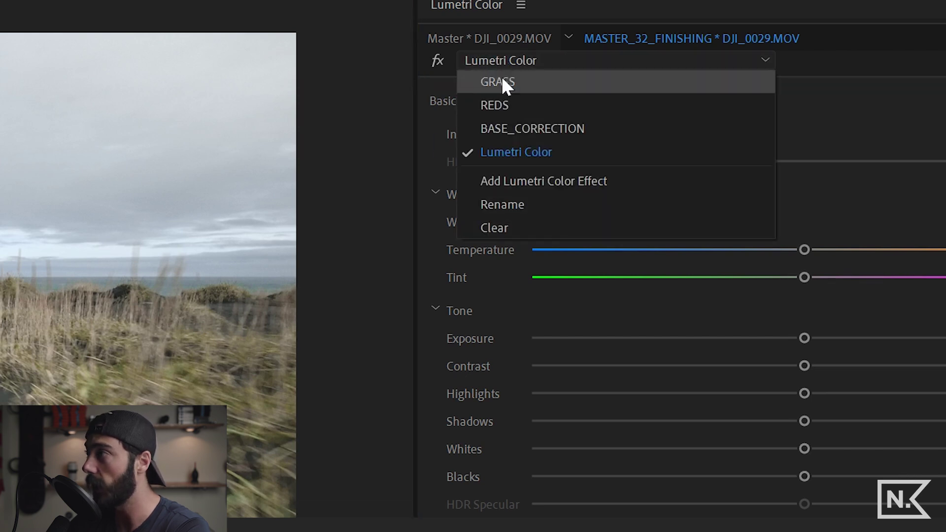
left_click(515, 201)
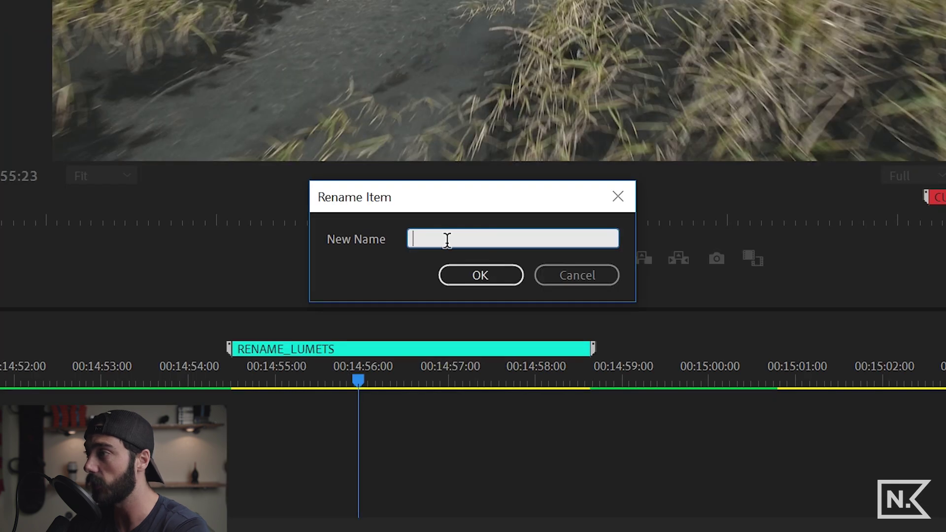
type("HIGHLIGHT_")
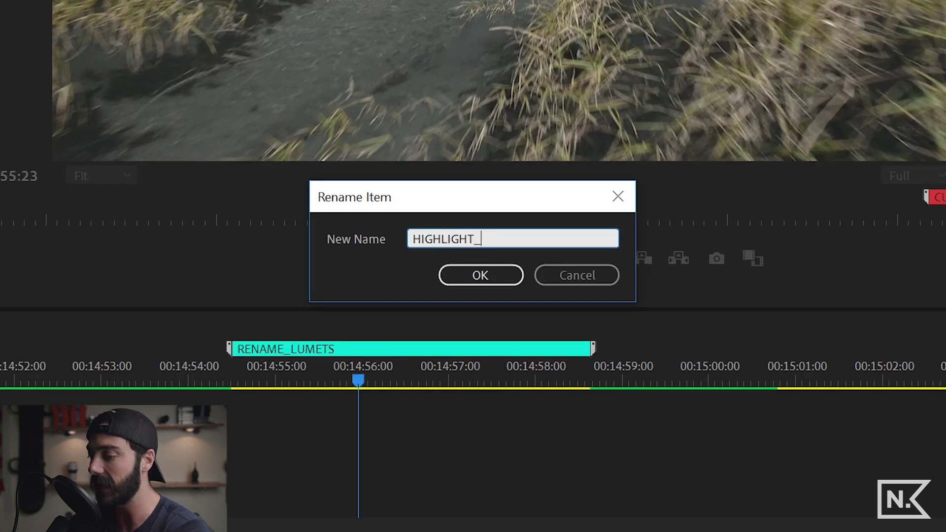
type("WORK")
key("Return")
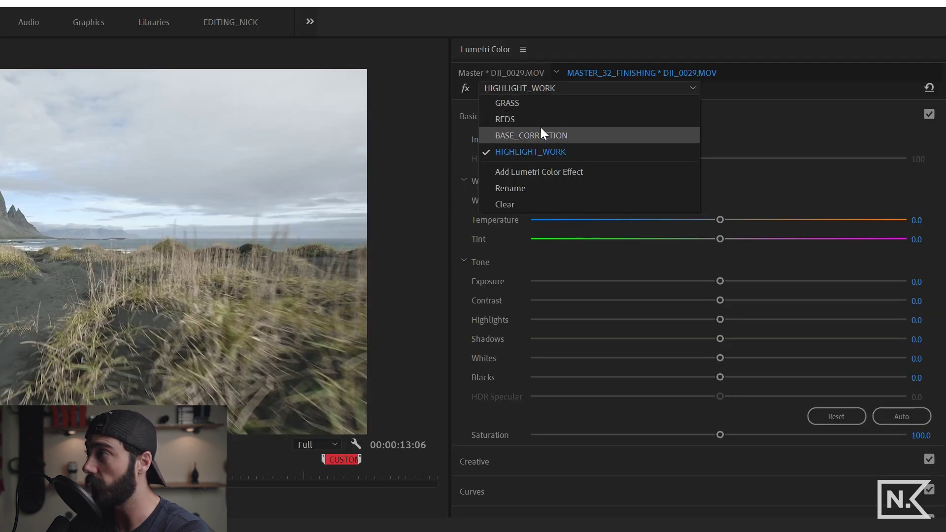
In the HIGHLIGHT_WORK effect, lower Highlights to about -93.3 and raise Whites to about 60.
left_click(532, 152)
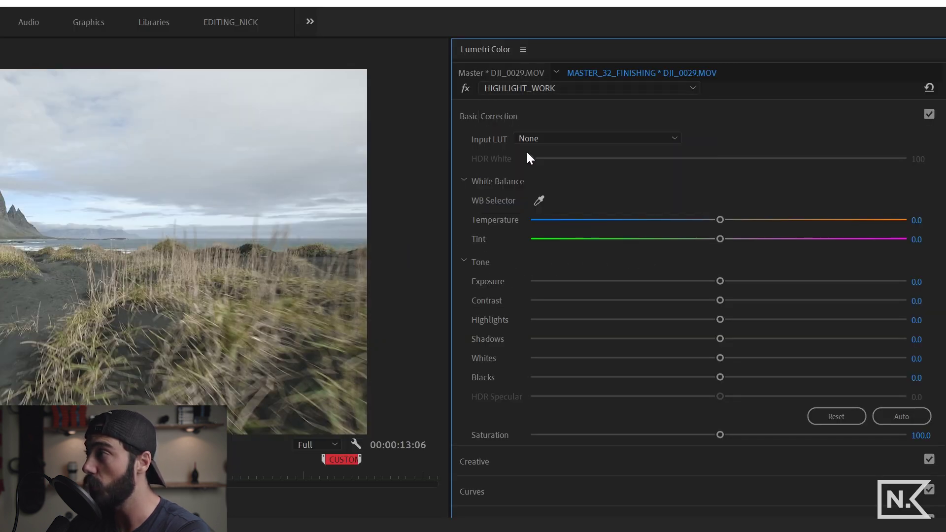
left_click_drag(720, 320, 542, 328)
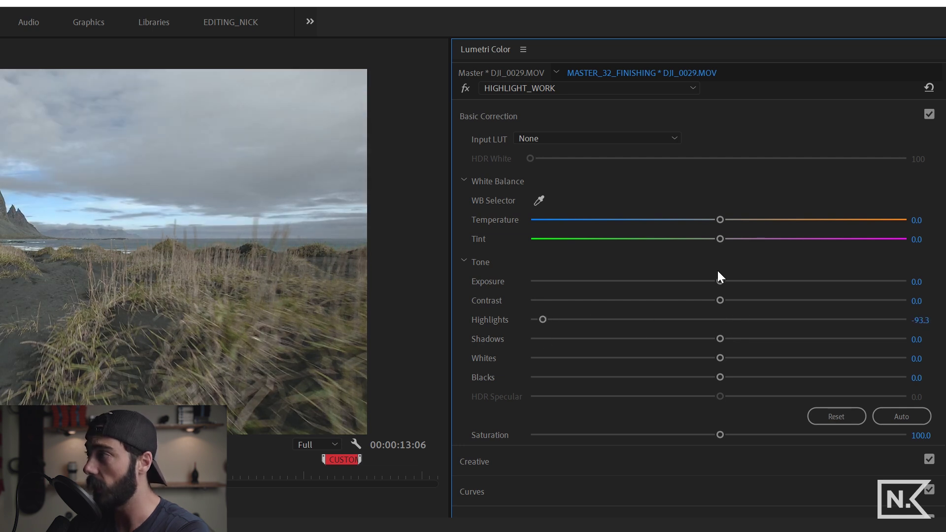
left_click_drag(719, 358, 831, 358)
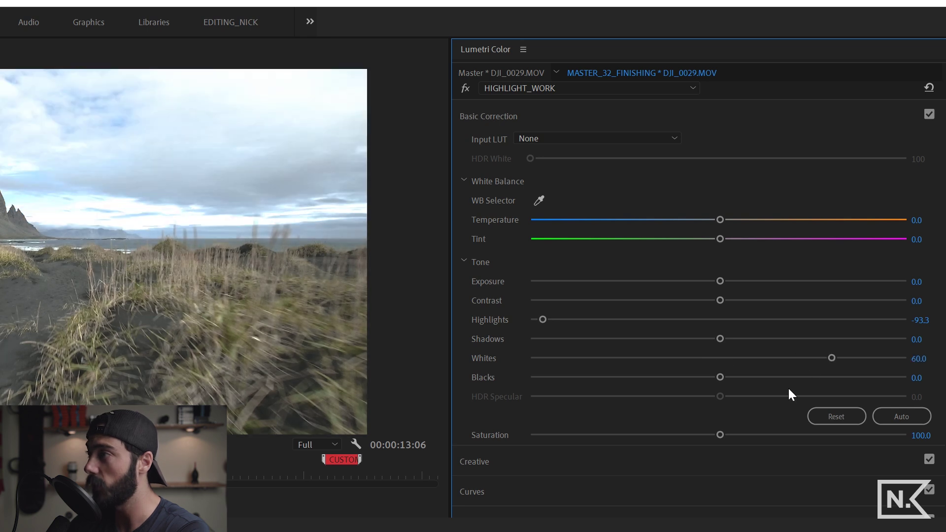
Compare the Basic Correction settings of the BASE_CORRECTION and HIGHLIGHT_WORK effects.
left_click(511, 88)
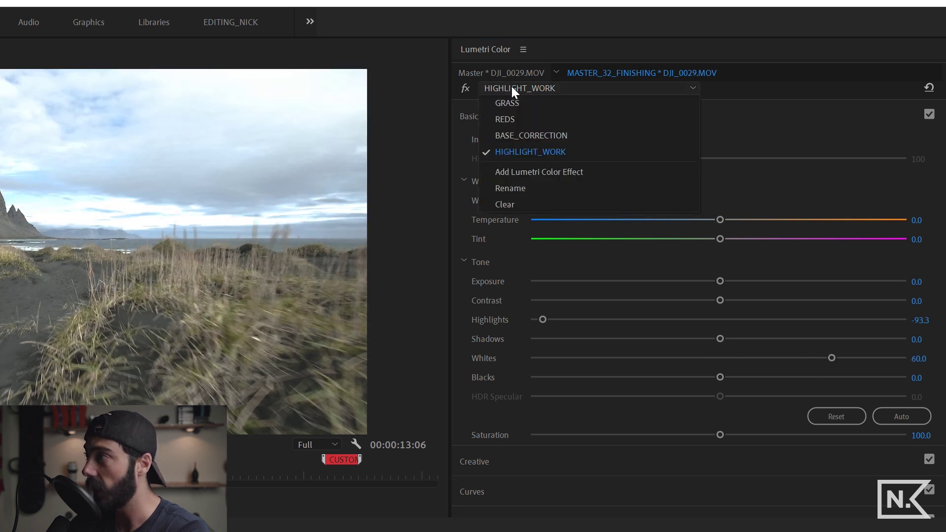
left_click(534, 135)
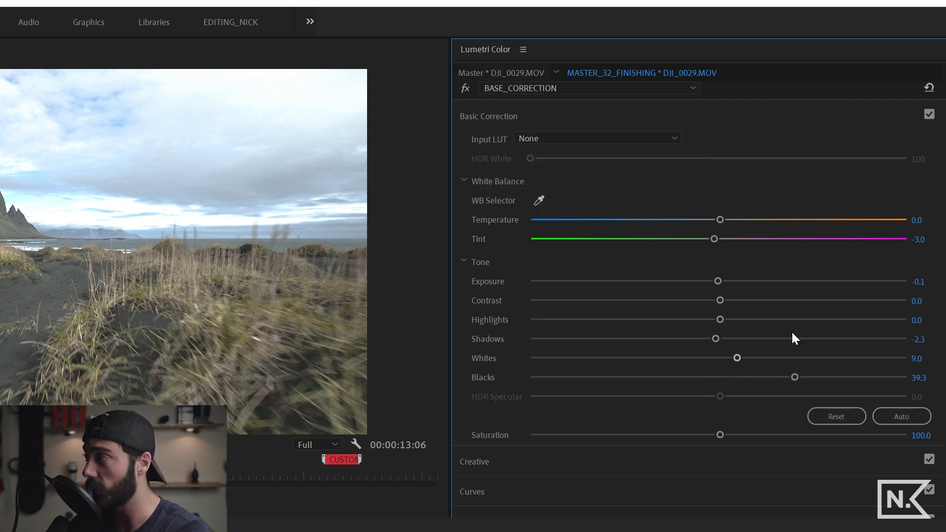
left_click(528, 88)
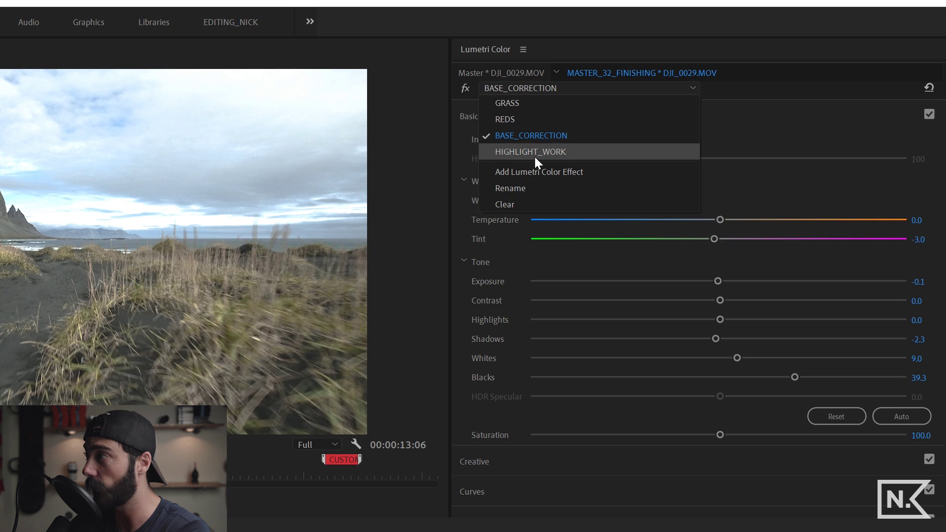
left_click(535, 154)
left_click(508, 88)
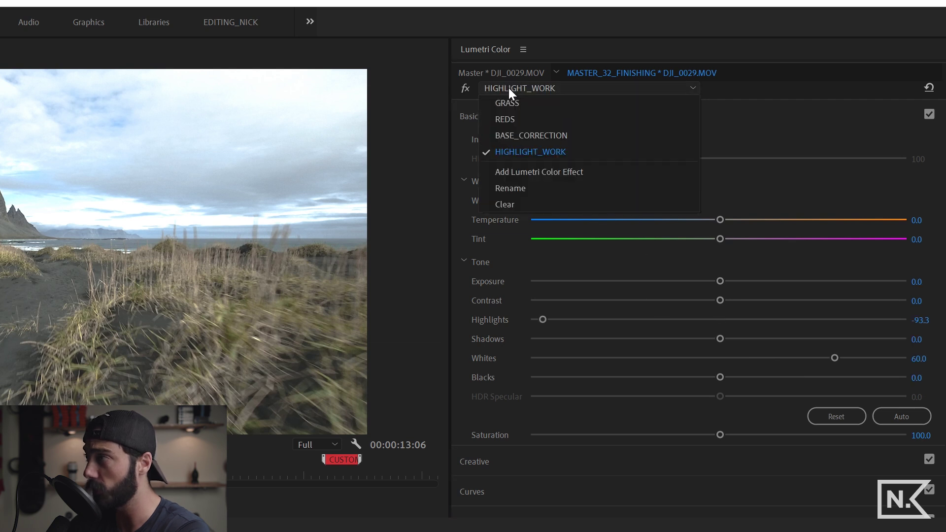
left_click(520, 150)
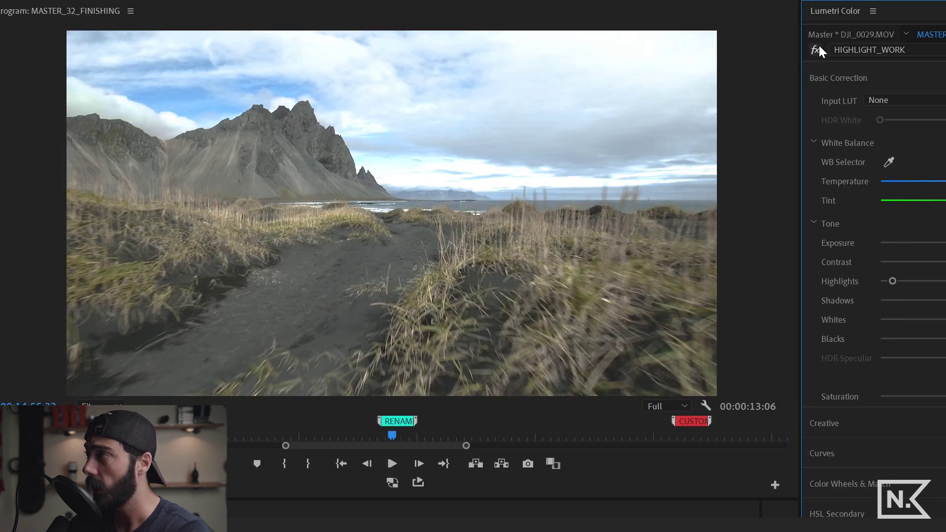
Compare the image with HIGHLIGHT_WORK bypassed and active, and clear that effect from the clip.
left_click(815, 48)
left_click(815, 46)
left_click(815, 47)
left_click(815, 47)
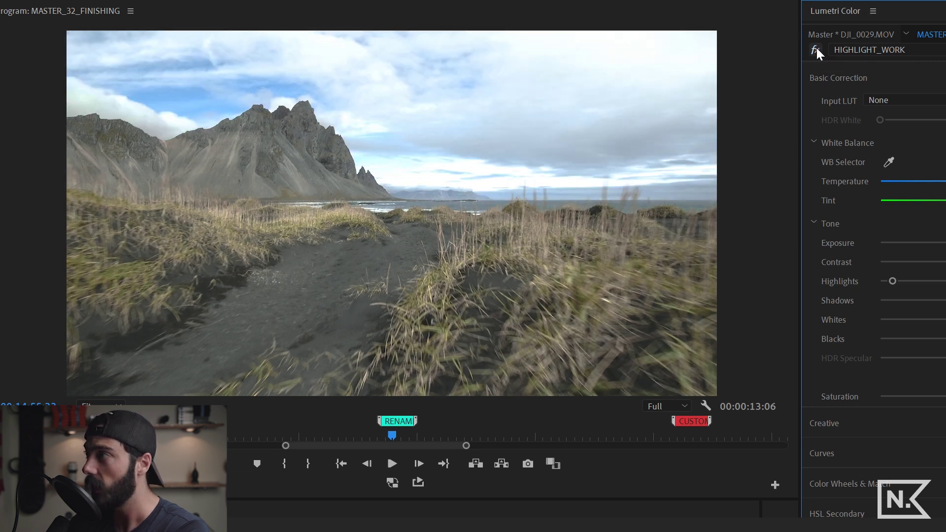
left_click(865, 51)
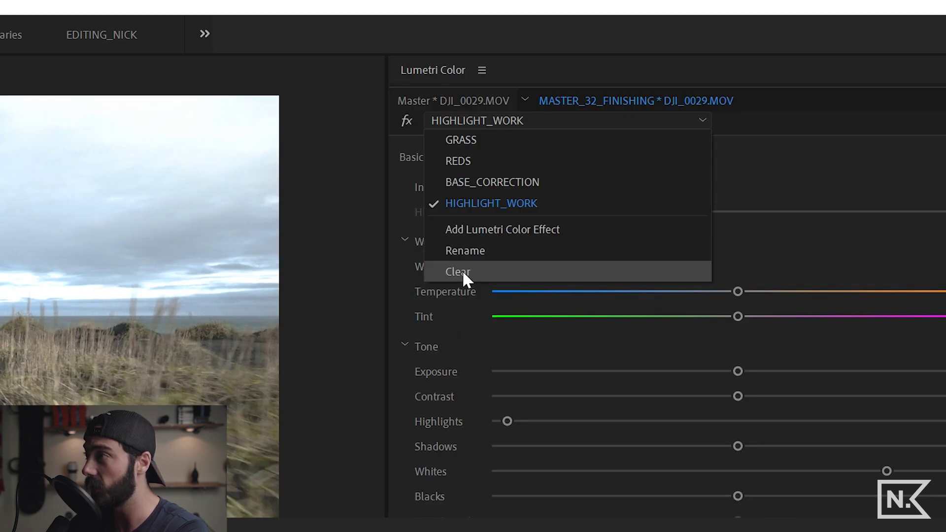
left_click(462, 270)
Toggle bypass off and on for the GRASS and REDS effects to compare their influence on the image.
left_click(453, 124)
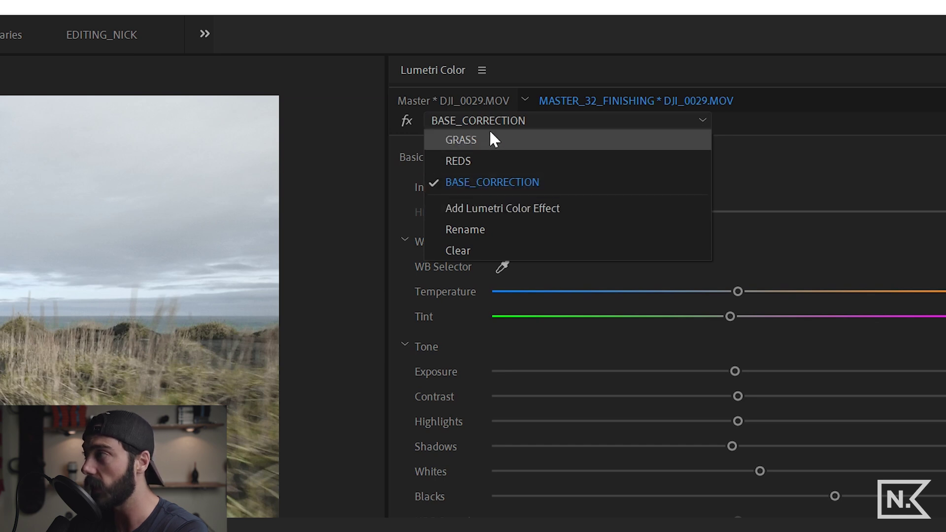
left_click(473, 141)
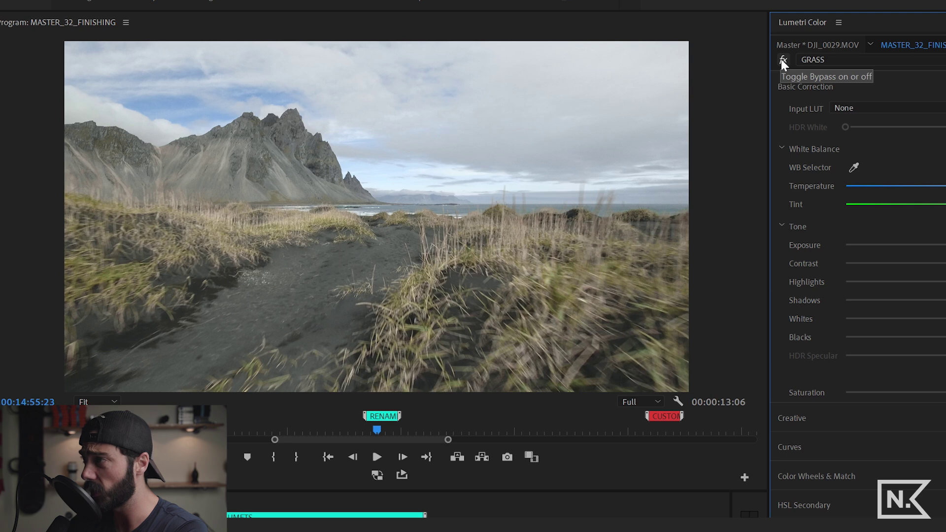
left_click(781, 58)
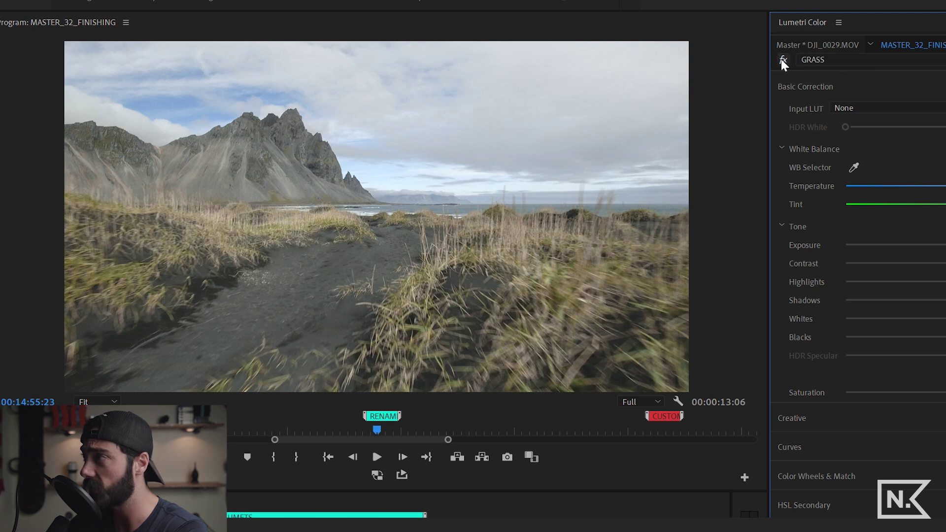
left_click(781, 59)
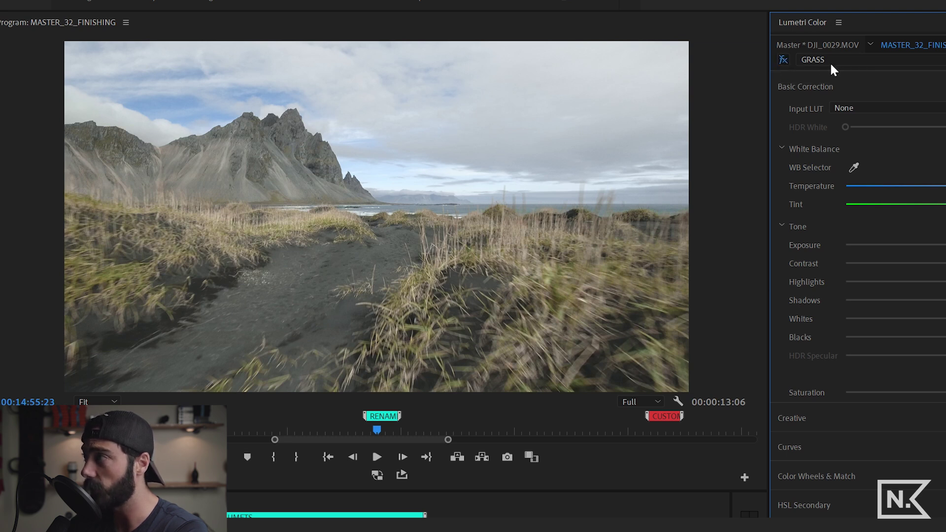
left_click(818, 59)
left_click(827, 89)
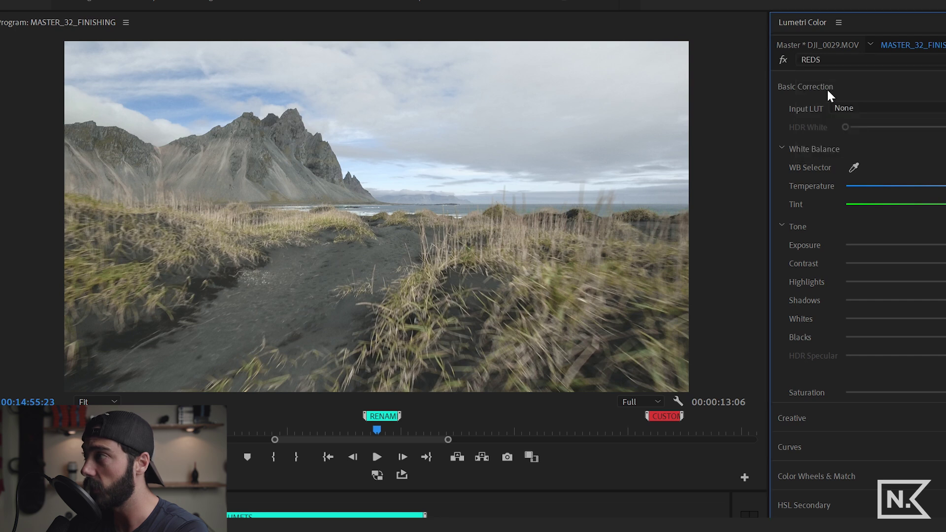
left_click(782, 58)
left_click(783, 58)
Switch through the GRASS, BASE_CORRECTION and REDS effects to review their individual settings.
left_click(830, 60)
left_click(852, 76)
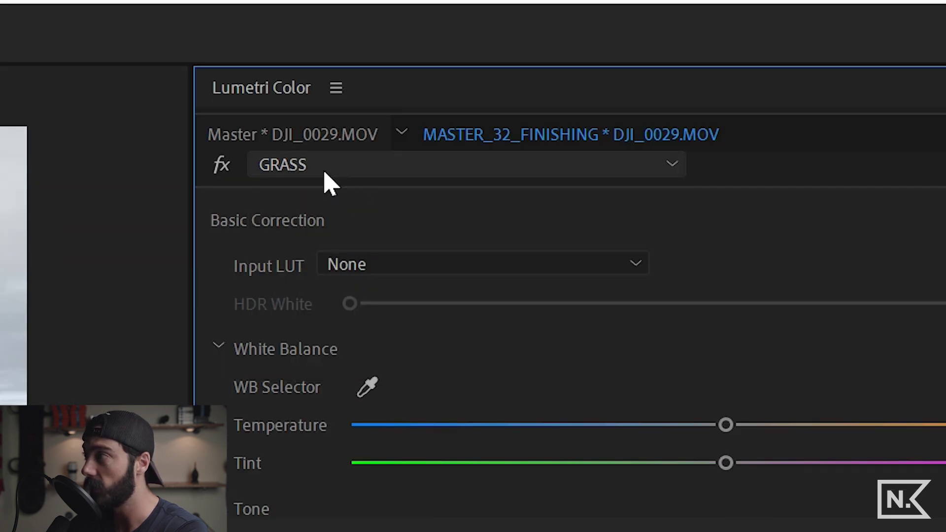
left_click(326, 173)
left_click(338, 258)
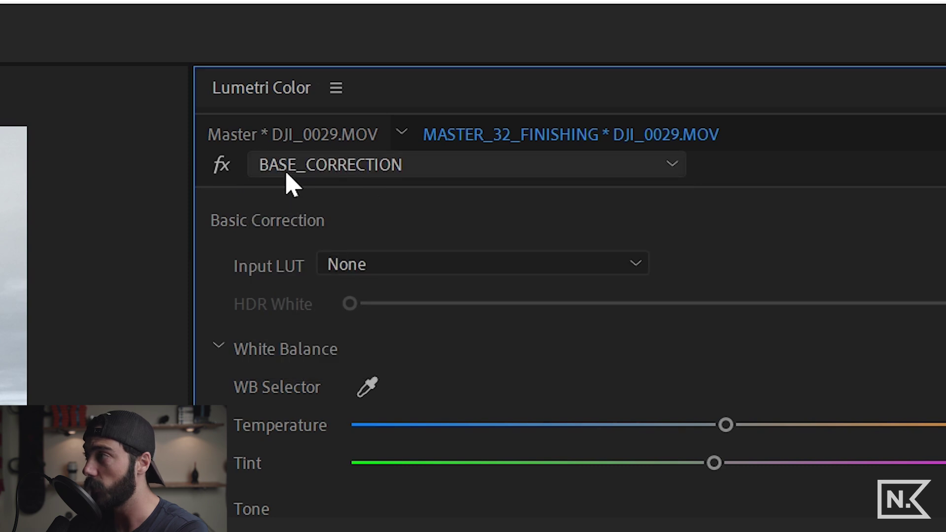
left_click(317, 176)
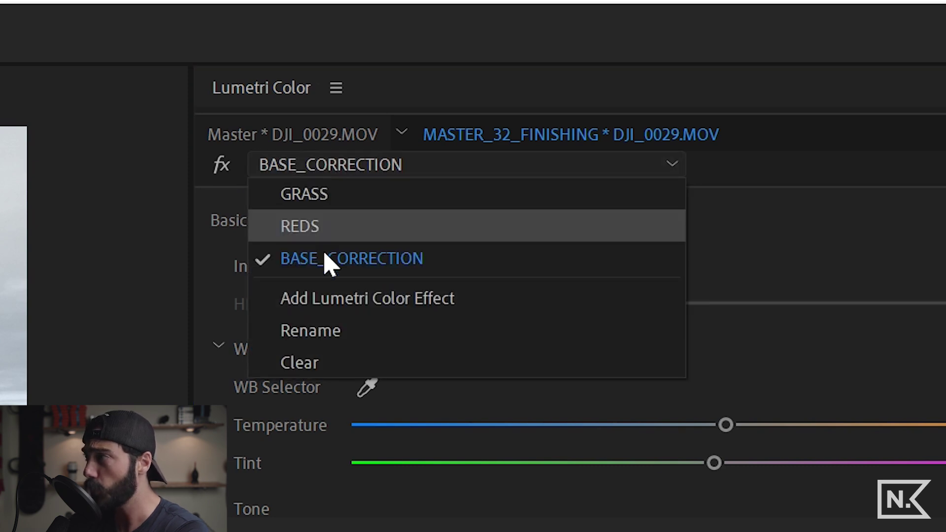
left_click(329, 236)
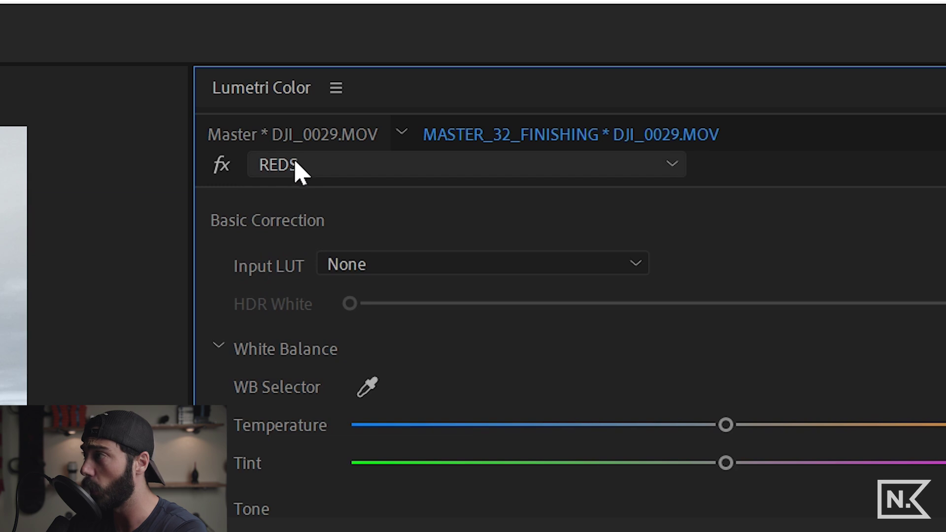
left_click(317, 169)
left_click(543, 106)
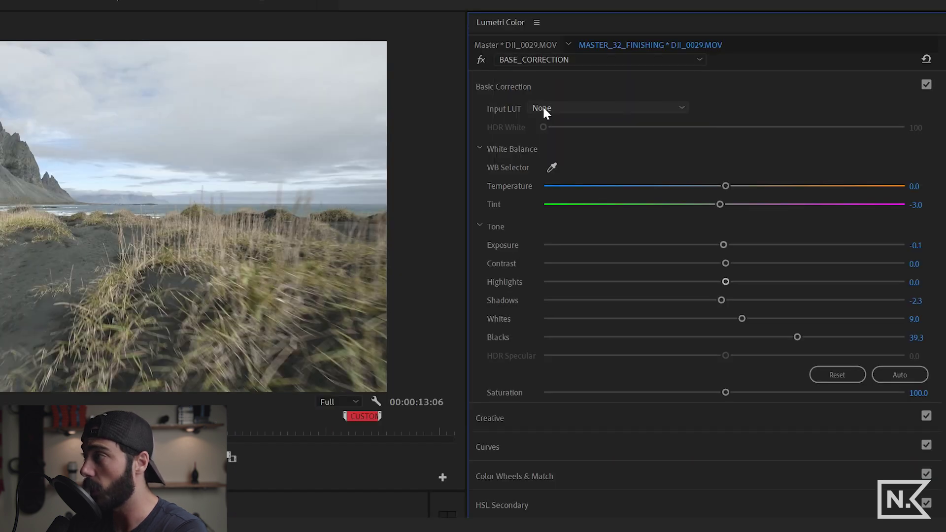
Raise the Exposure of the REDS effect to about 1.7 and check the tone settings of BASE_CORRECTION.
left_click(520, 60)
left_click(537, 90)
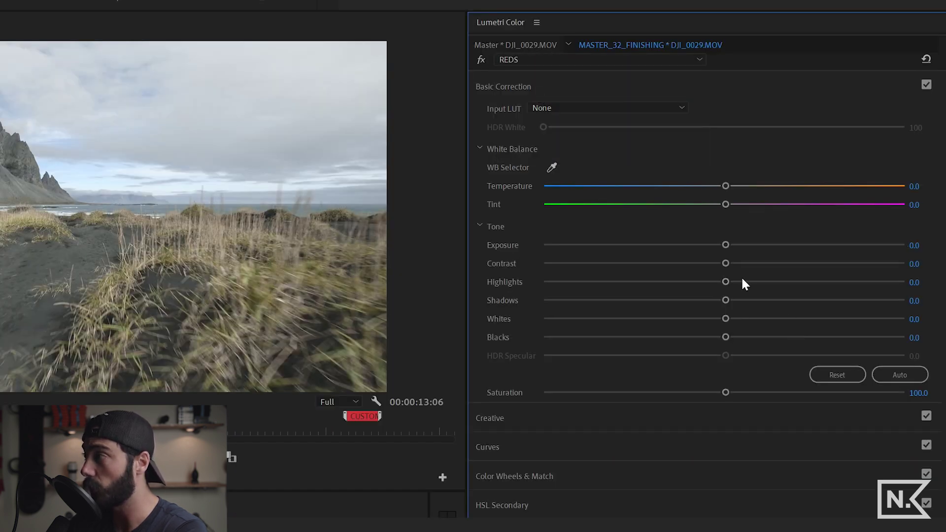
left_click_drag(726, 247, 786, 245)
left_click(518, 61)
left_click(547, 105)
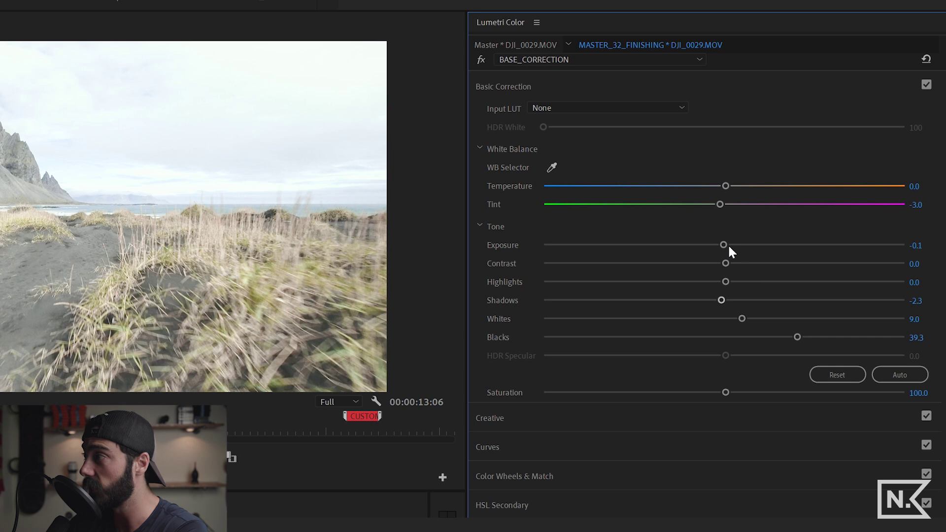
Set the Exposure of the REDS effect to 0.
left_click(533, 59)
left_click(538, 91)
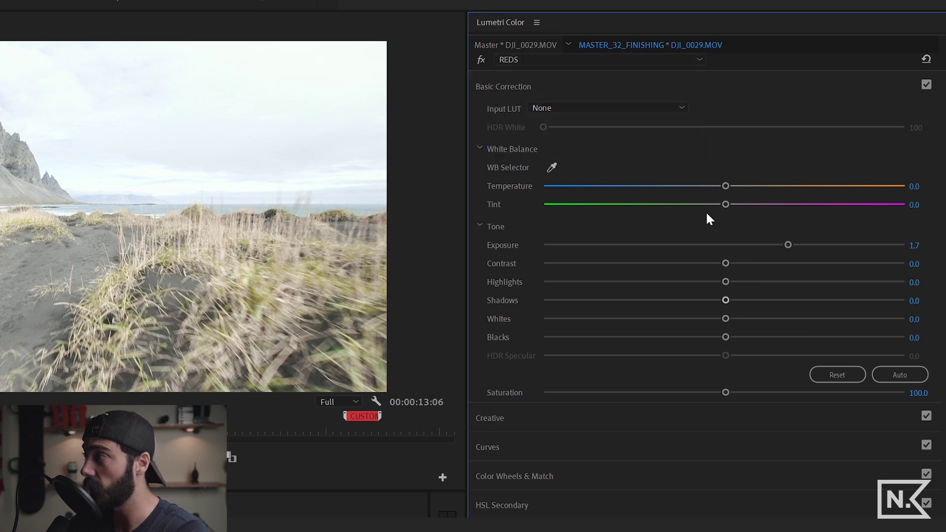
left_click(920, 244)
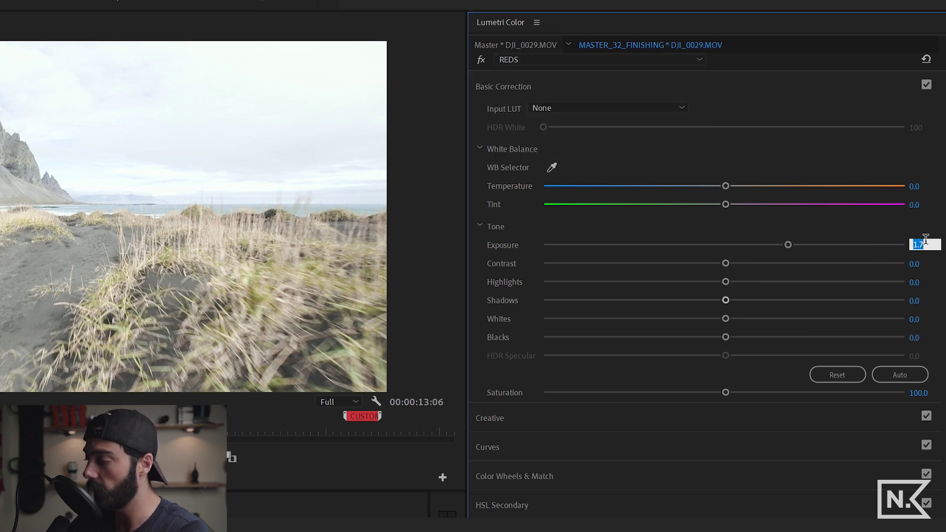
type("0")
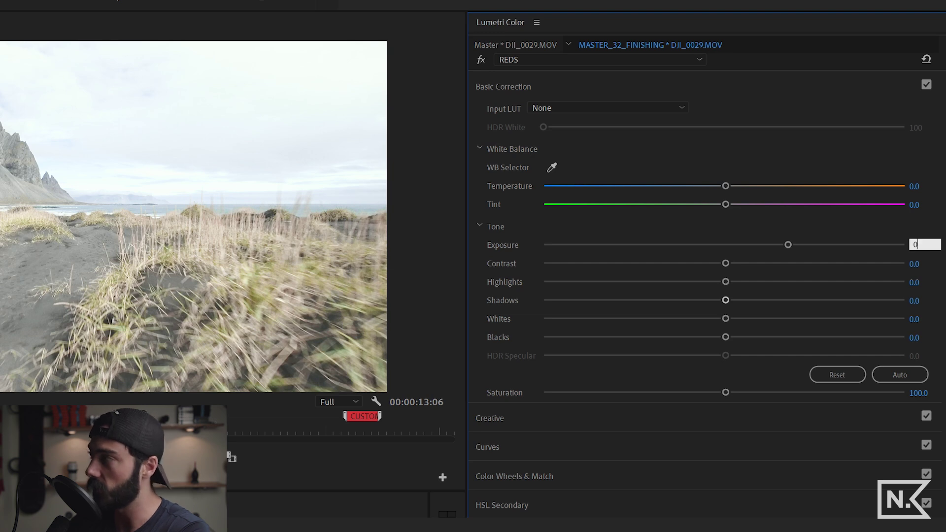
key("Return")
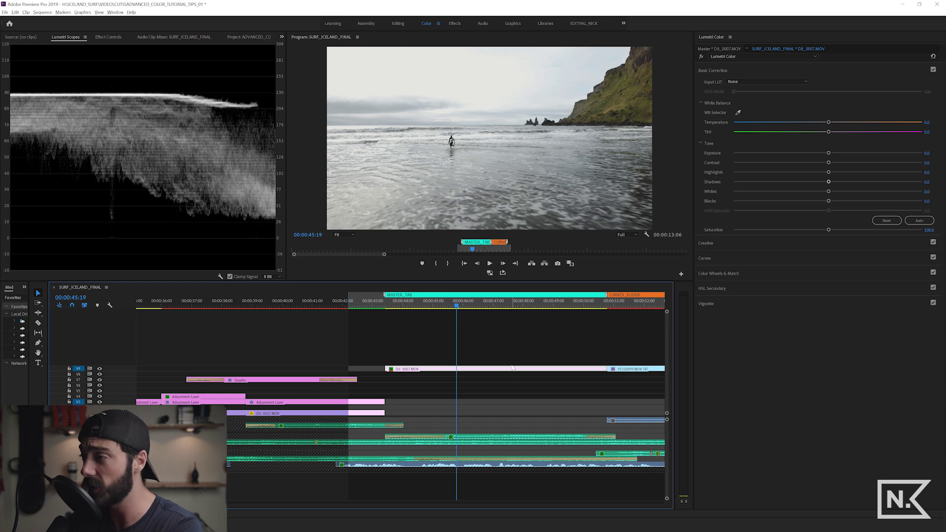
Select the DJI_0007.MOV clip under the MASTER_TAB marker and switch between its BASE_CORRECTION and BLUE_MASK effects.
left_click_drag(456, 308, 487, 306)
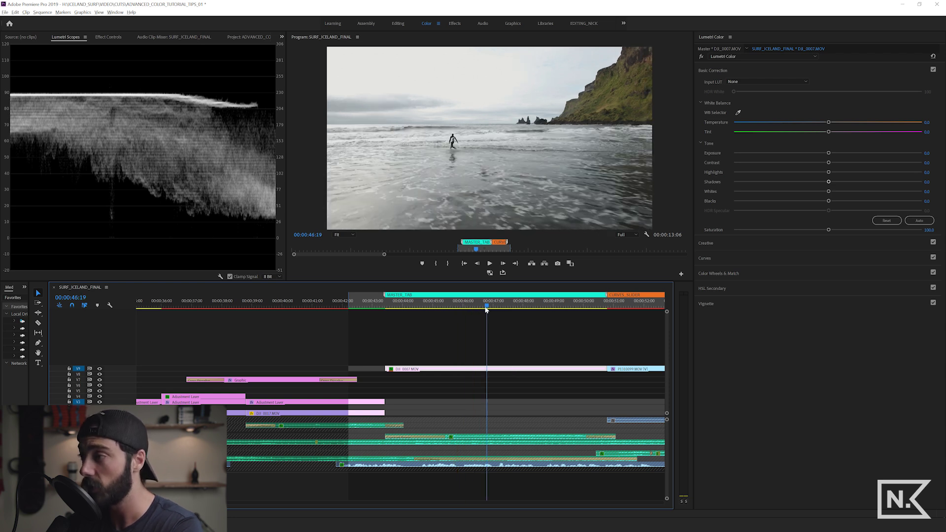
key("Left")
key("Left")
key("Left")
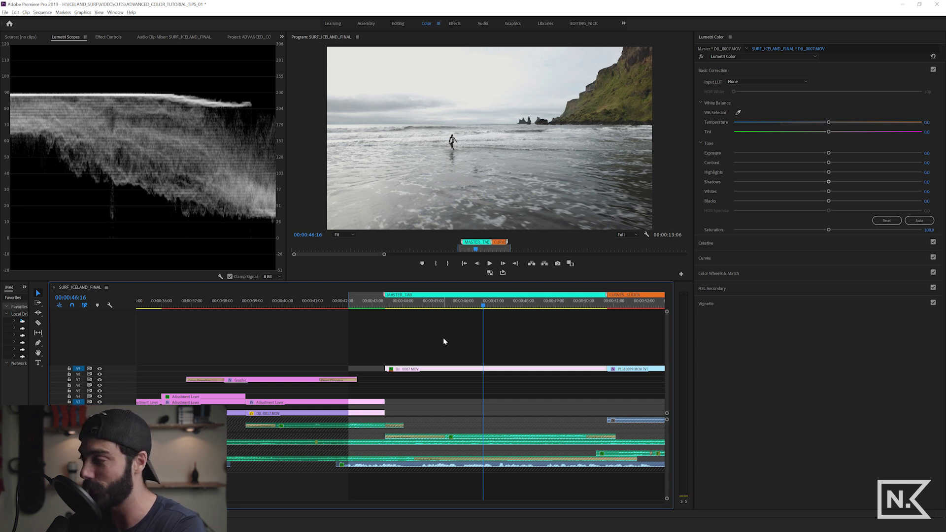
left_click(402, 370)
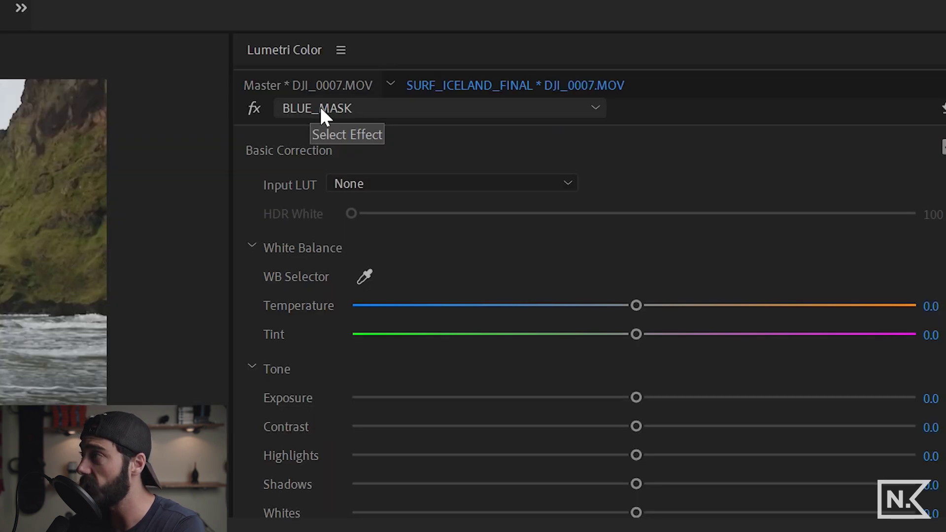
left_click(719, 58)
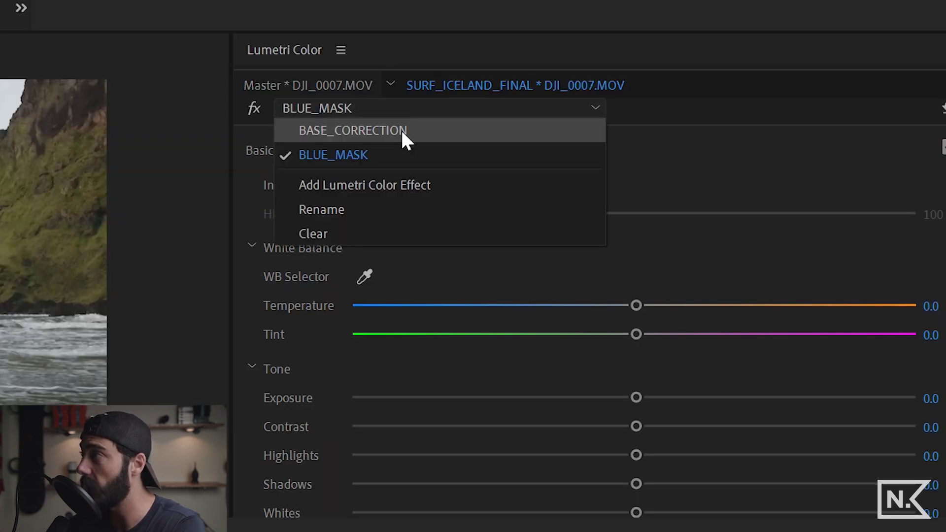
left_click(400, 130)
left_click(333, 105)
left_click(345, 154)
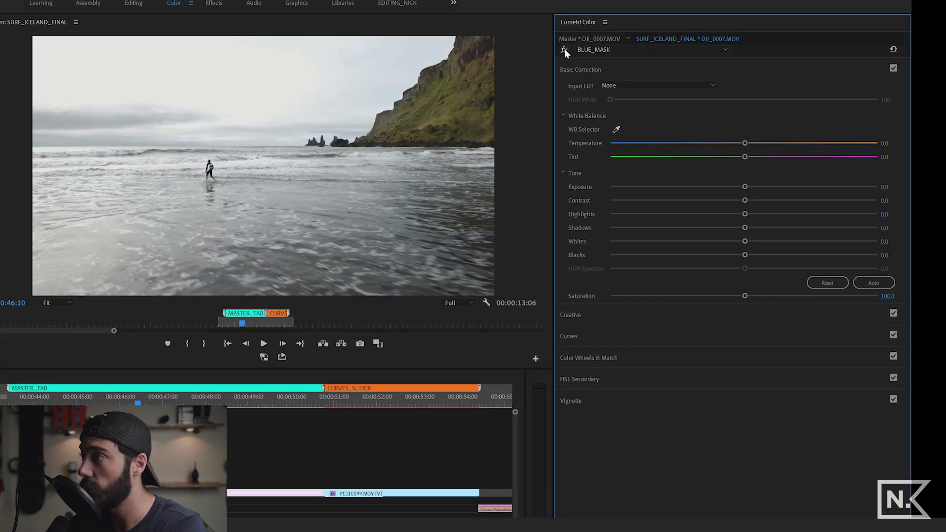
Toggle bypass off and on for the BLUE_MASK and BASE_CORRECTION effects to compare their influence on the image.
left_click(254, 109)
left_click(565, 50)
left_click(609, 49)
left_click(610, 61)
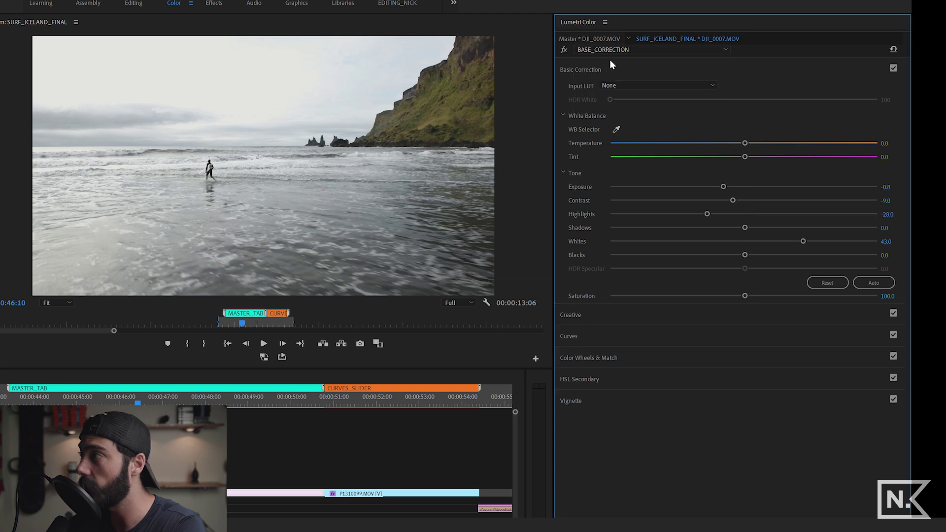
left_click(564, 52)
left_click(563, 52)
left_click(564, 51)
left_click(564, 52)
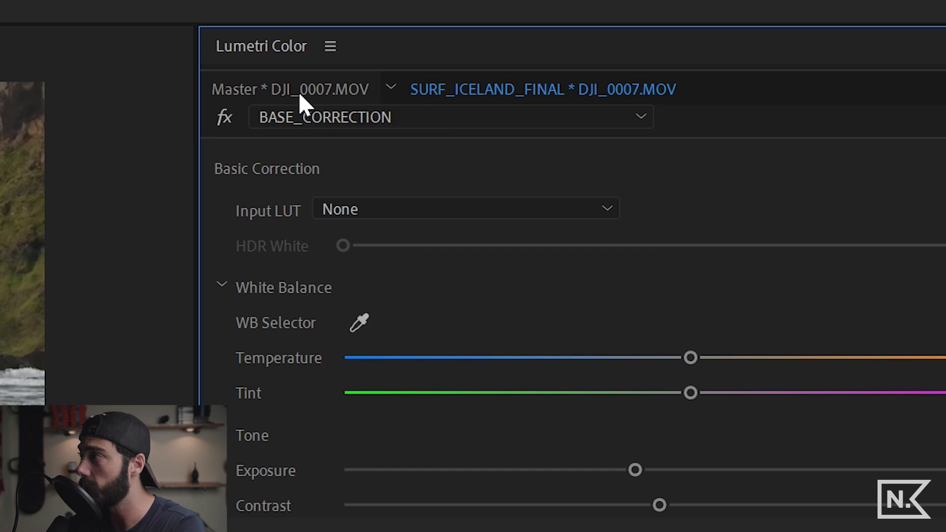
Switch between the master clip and the sequence clip of DJI_0007.MOV to compare which Lumetri effects each one holds.
left_click(298, 91)
left_click(506, 94)
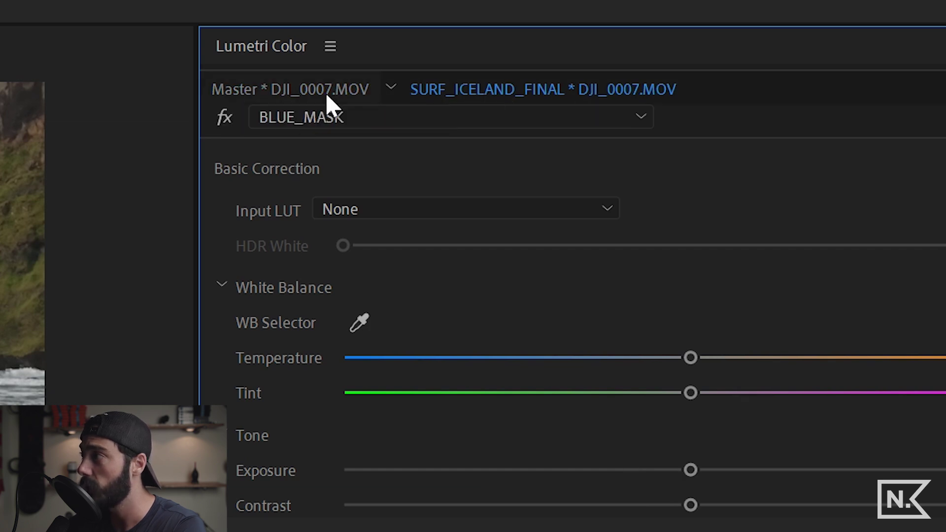
left_click(325, 93)
left_click(465, 94)
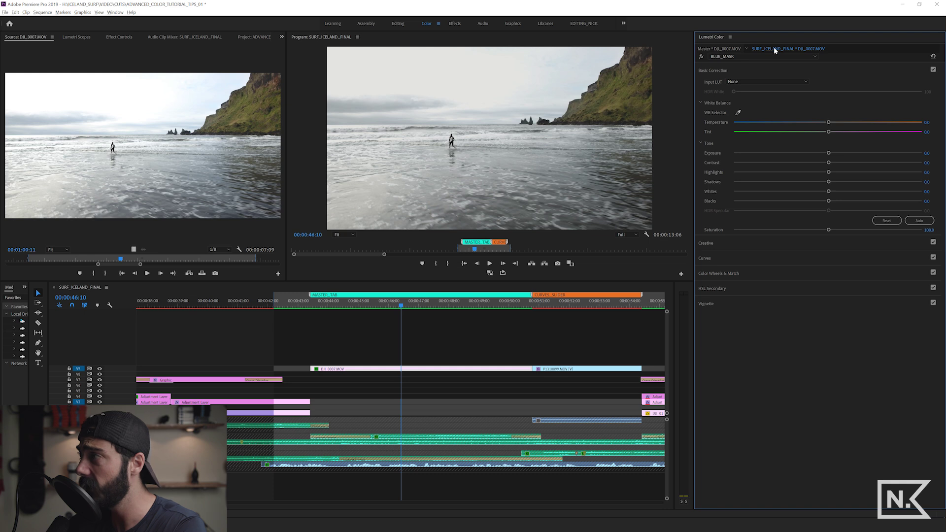
left_click(409, 372)
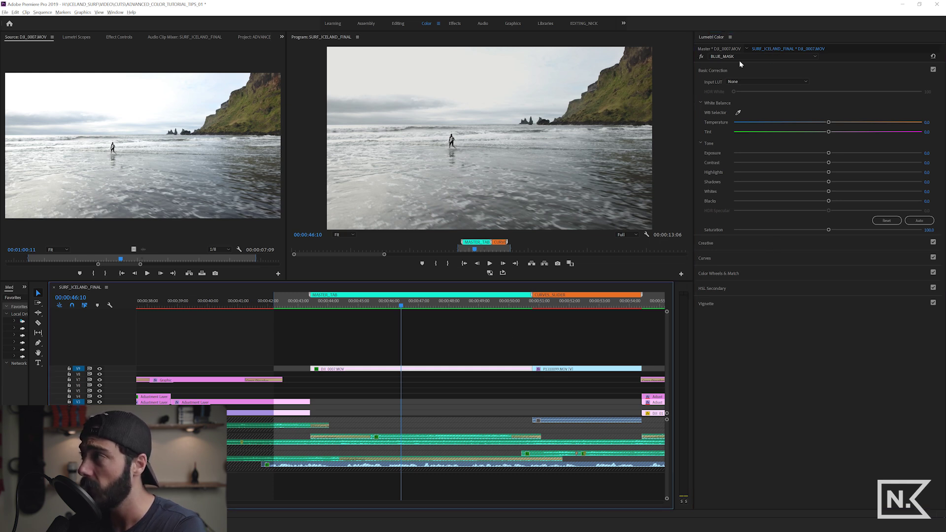
left_click(712, 49)
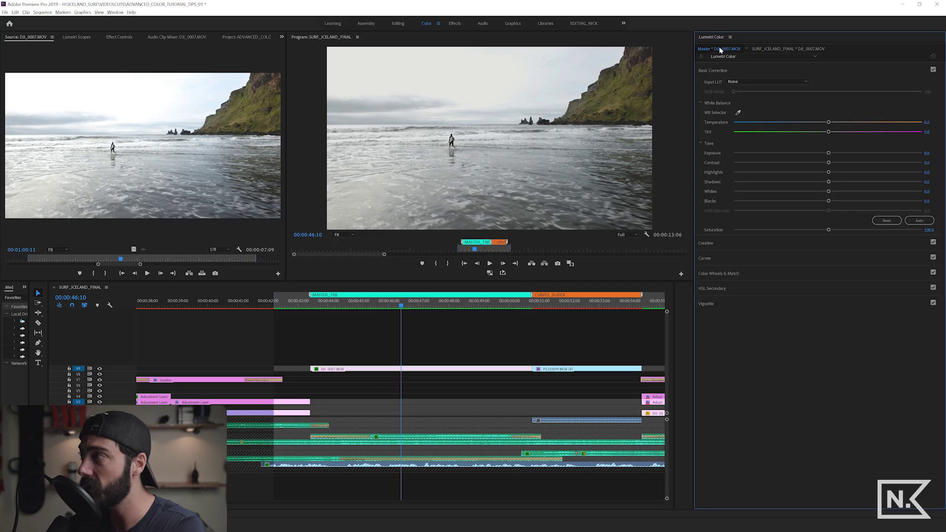
left_click(391, 371)
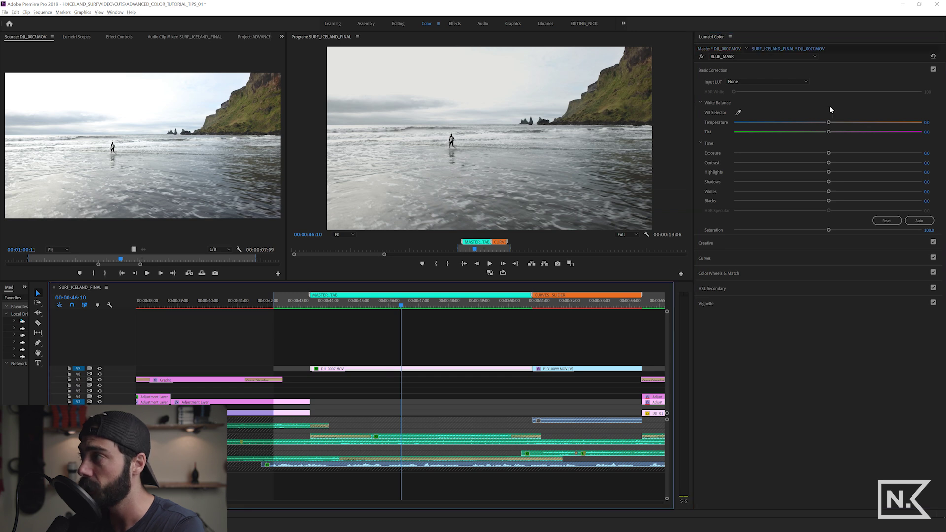
left_click(766, 50)
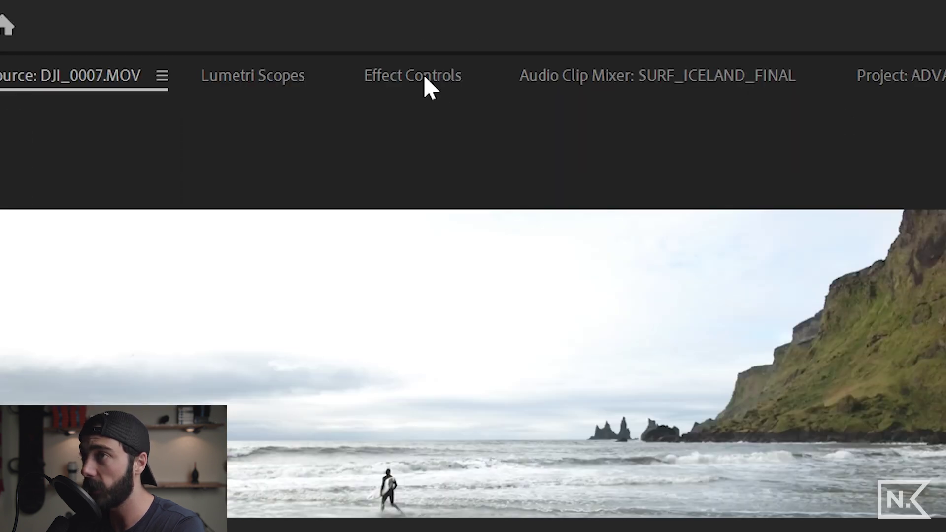
Cut both Lumetri Color effects, BASE_CORRECTION and BLUE_MASK, from the sequence clip in Effect Controls.
left_click(426, 79)
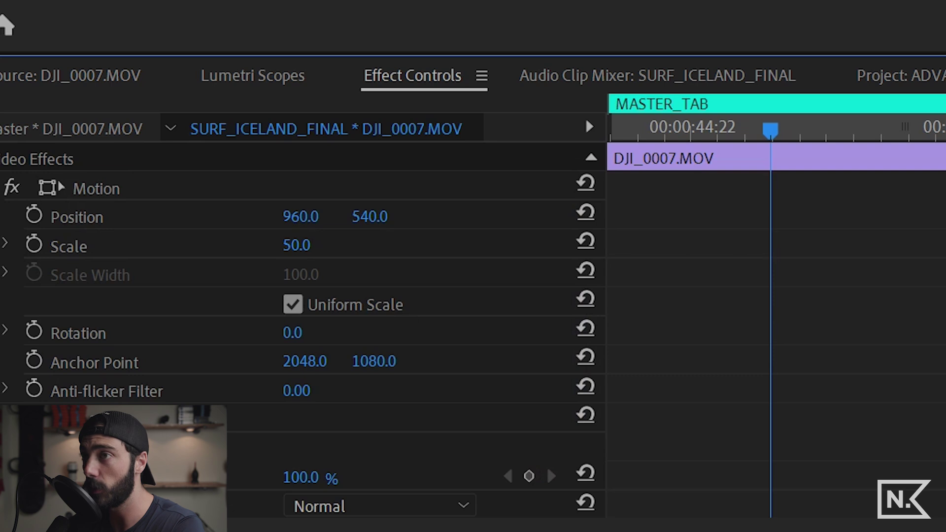
left_click(105, 185)
left_click(113, 216)
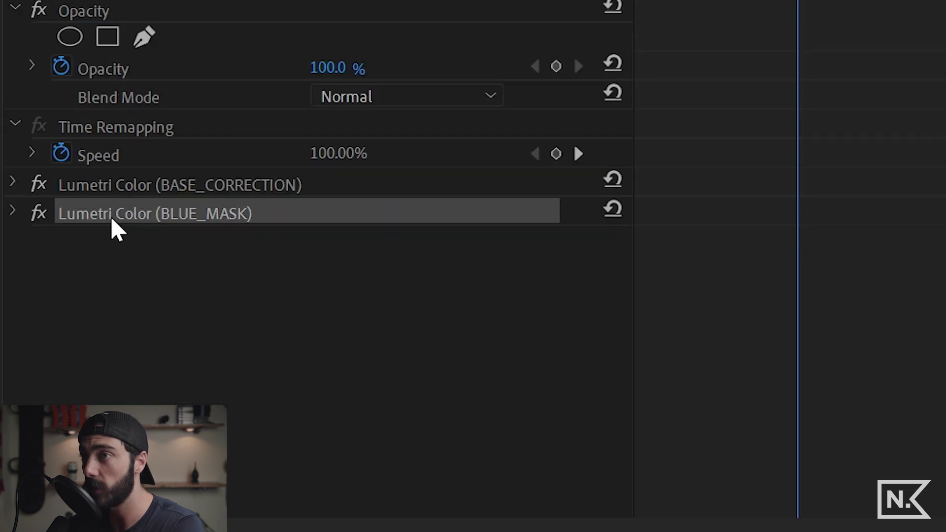
left_click(119, 190, "ctrl")
right_click(127, 187)
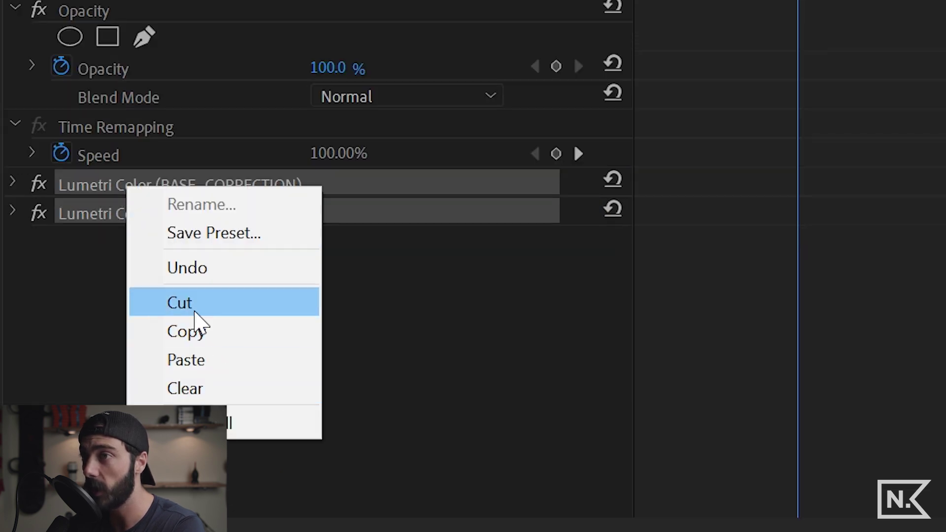
left_click(195, 309)
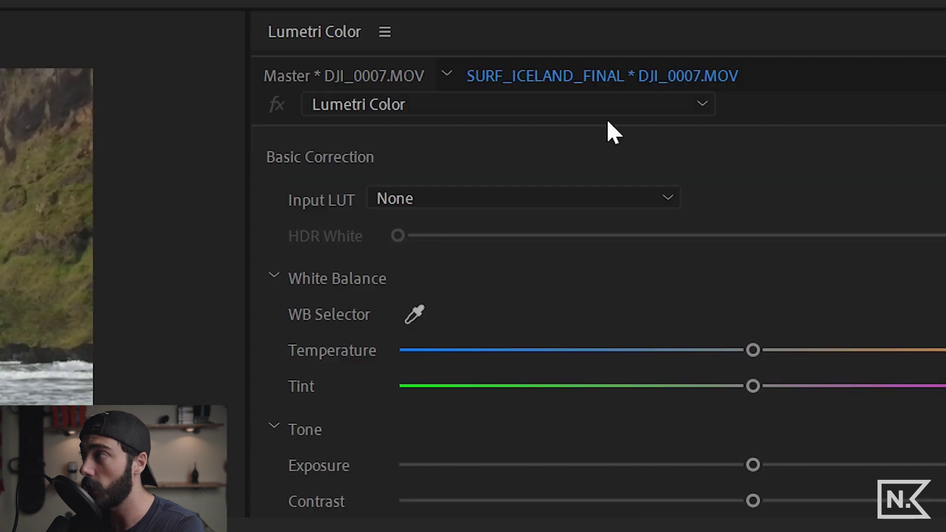
Paste the cut BASE_CORRECTION and BLUE_MASK effects onto the master clip of DJI_0007.MOV.
left_click(332, 75)
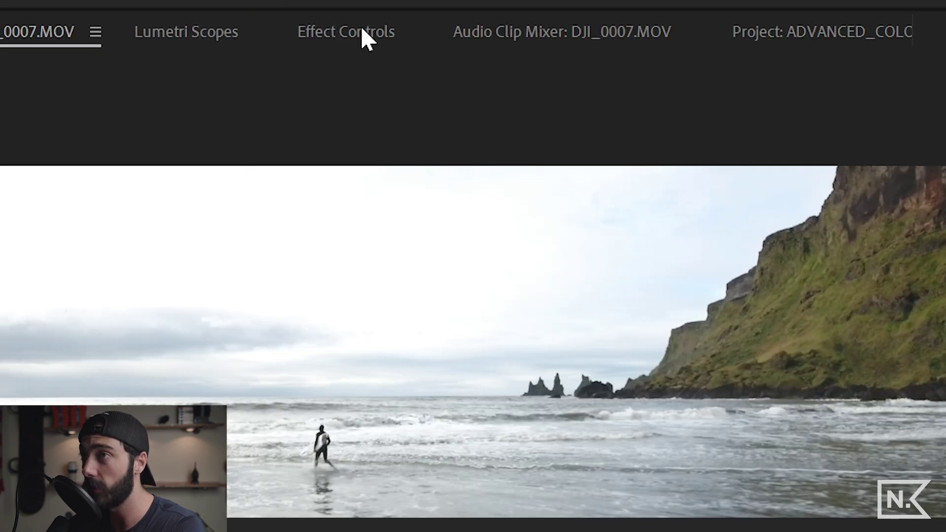
left_click(362, 31)
right_click(130, 392)
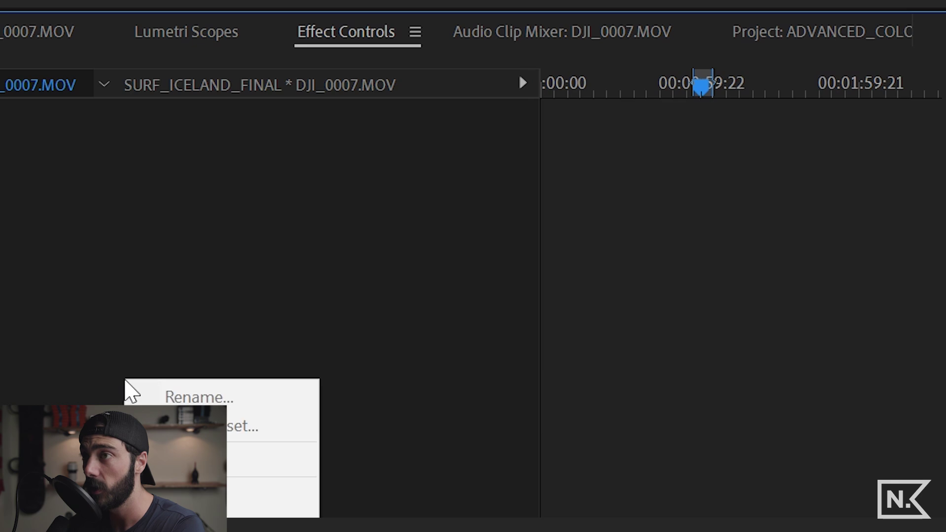
left_click(319, 461)
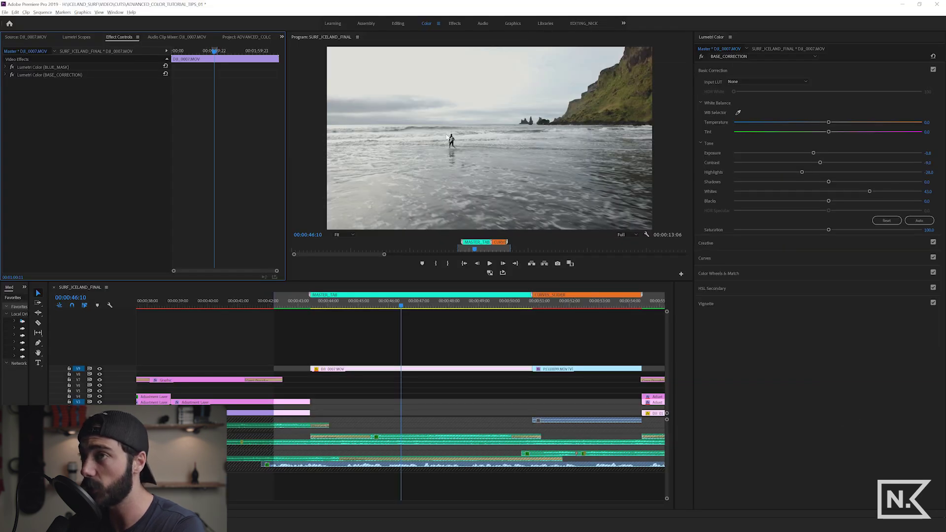
Set Temperature to -100 and Tint to 100 in the master clip's BASE_CORRECTION effect.
left_click(717, 48)
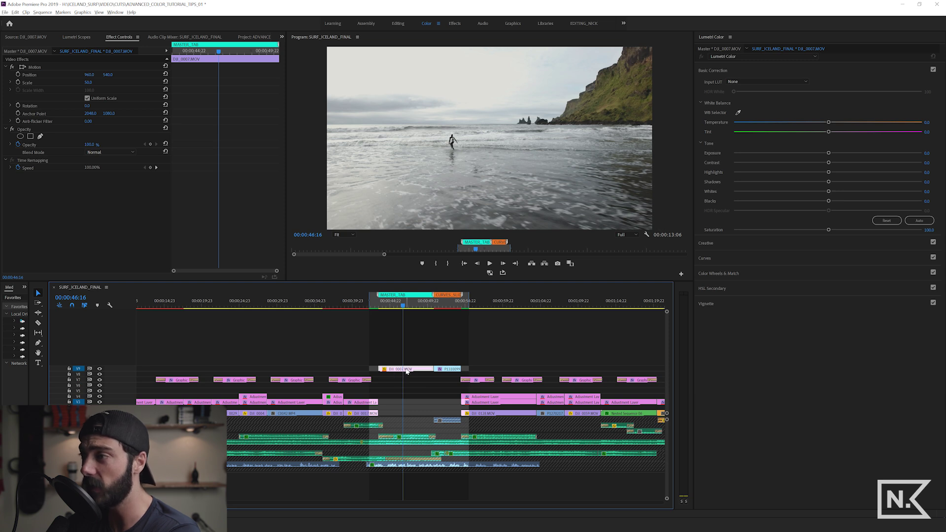
left_click(717, 48)
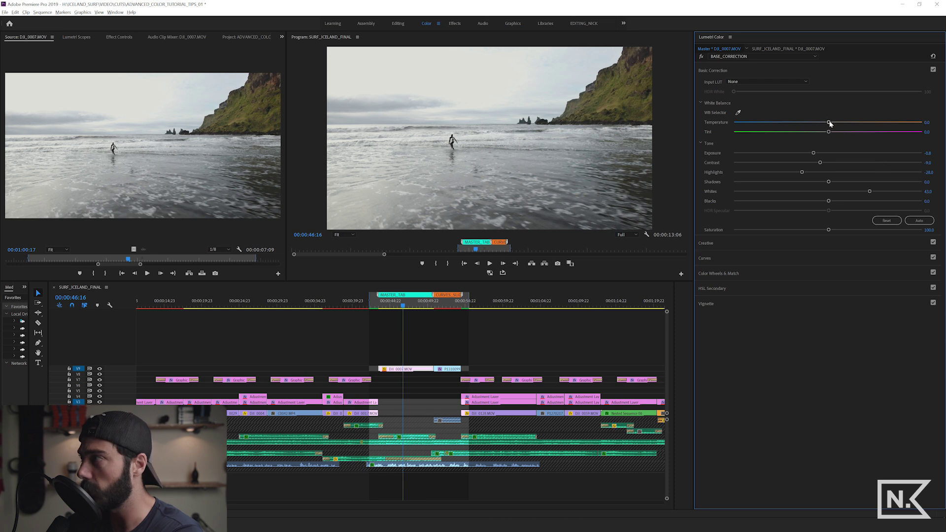
left_click_drag(829, 123, 690, 122)
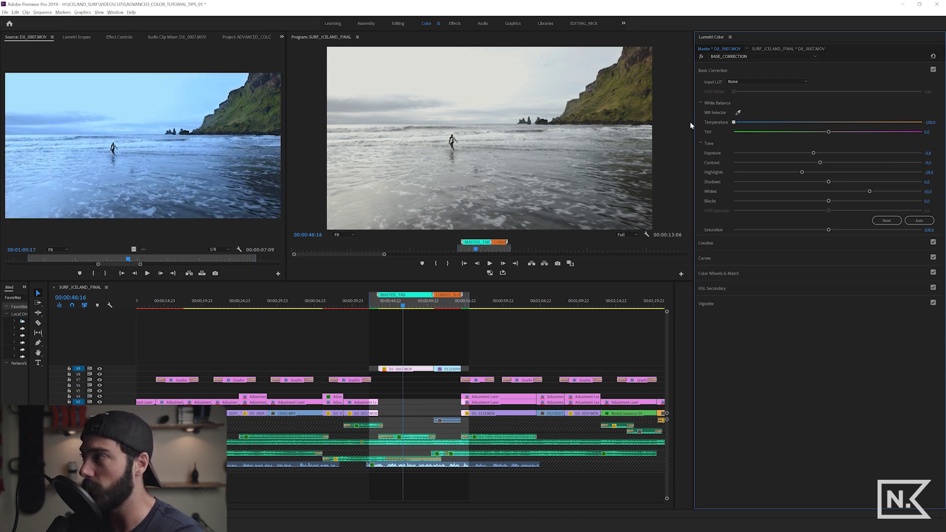
left_click_drag(828, 132, 922, 132)
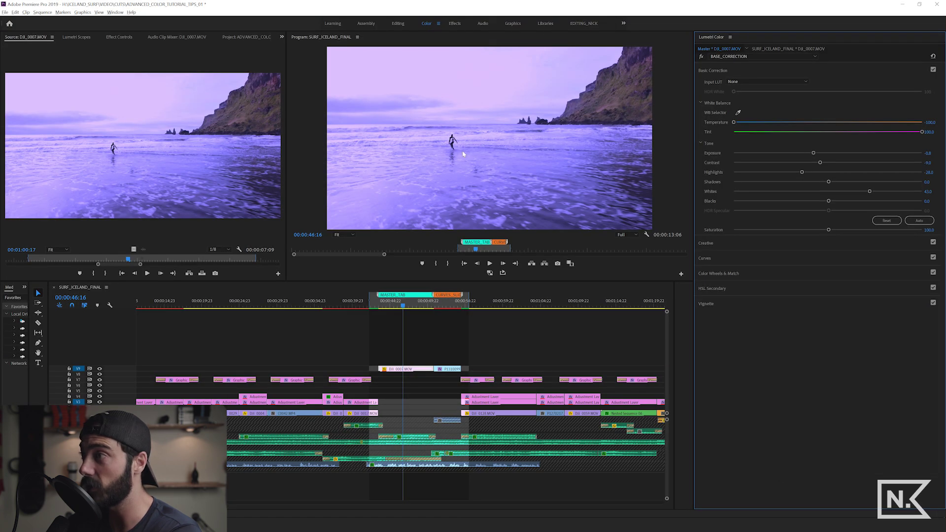
Reveal the source file of the DJI_0007.MOV clip in the project, open it as source footage and scrub through it.
left_click(400, 370)
right_click(397, 371)
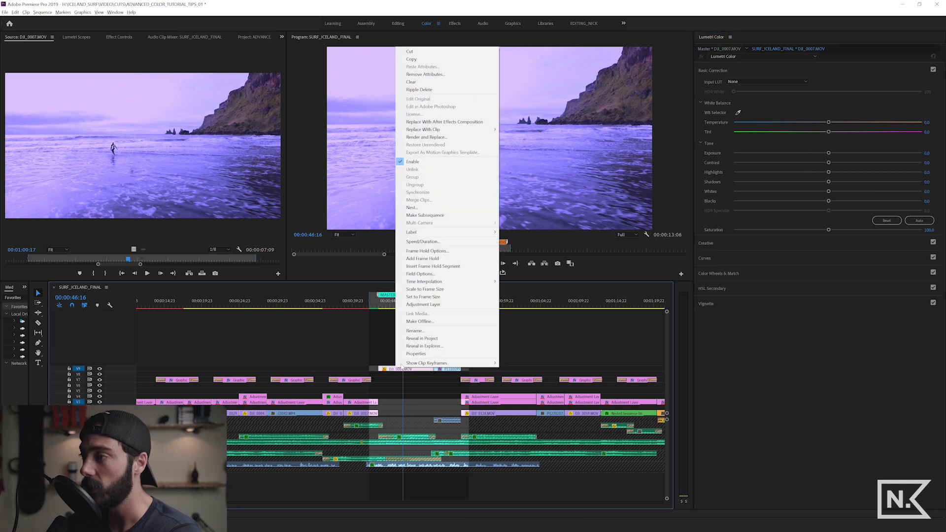
left_click(435, 338)
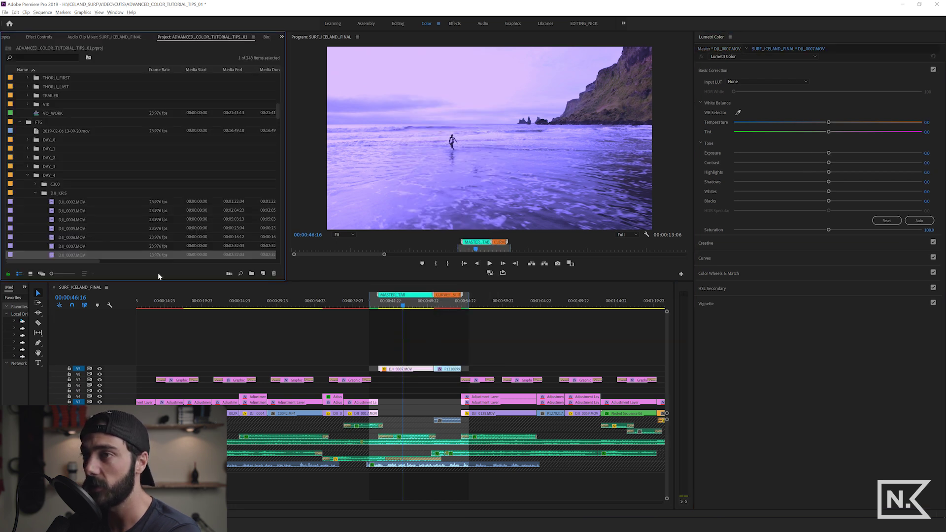
double_click(53, 256)
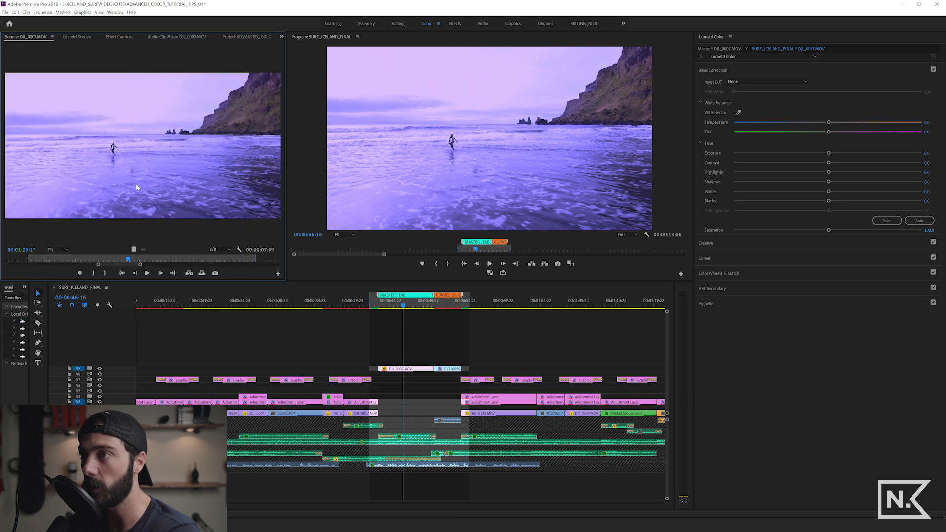
key("j")
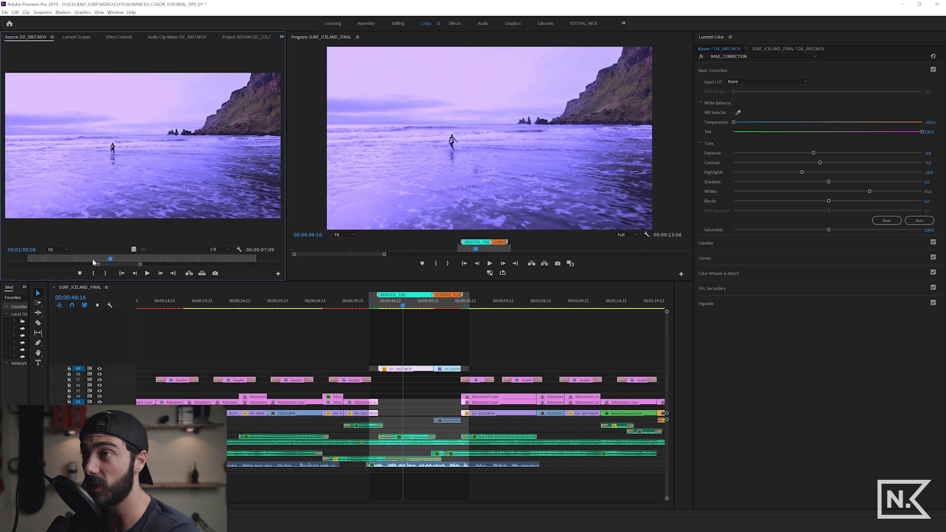
left_click(89, 255)
left_click_drag(88, 256, 167, 255)
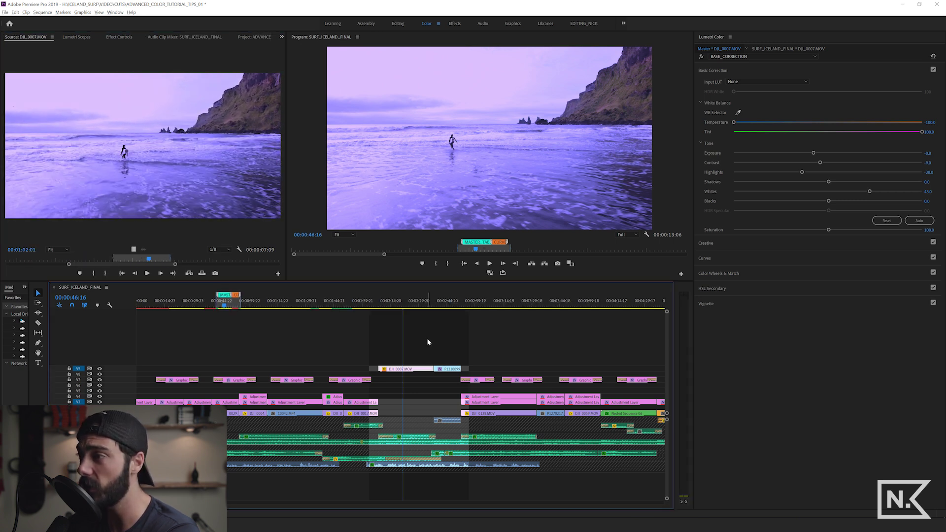
Mark an earlier DJI_0007.MOV source range ending at 00:00:51:13 and place it on V4 in the empty area past the sequence's end.
key("End")
left_click(450, 301)
left_click(196, 261)
left_click_drag(196, 262, 68, 260)
key("i")
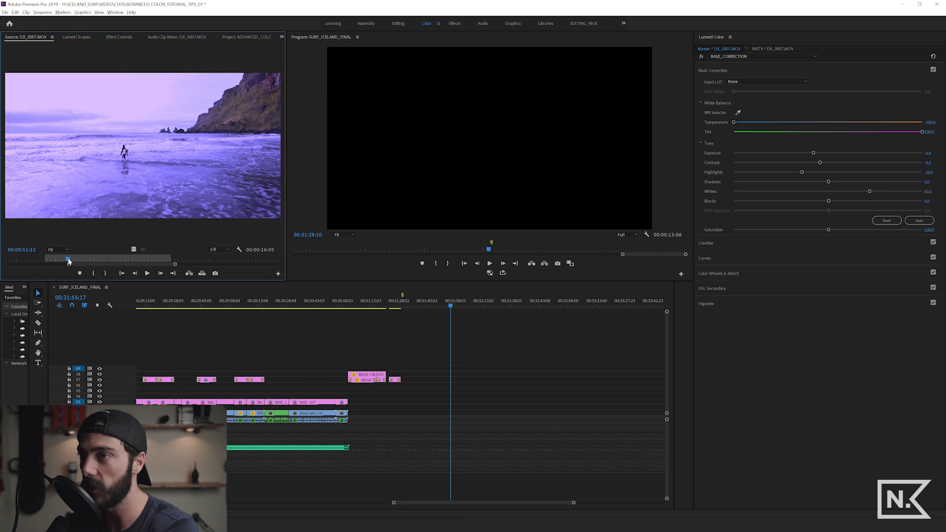
key("o")
left_click_drag(140, 153, 454, 396)
Select the newly placed DJI_0007.MOV clip and set its master BASE_CORRECTION effect to Temperature 100 and Tint -100.
left_click(454, 305)
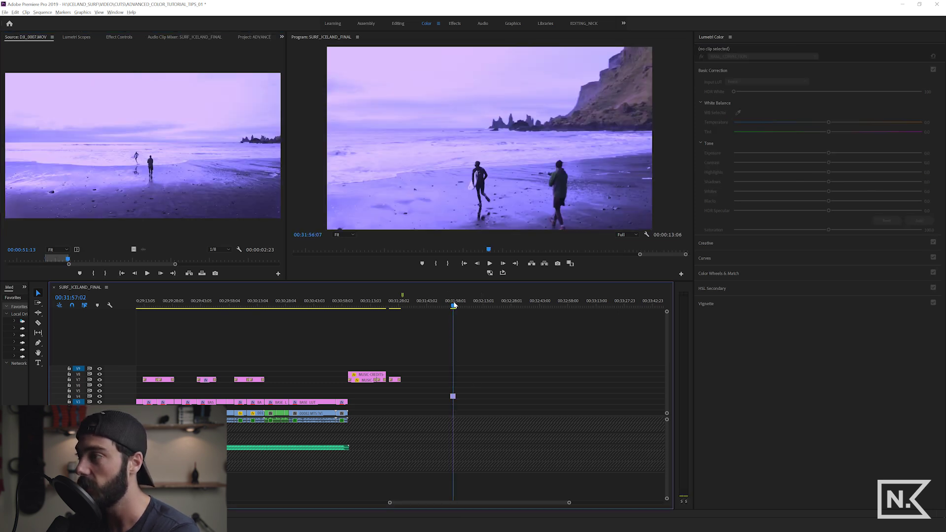
left_click(454, 398)
key("equal")
key("equal")
key("equal")
key("equal")
key("equal")
key("equal")
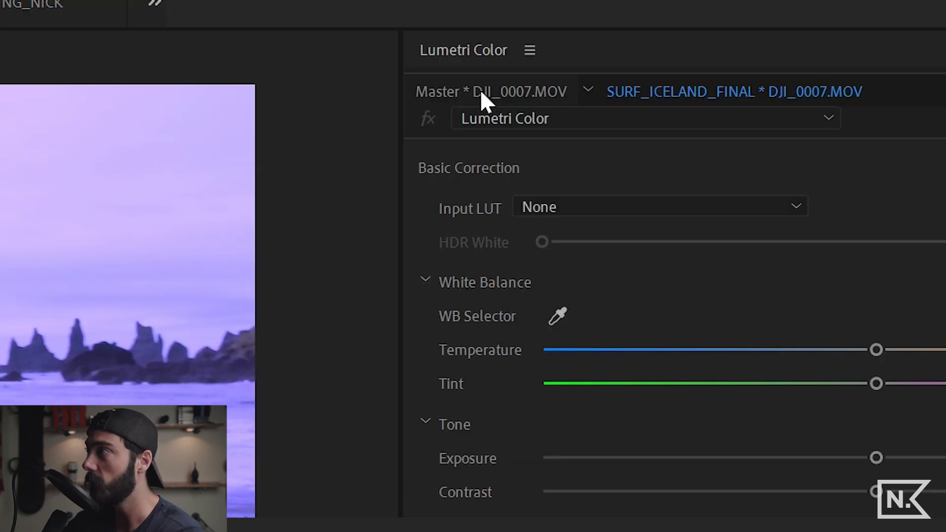
left_click(481, 93)
left_click(537, 117)
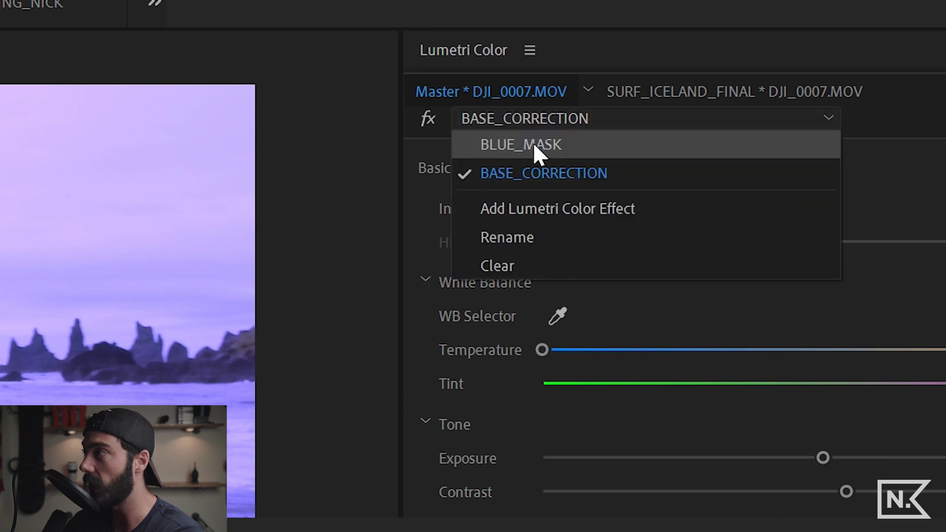
left_click(544, 170)
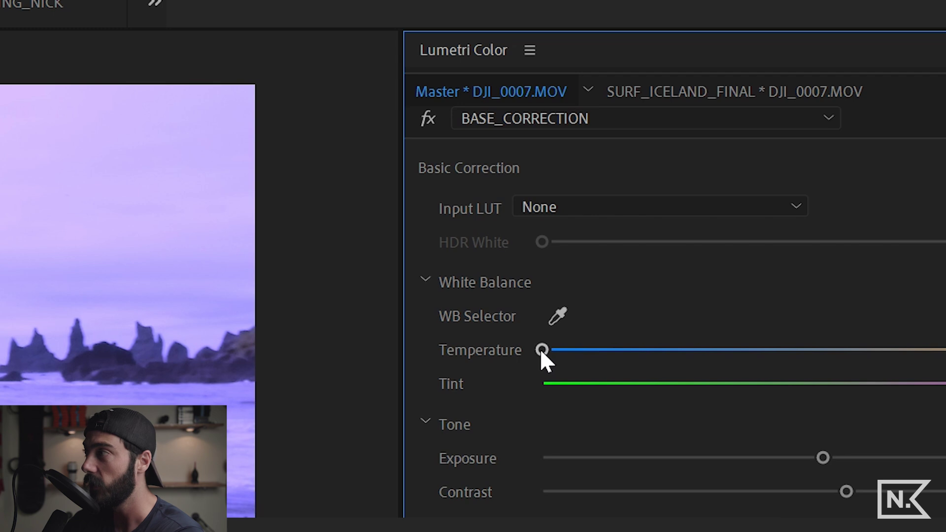
left_click_drag(542, 350, 945, 350)
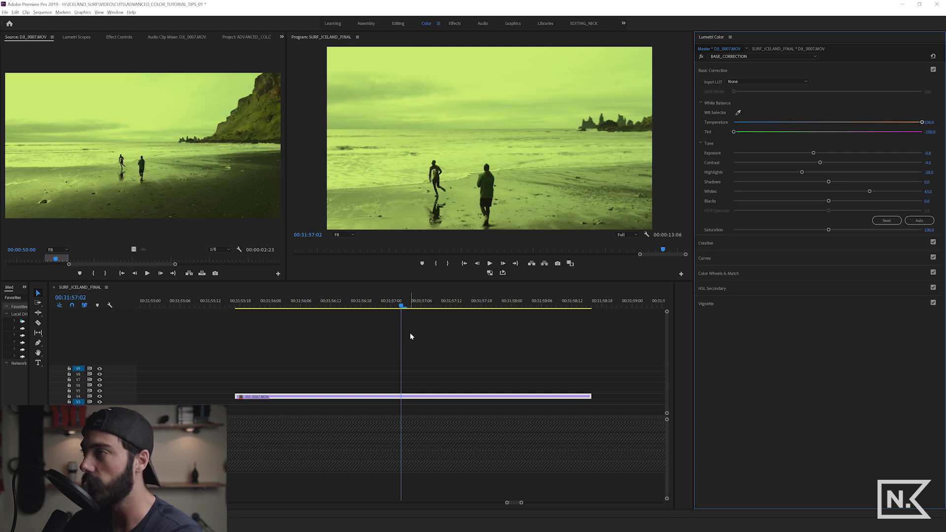
Select the DJI_0007.MOV clip past the sequence's end and compare its sequence-level and master Lumetri settings.
left_click(416, 363)
key("minus")
key("minus")
key("minus")
key("minus")
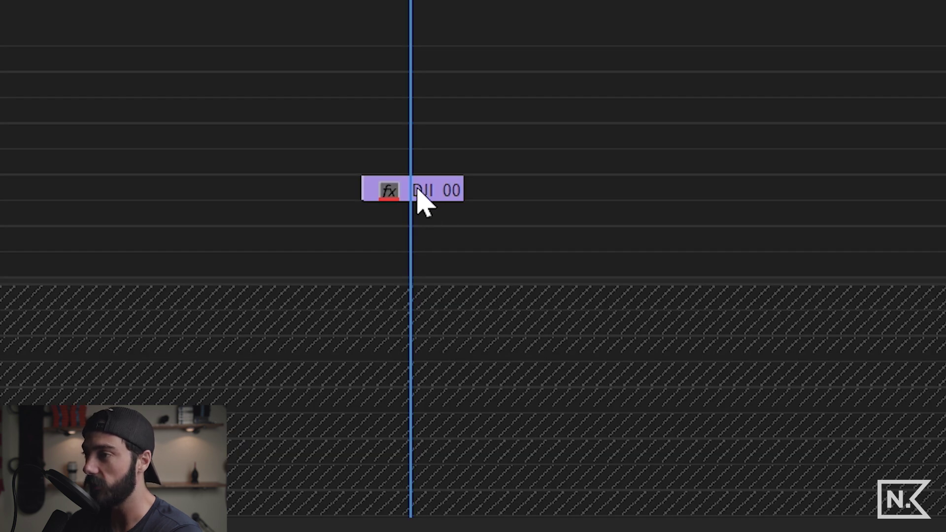
left_click(422, 191)
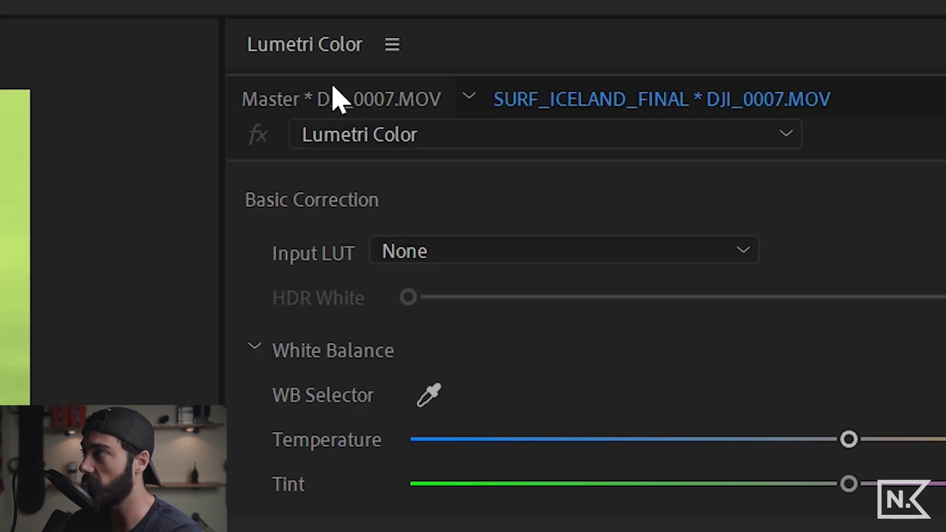
left_click(335, 101)
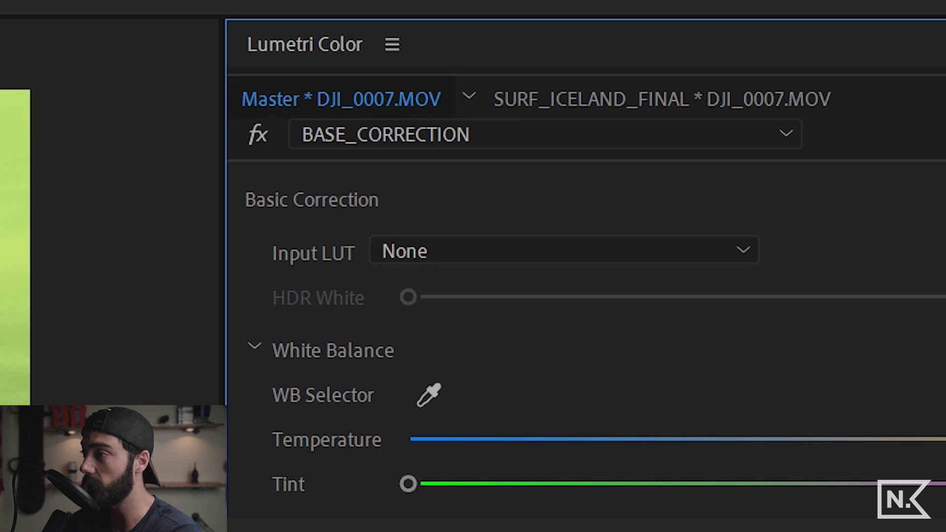
key("ctrl+shift+a")
Go back to 00:00:43:02, move on to the DJI_0007.MOV clip at 00:00:46:09 and view its master Lumetri settings.
left_click(66, 297)
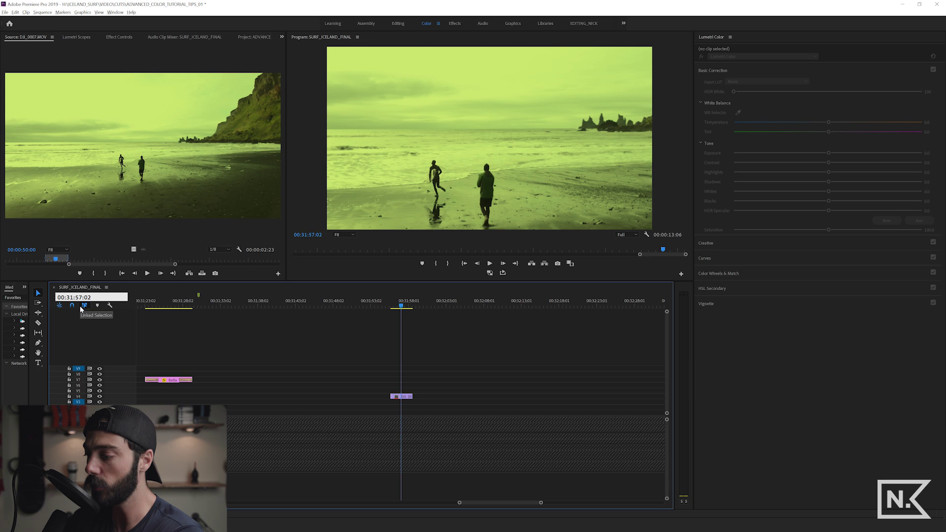
type("4302")
key("Return")
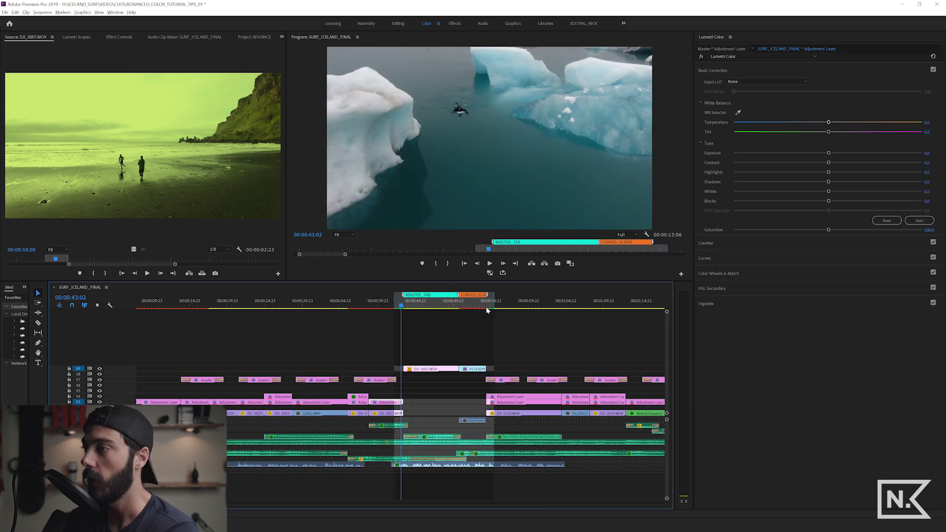
left_click(427, 309)
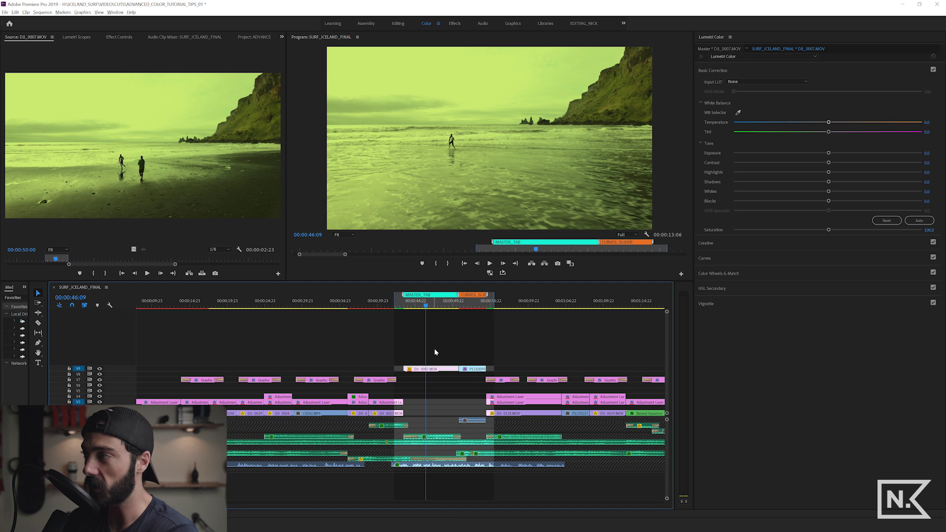
left_click(714, 47)
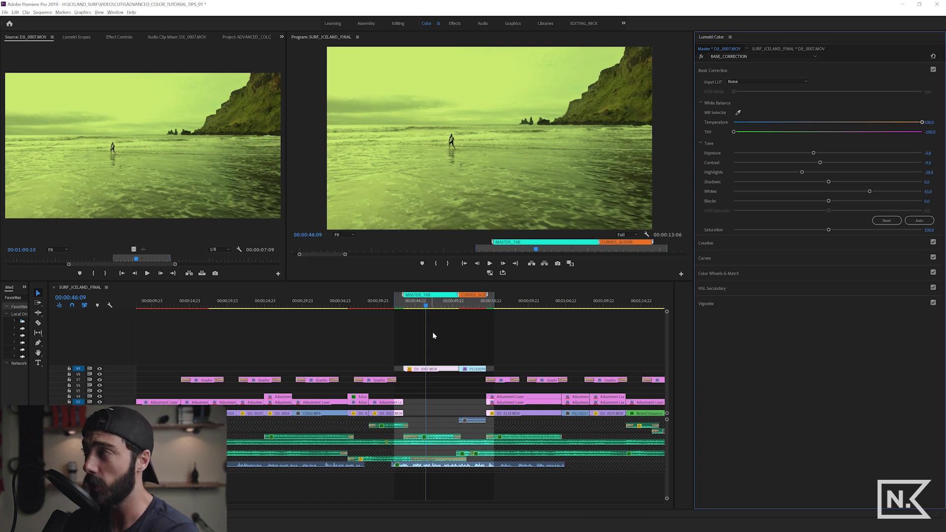
Try raising Exposure in the sequence-level Lumetri Color effect of the DJI_0007.MOV clip on V9.
left_click(428, 371)
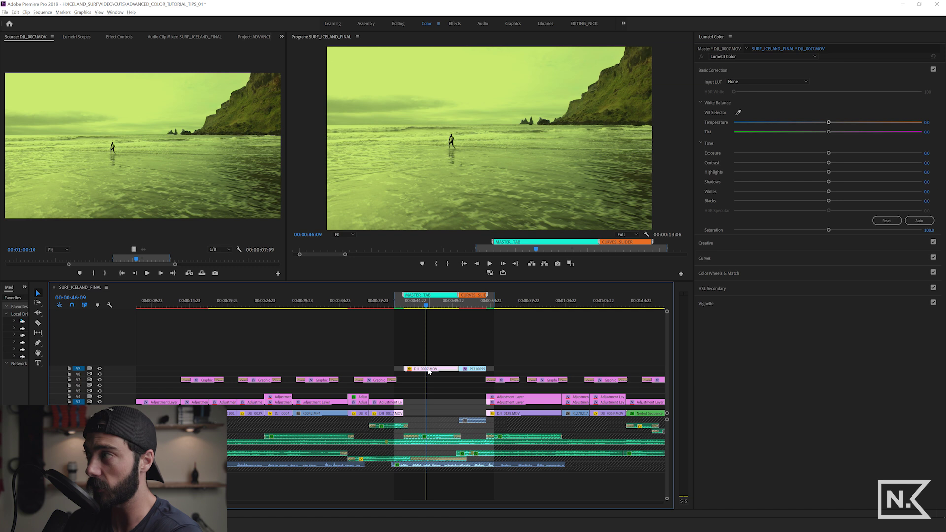
left_click(765, 51)
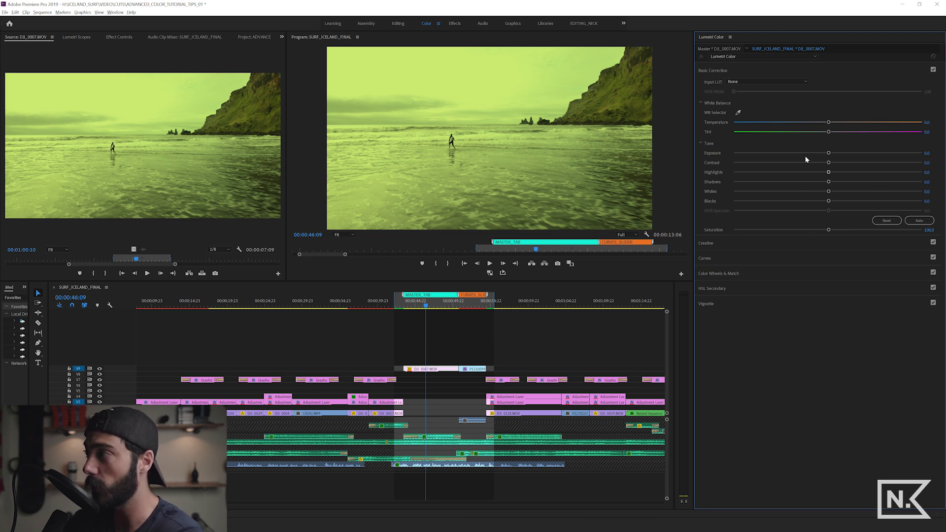
left_click_drag(823, 154, 863, 153)
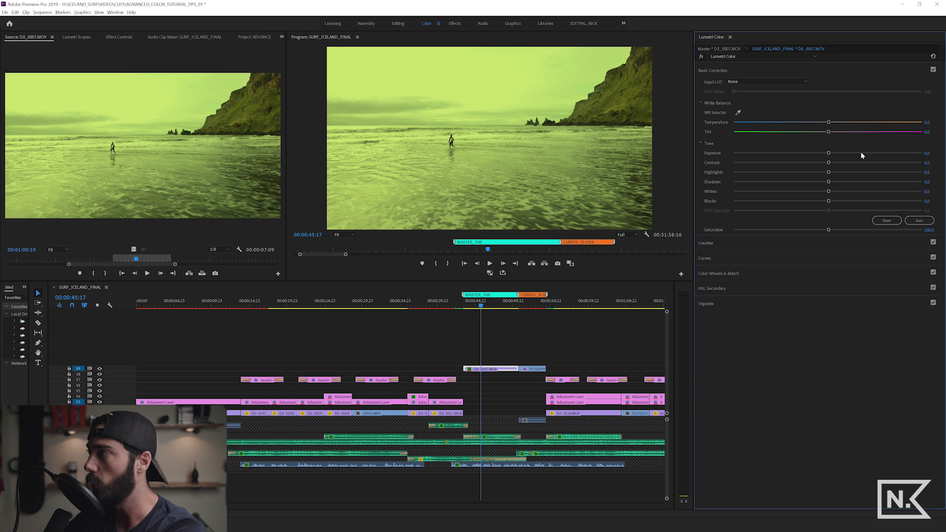
Set Tint and Temperature back to 0 in the master BASE_CORRECTION effect of DJI_0007.MOV.
left_click(723, 48)
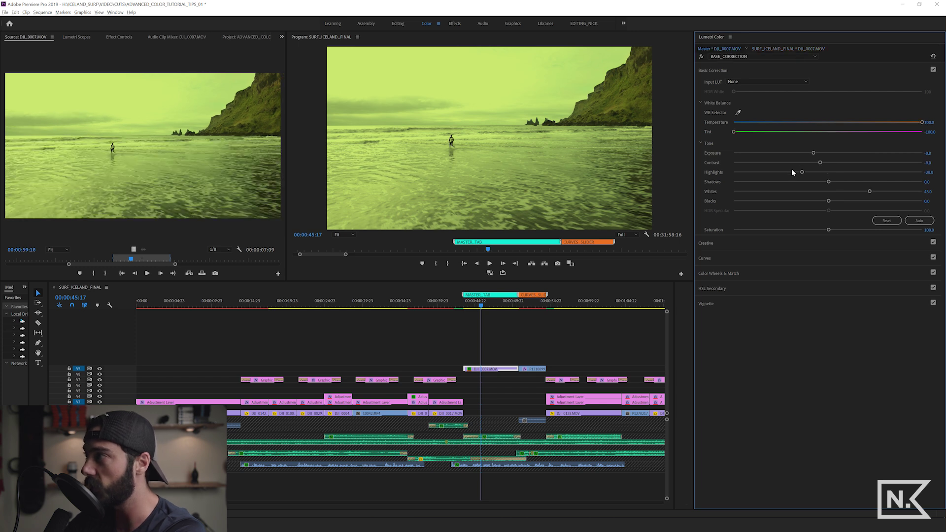
left_click(929, 131)
type("0")
left_click(929, 122)
type("0")
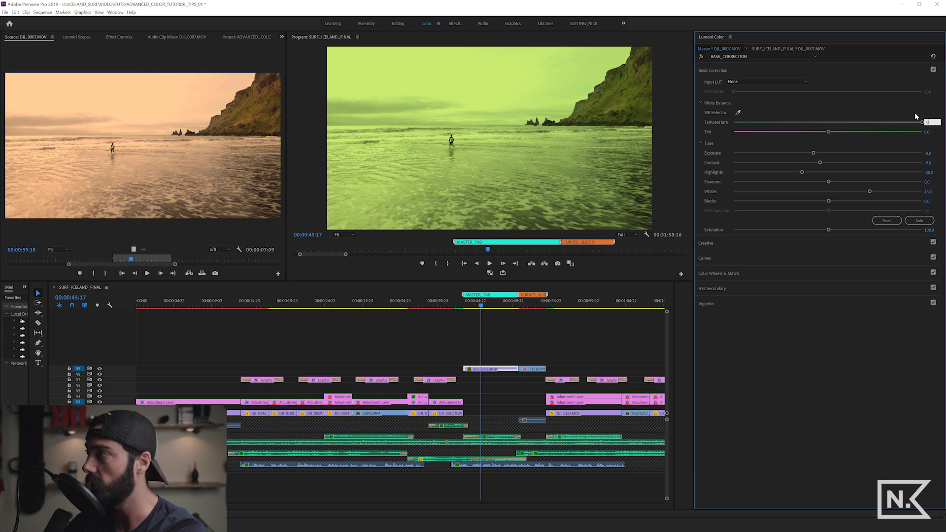
key("Return")
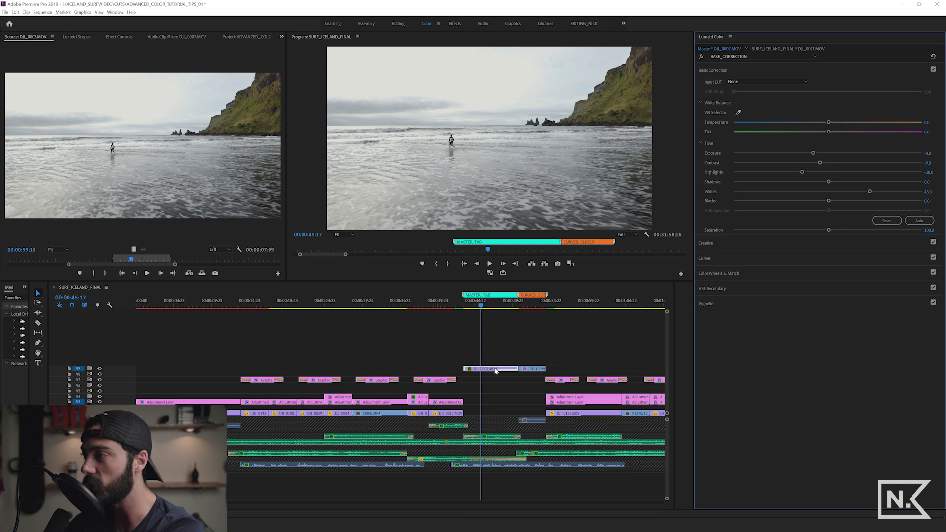
Move to 00:00:47:10 and compare the DJI_0007.MOV clip's master and sequence-level Lumetri settings by switching between them.
left_click(494, 307)
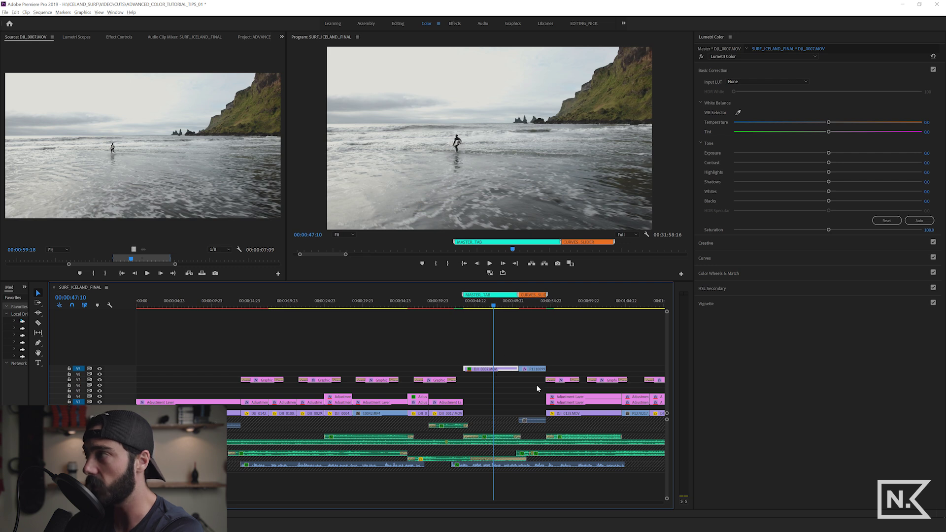
left_click(717, 49)
left_click(717, 49)
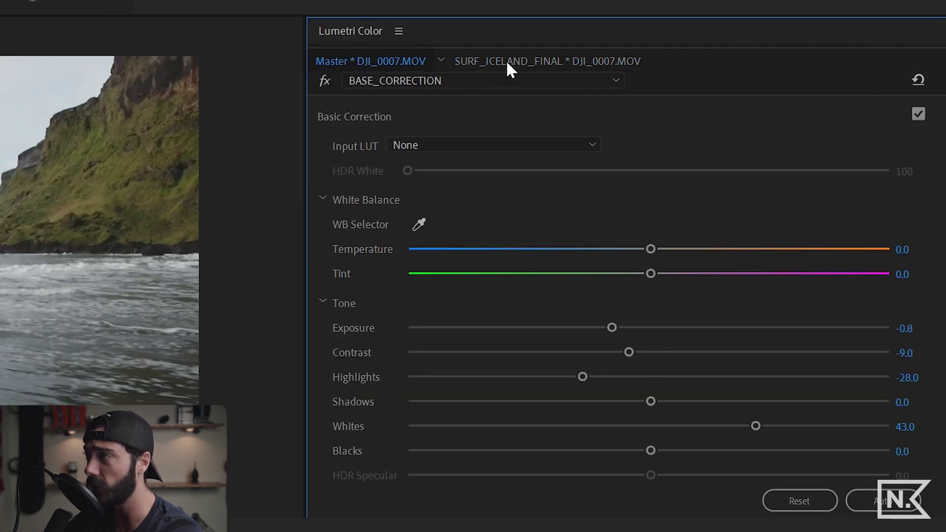
left_click(368, 61)
left_click(501, 61)
left_click(387, 62)
left_click(510, 61)
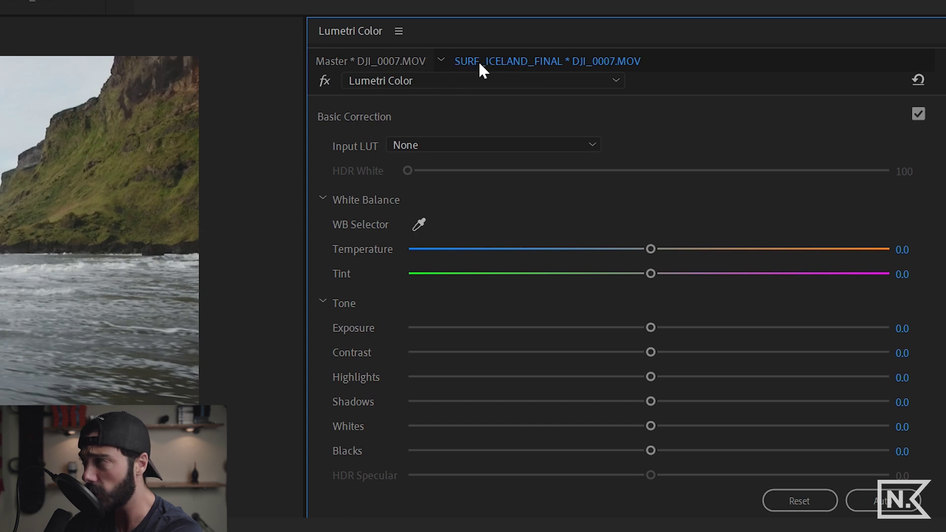
left_click(379, 62)
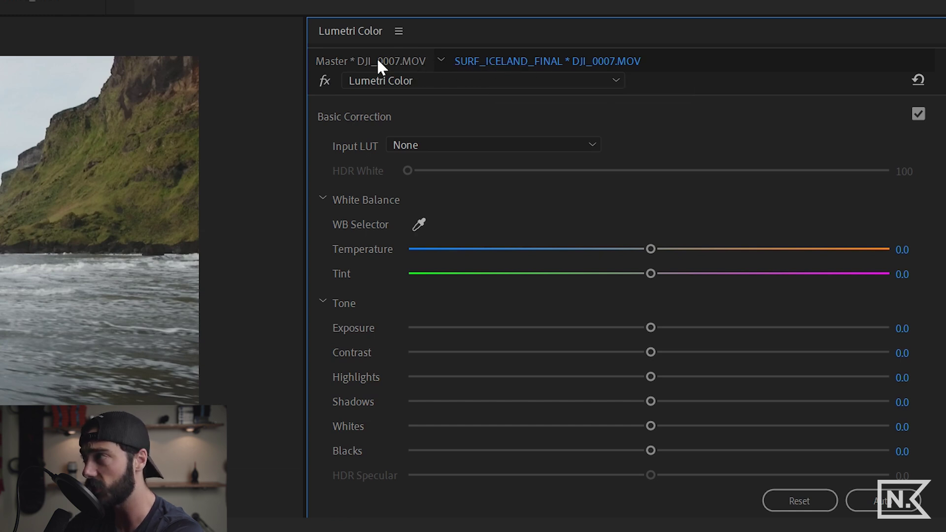
left_click(542, 69)
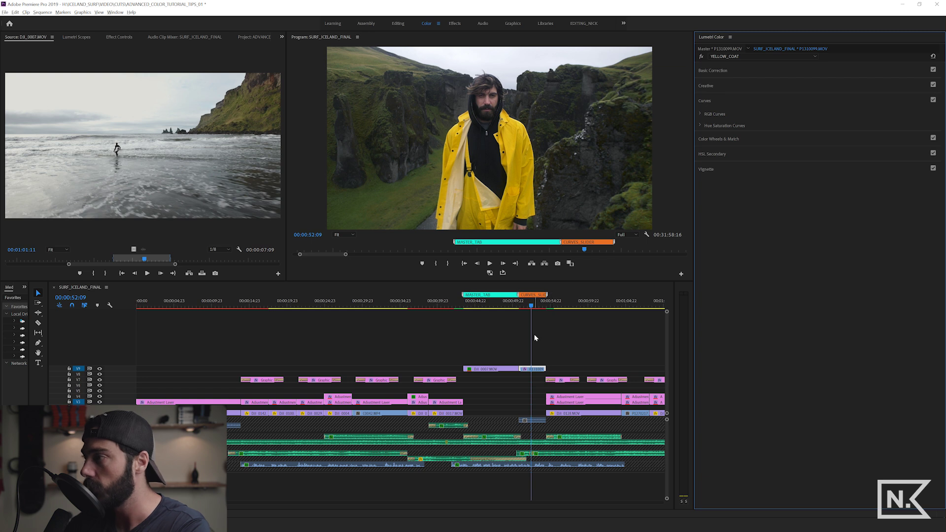
Add a new Lumetri Color effect to the P1310099.MOV clip at 00:00:52:08 and rename it COAT_FUNK.
left_click(531, 308)
key("Left")
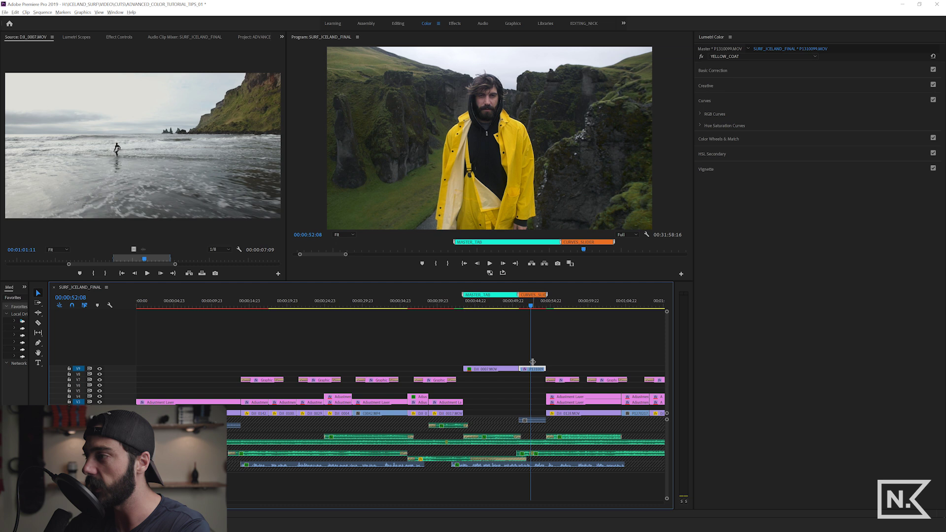
left_click(722, 56)
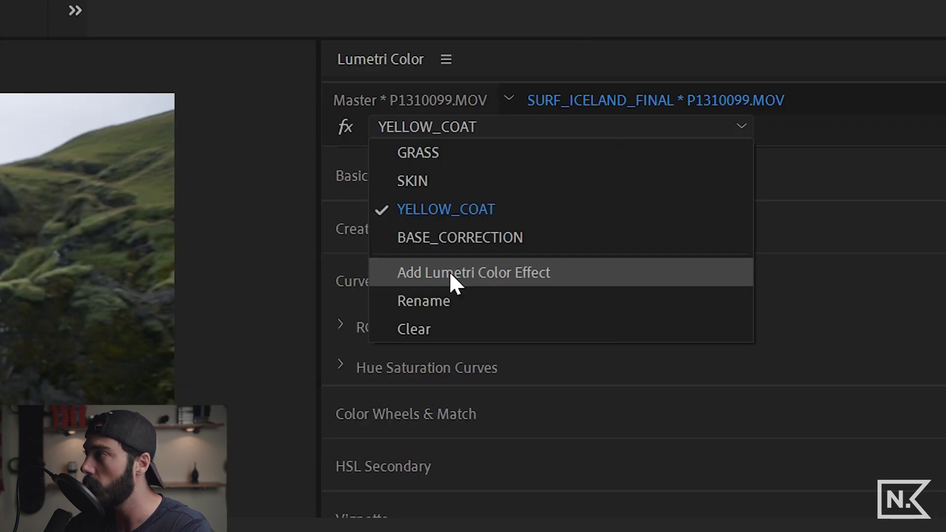
left_click(731, 99)
left_click(417, 126)
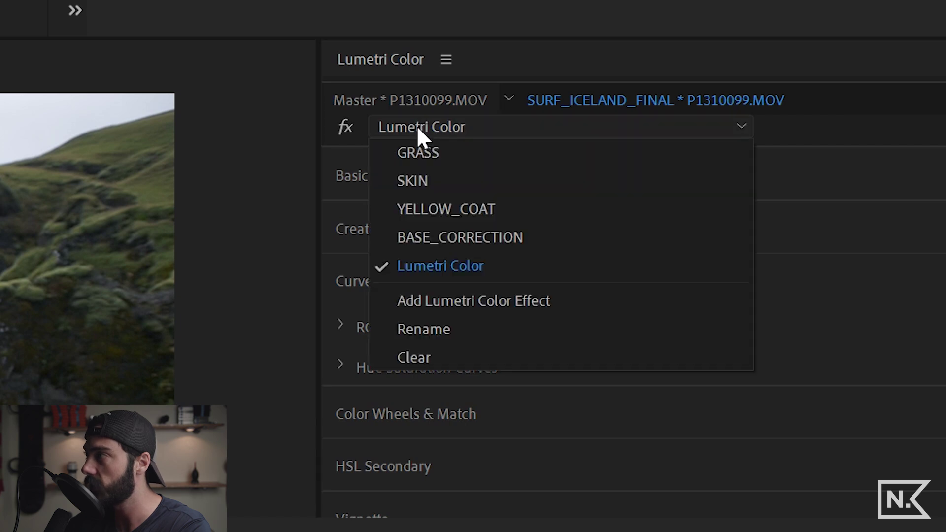
left_click(445, 325)
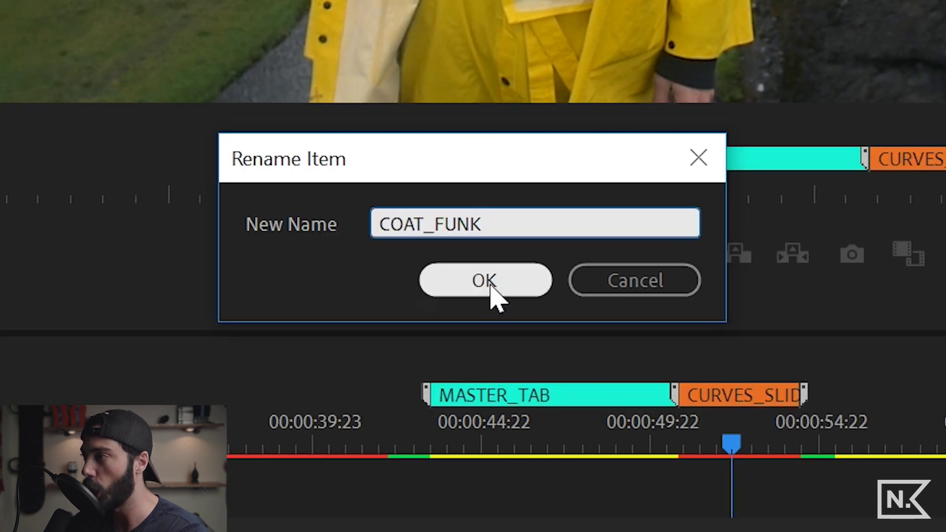
left_click(490, 285)
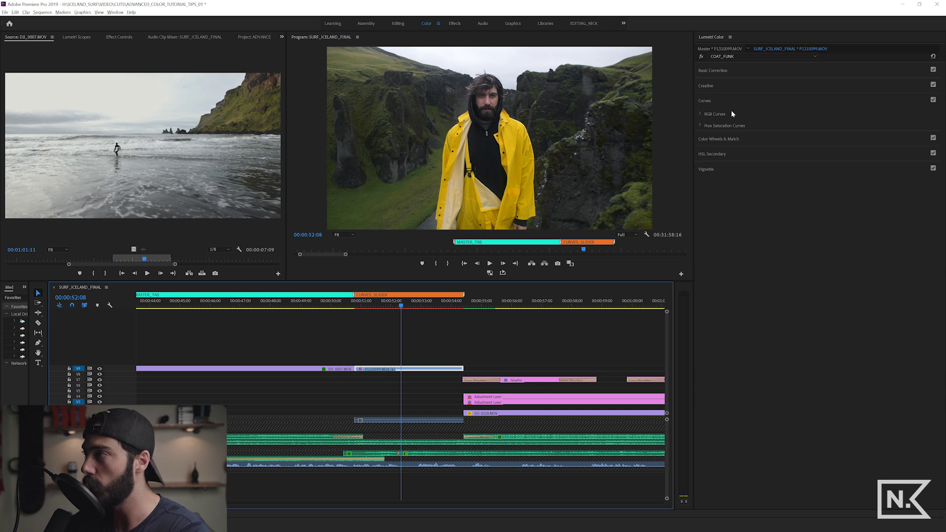
Expand the Hue Saturation Curves of the COAT_FUNK effect and look through the Hue vs Hue, Hue vs Luma and Luma vs Sat curves.
left_click(706, 100)
left_click(718, 100)
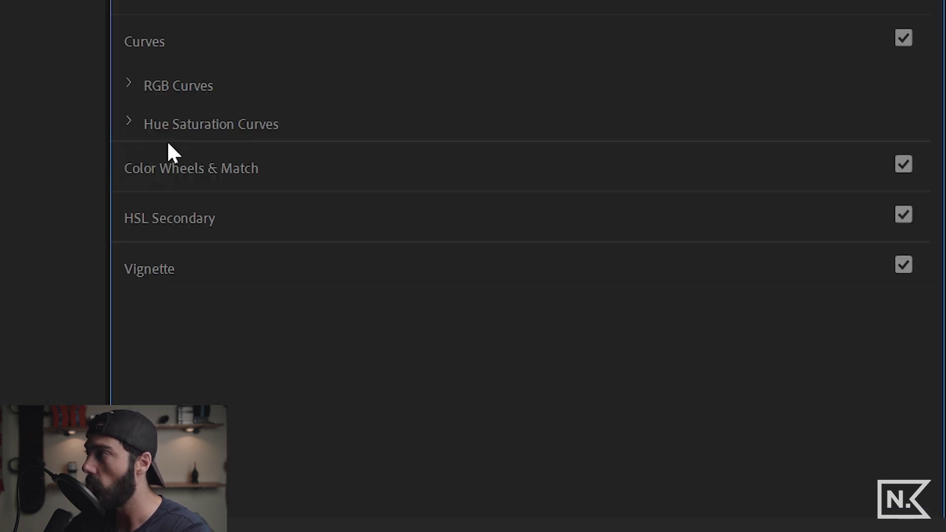
left_click(129, 122)
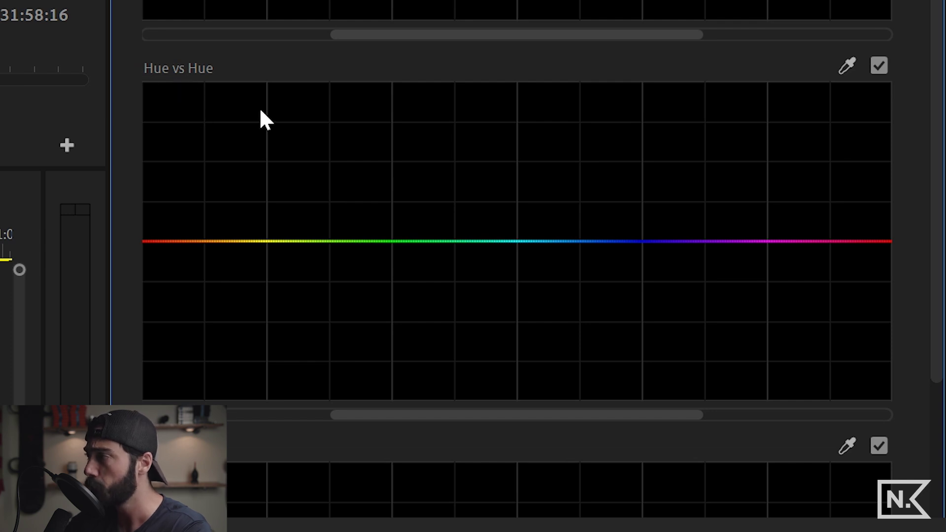
scroll(374, 57, "down", 15)
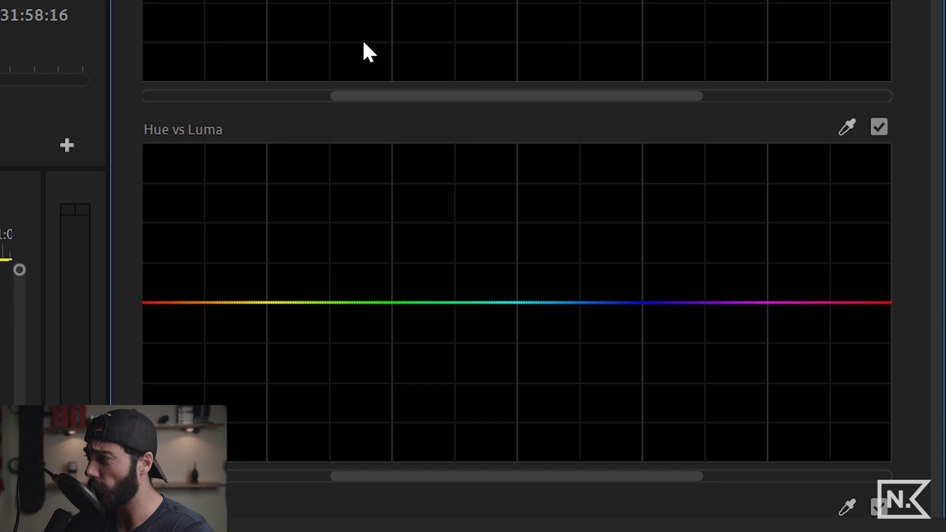
scroll(373, 66, "up", 10)
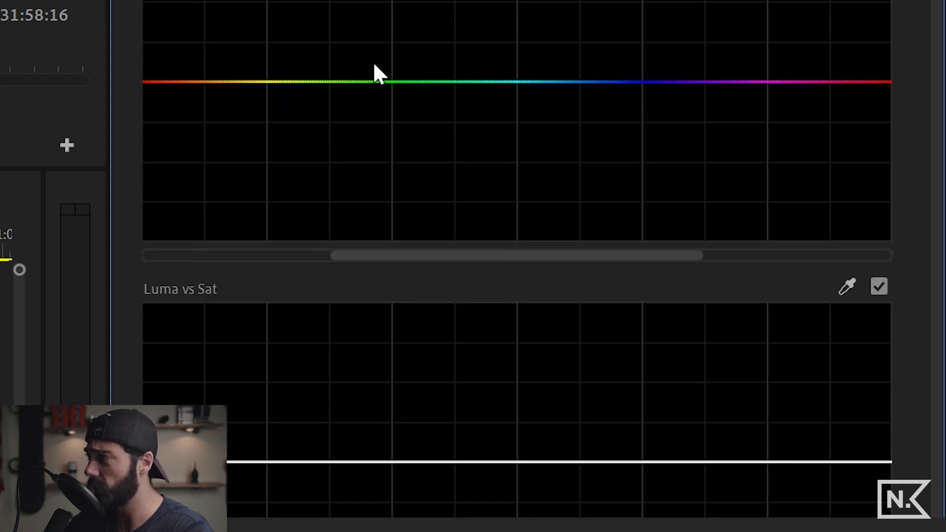
scroll(371, 63, "up", 3)
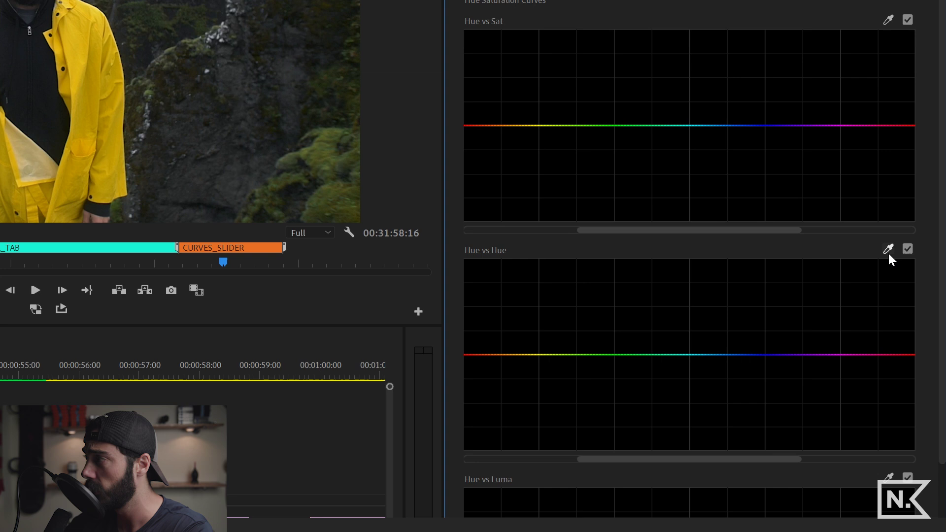
Sample the yellow coat for the Hue vs Hue curve and lower the middle control point to turn the coat bright green.
left_click(889, 249)
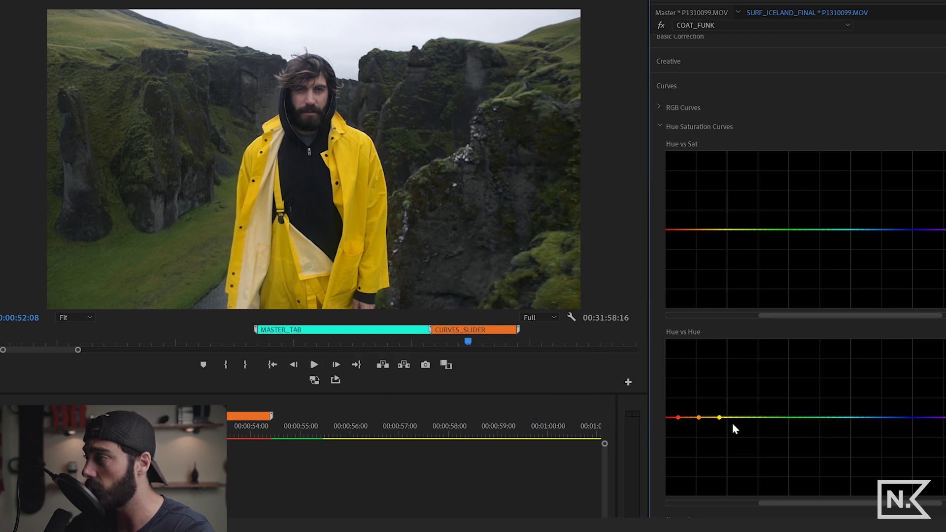
left_click(699, 417)
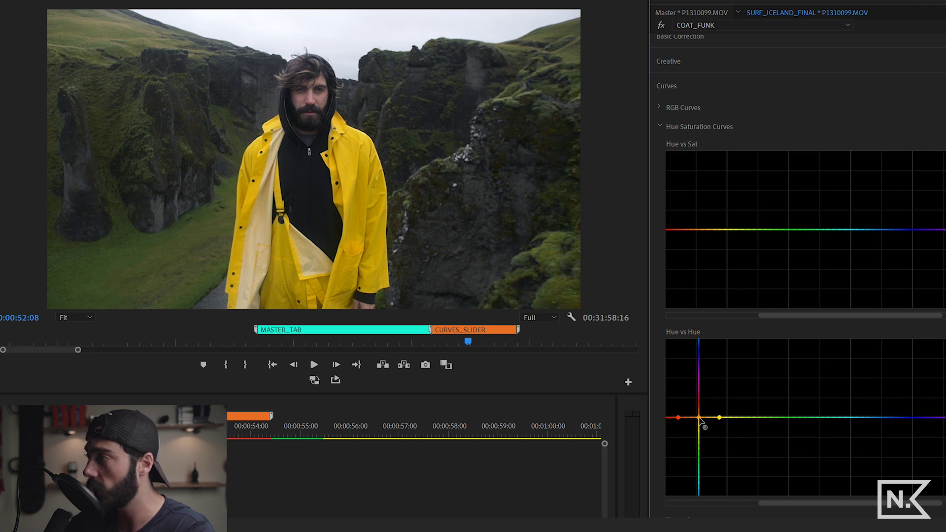
left_click_drag(700, 419, 703, 454)
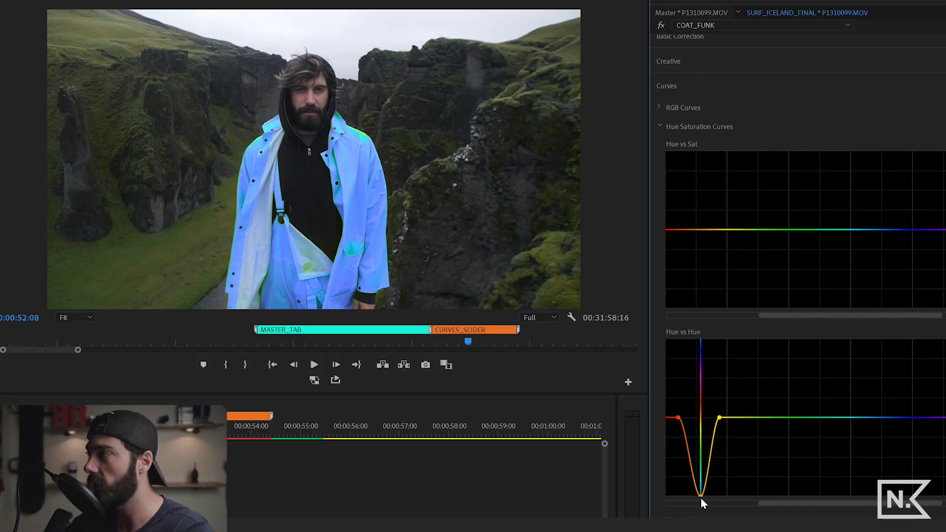
left_click_drag(701, 497, 702, 449)
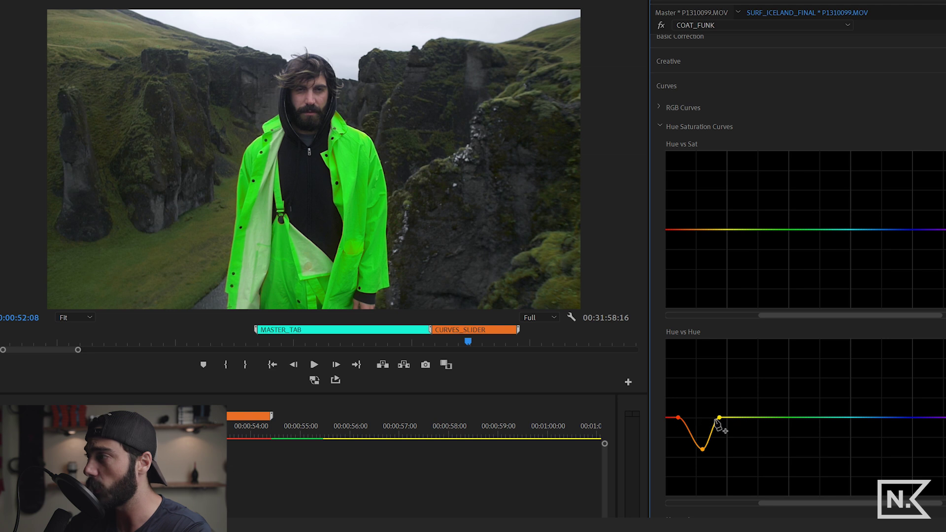
Widen the Hue vs Hue adjustment by moving its yellow end point into the blues, and reset the curve to flat.
left_click_drag(719, 417, 877, 404)
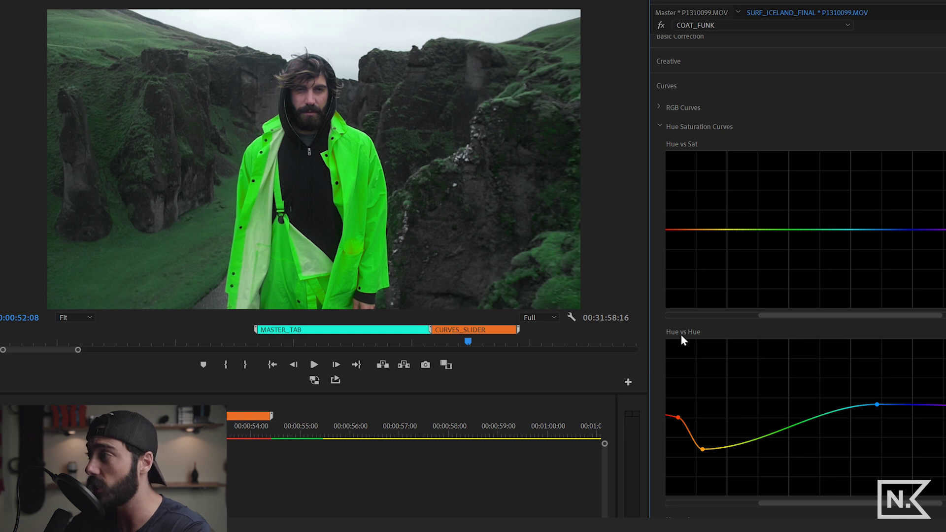
double_click(804, 359)
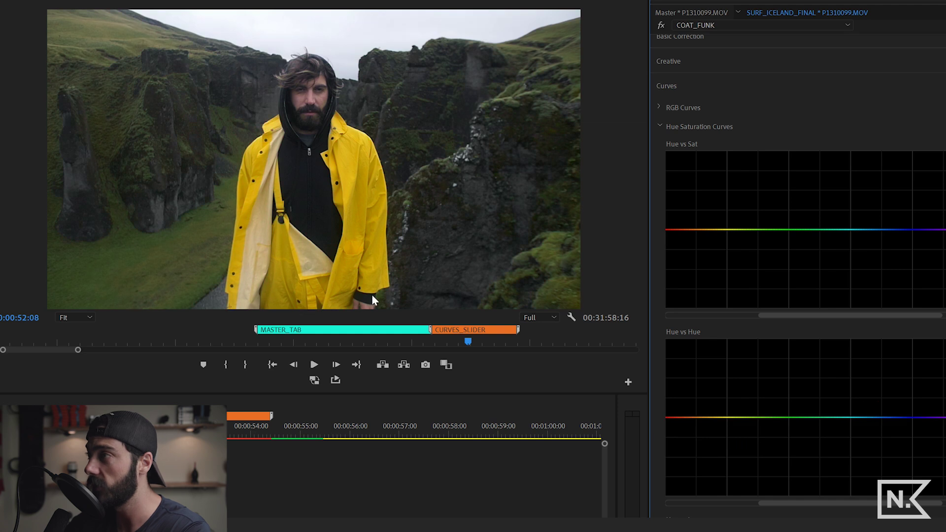
scroll(794, 280, "down", 5)
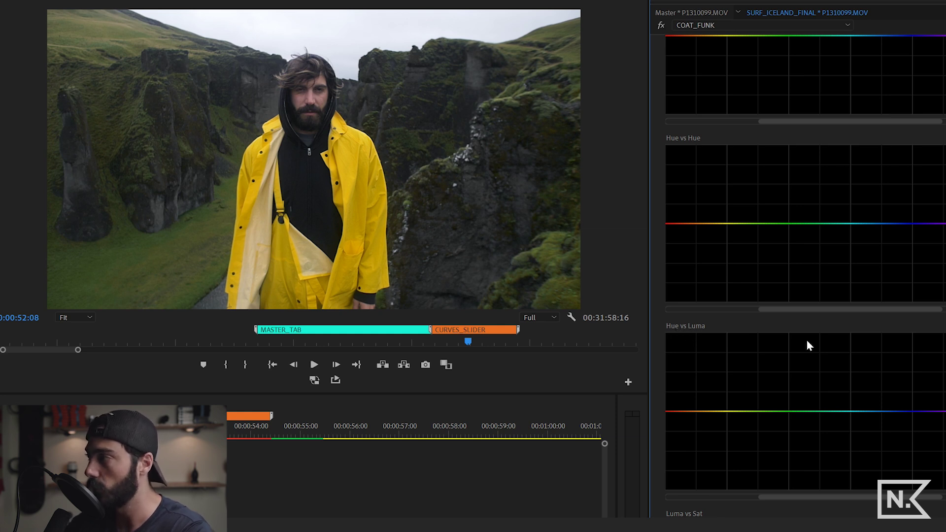
Sample the green grass for the Hue vs Luma curve, raise the middle control point and widen the adjustment into the yellows.
left_click(712, 325)
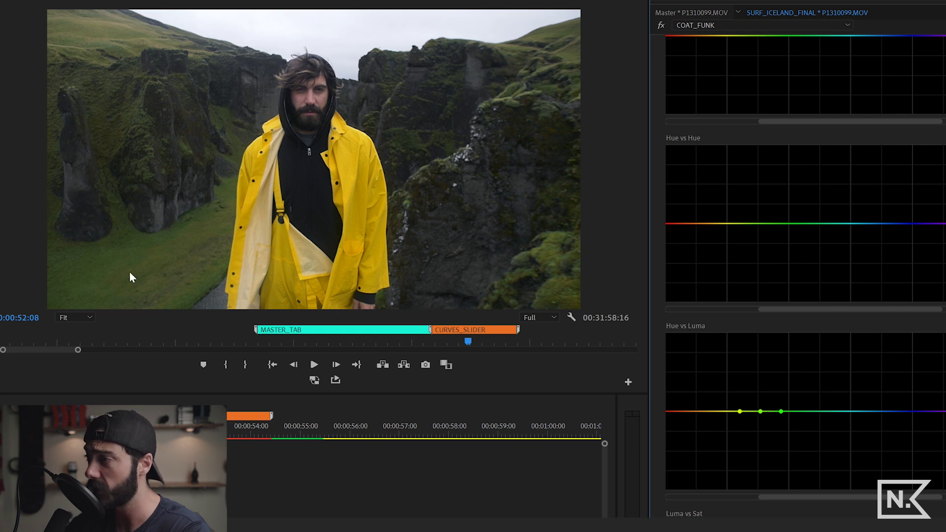
left_click(761, 412)
mouse_move(761, 413)
left_mouse_down()
mouse_move(753, 344)
mouse_move(764, 459)
mouse_move(761, 403)
left_mouse_up()
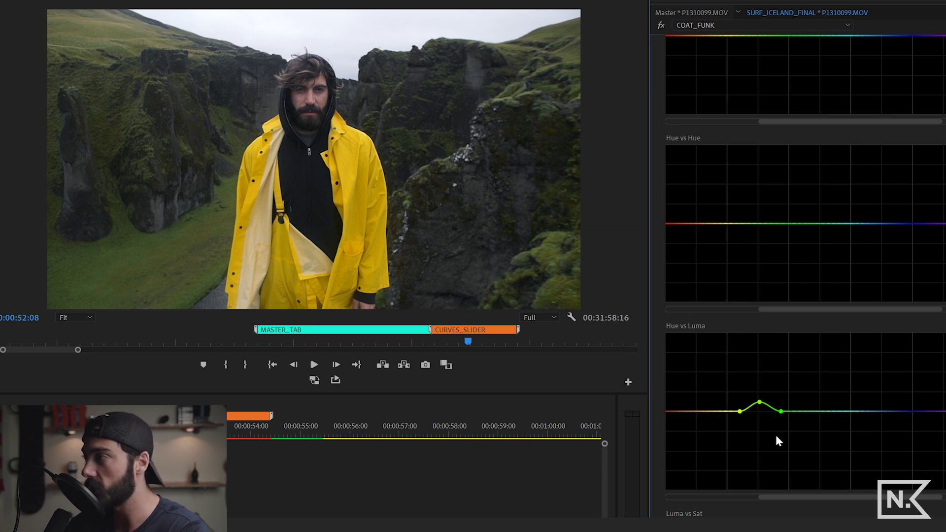
left_click_drag(740, 413, 723, 415)
mouse_move(760, 404)
left_mouse_down()
mouse_move(750, 341)
mouse_move(741, 367)
mouse_move(754, 398)
left_mouse_up()
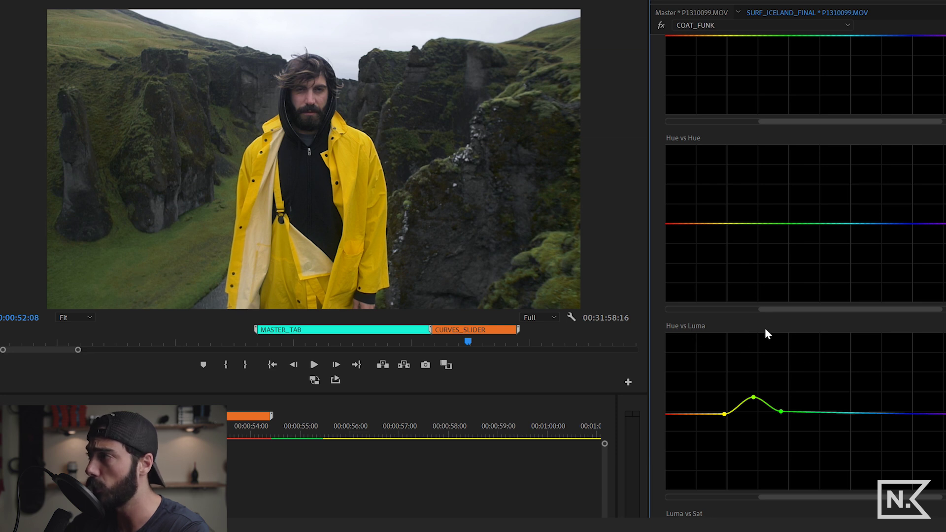
Add three control points around yellow on the Hue vs Hue curve, pull the middle one down, and reset the curve.
scroll(764, 329, "up", 3)
left_click(719, 345)
left_click(738, 344)
left_click(700, 344)
left_click_drag(720, 345, 719, 395)
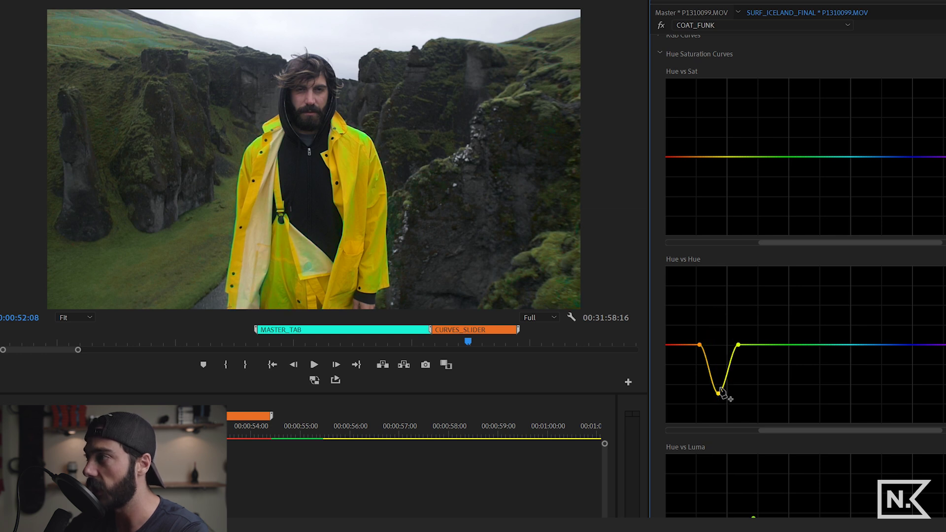
double_click(841, 309)
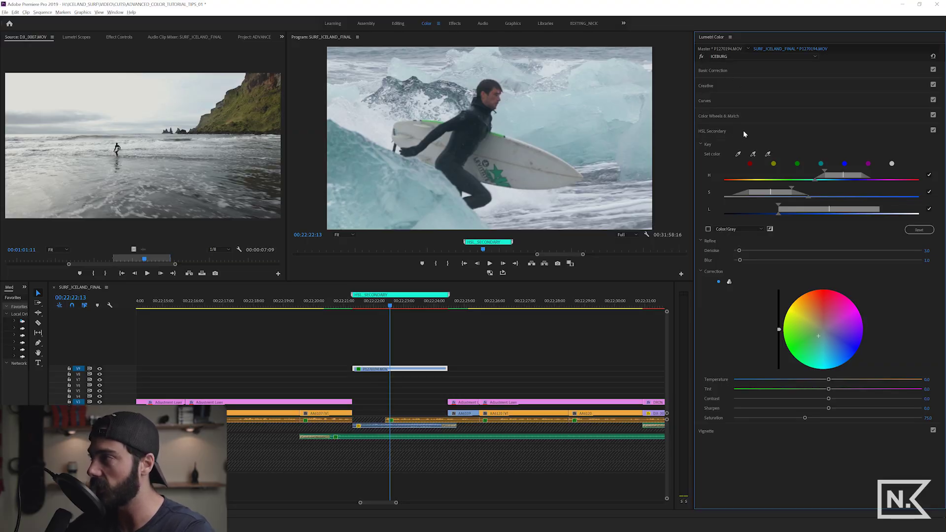
Review the SKIN and ICEBURG Lumetri effects on the P1270194.MOV clip and bypass the ICEBURG effect.
left_click(740, 56)
left_click(732, 72)
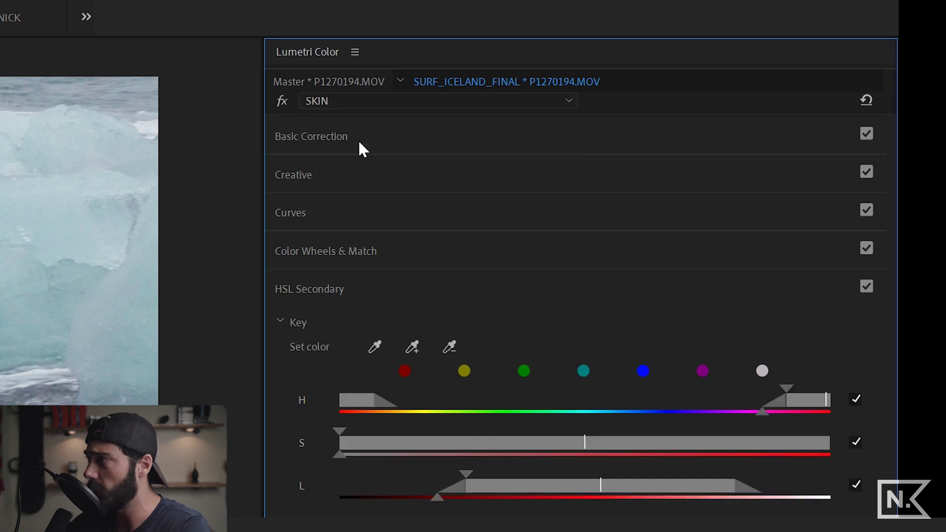
left_click(331, 101)
left_click(337, 118)
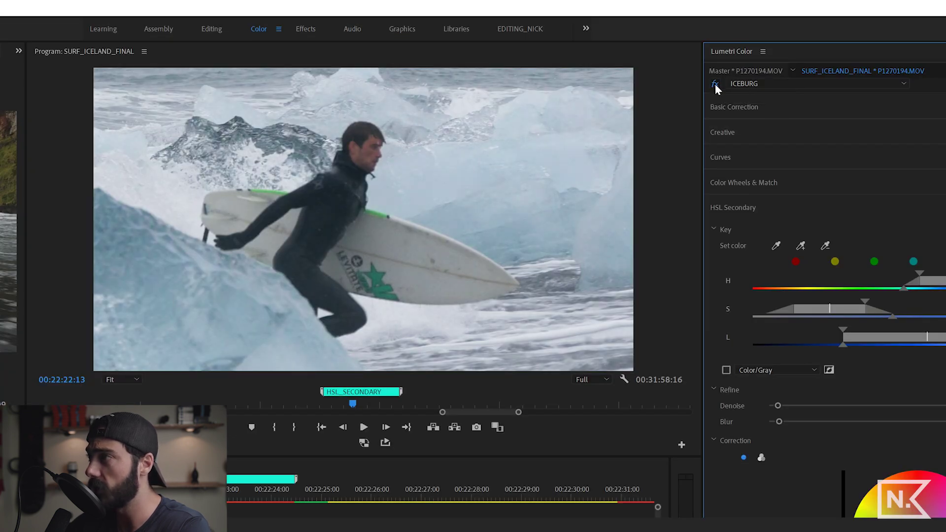
left_click(743, 84)
left_click(771, 125)
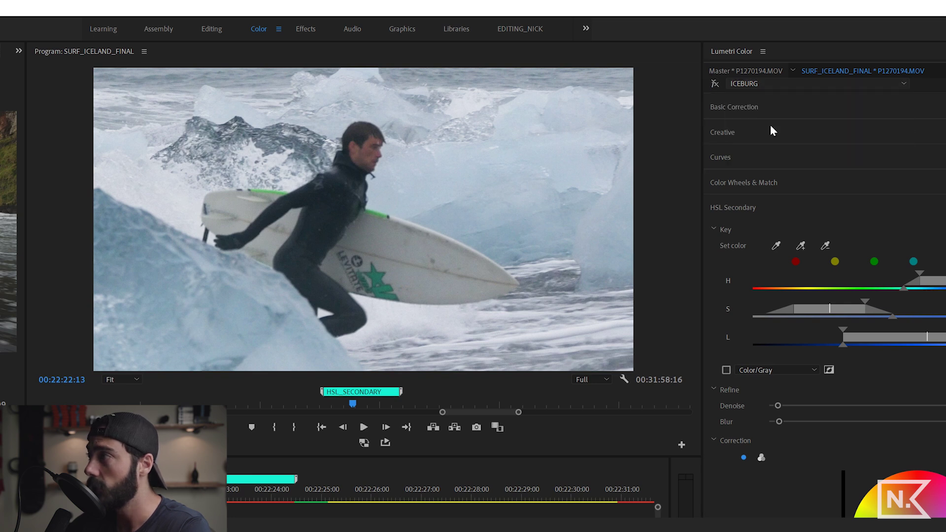
Add a new Lumetri Color effect to the P1270194.MOV clip and rename it ICEBURG_2.
left_click(746, 82)
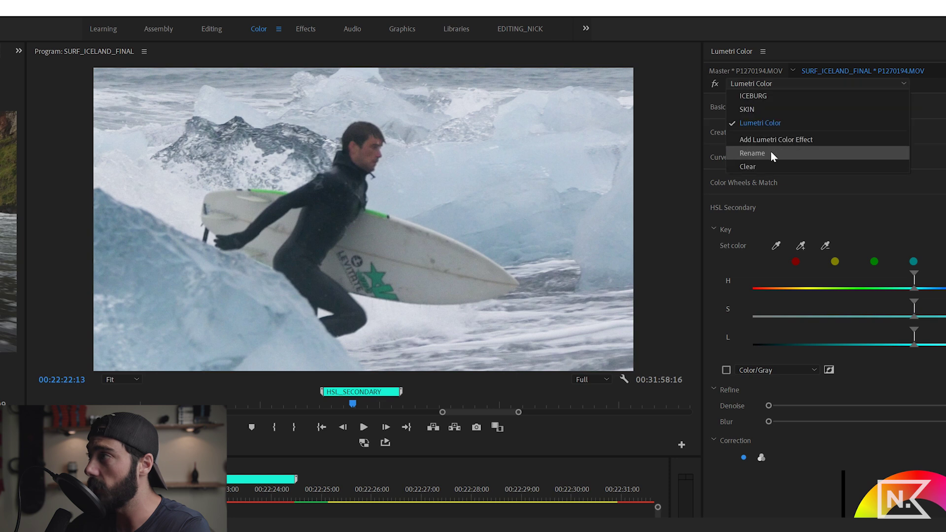
left_click(765, 152)
type("ICEBURG_")
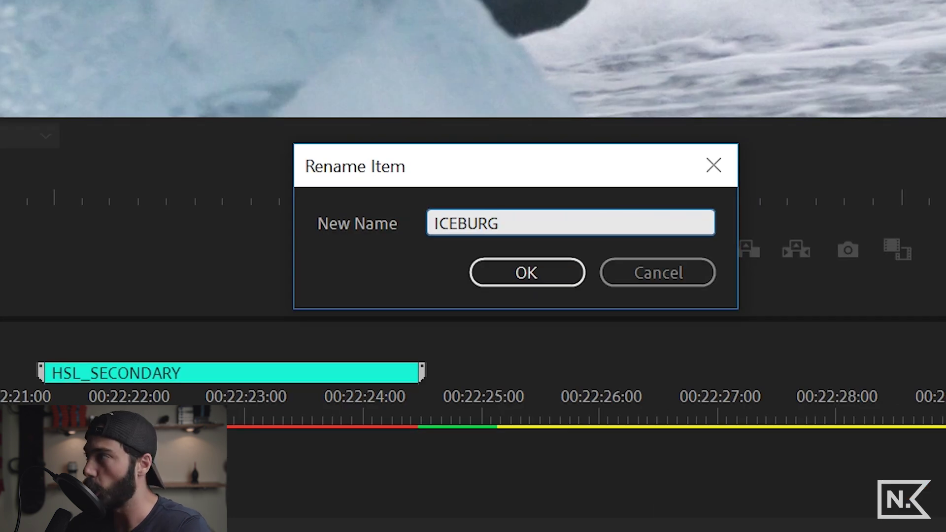
type("2")
key("Return")
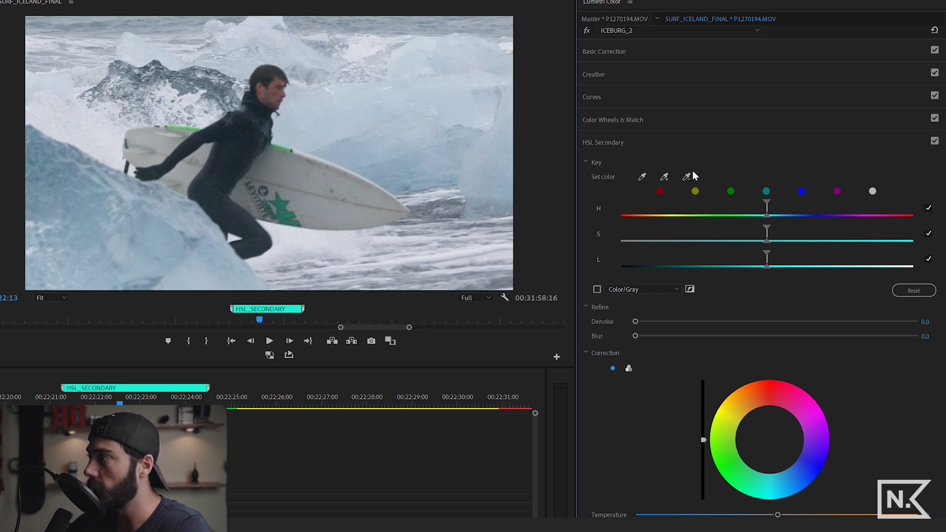
Sample the blue of the foreground iceberg as the HSL Secondary key and show the Color/Gray mask.
left_click(641, 178)
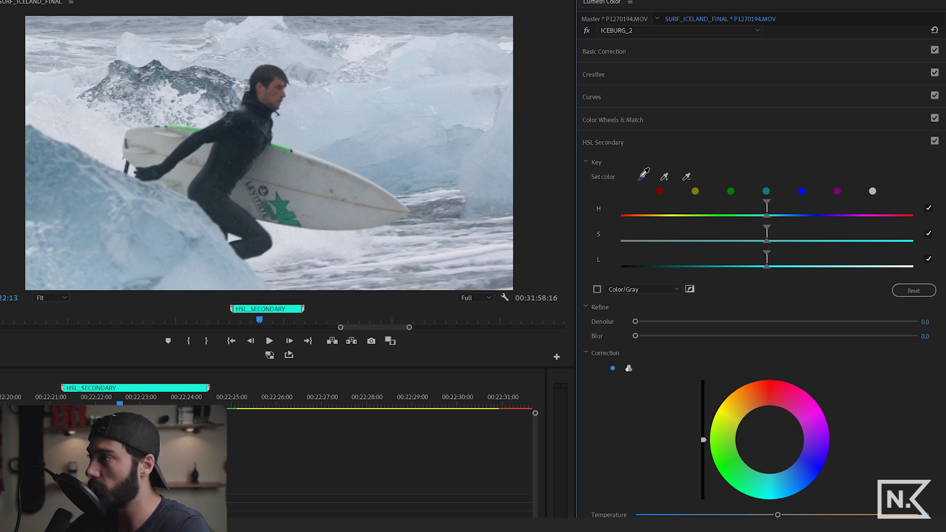
left_click(89, 192)
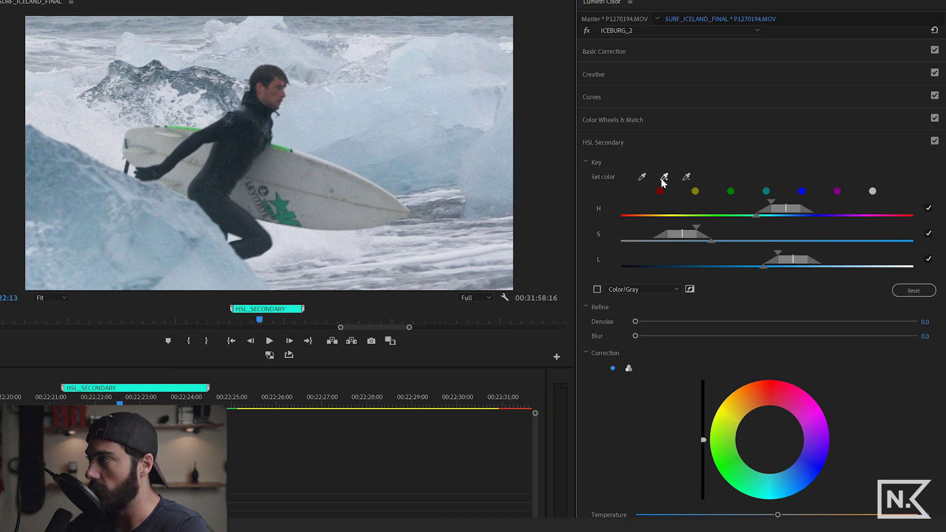
left_click(597, 290)
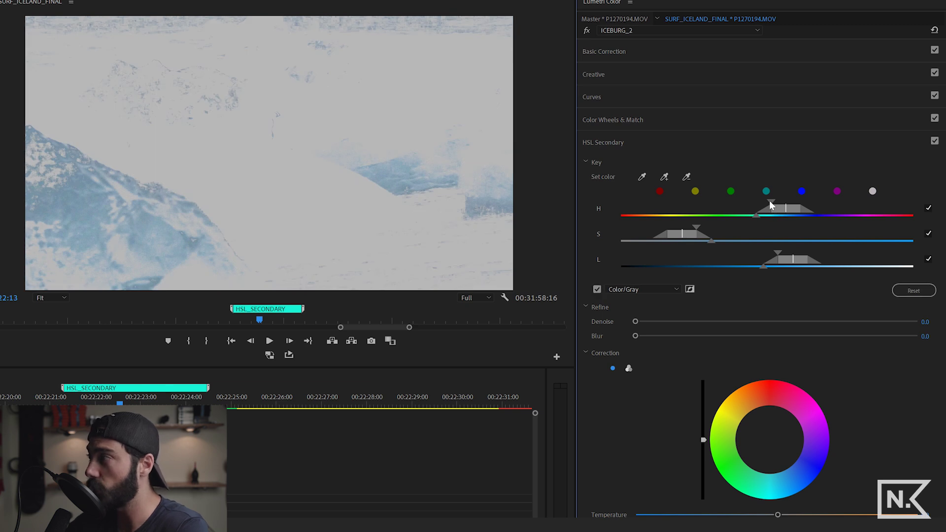
Widen the key's hue and luma ranges, and shift its saturation range lower with a softer falloff.
mouse_move(771, 208)
left_mouse_down()
mouse_move(735, 210)
mouse_move(805, 208)
mouse_move(767, 206)
mouse_move(777, 207)
left_mouse_up()
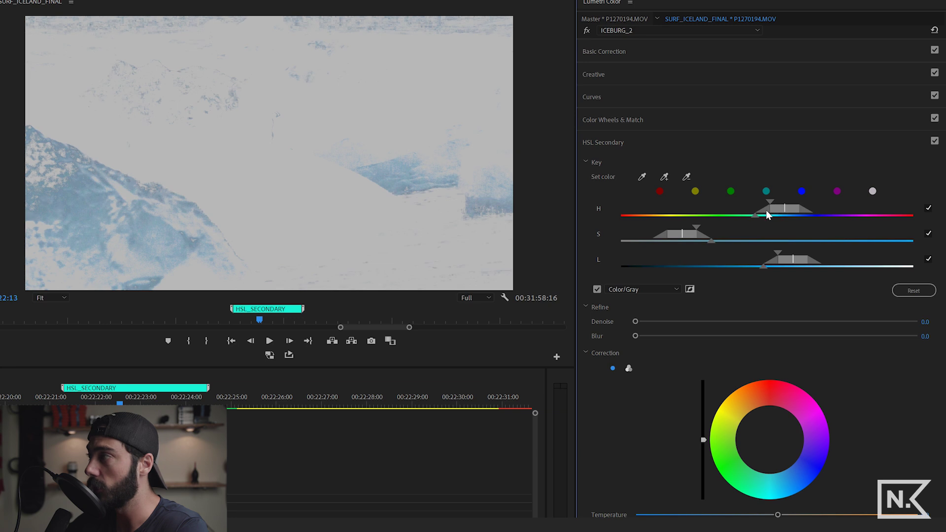
left_click_drag(770, 202, 742, 210)
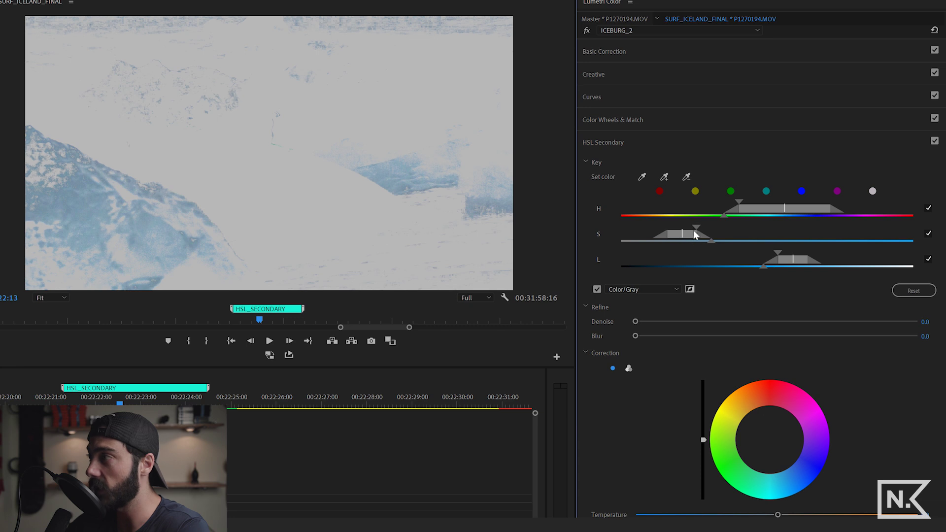
mouse_move(690, 240)
left_mouse_down()
mouse_move(751, 236)
mouse_move(655, 240)
mouse_move(704, 232)
mouse_move(692, 238)
left_mouse_up()
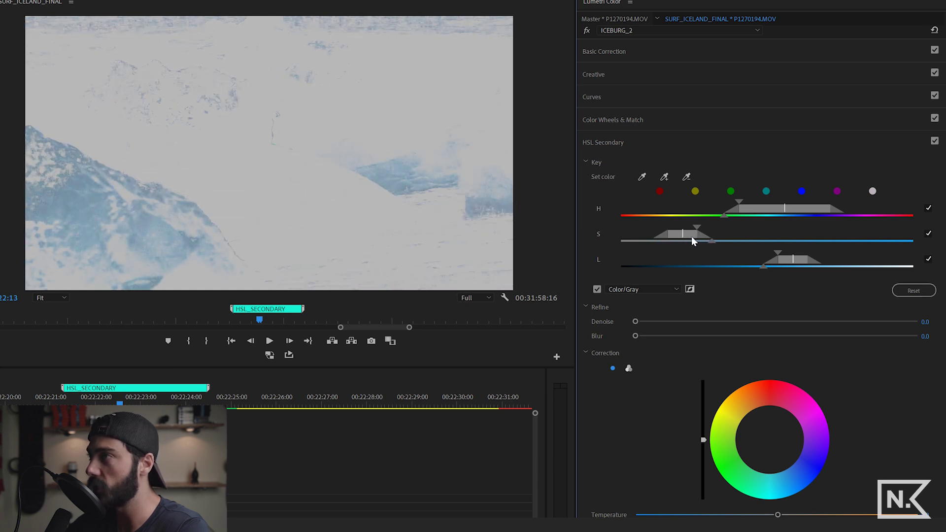
left_click_drag(675, 239, 679, 239)
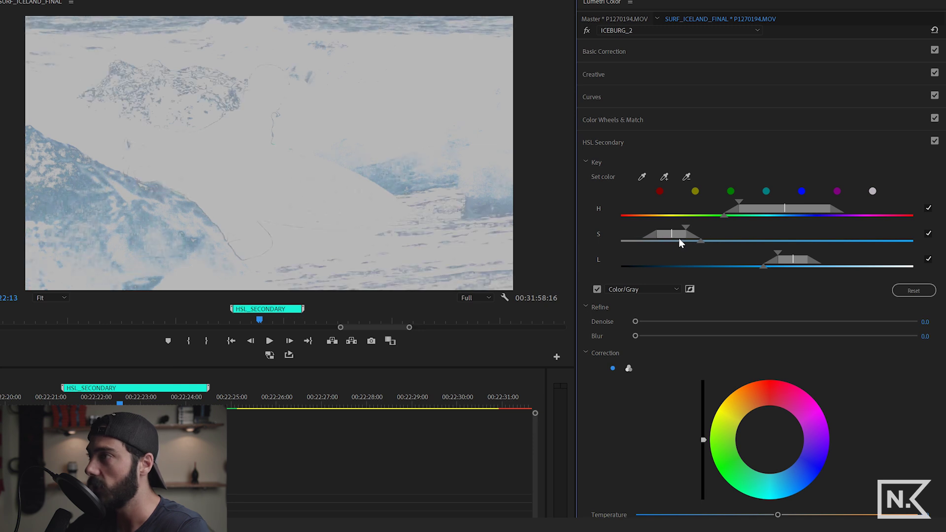
mouse_move(688, 227)
left_mouse_down()
mouse_move(700, 226)
mouse_move(681, 228)
left_mouse_up()
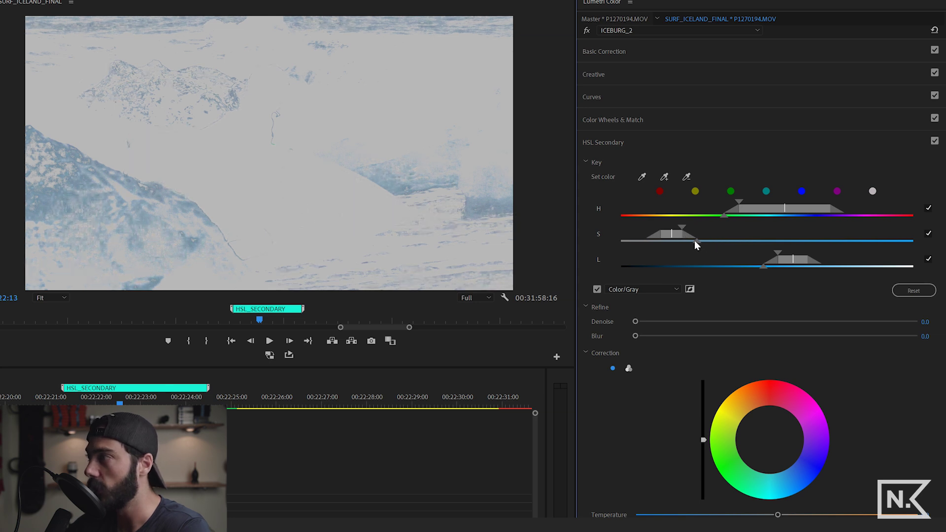
left_click_drag(696, 241, 703, 242)
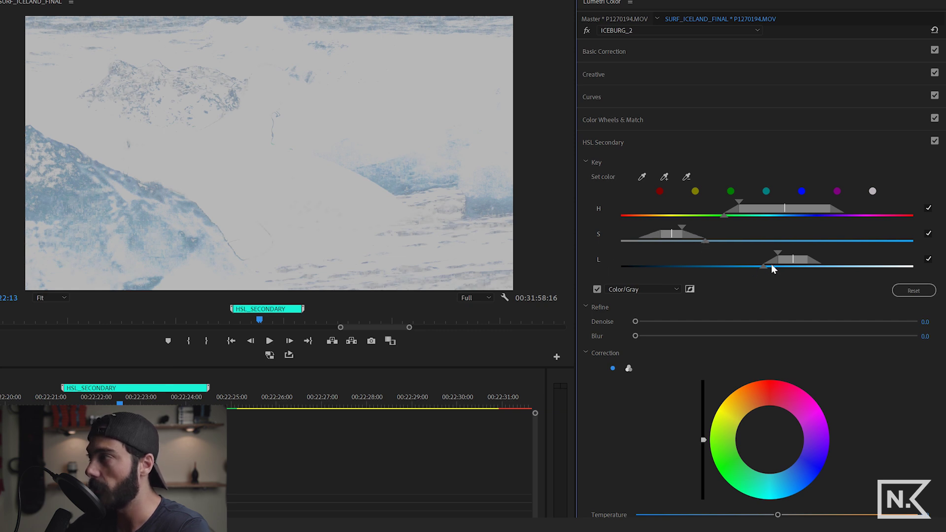
left_click_drag(783, 260, 747, 253)
Toggle the Color/Gray mask repeatedly to compare the keyed ice and water with the full image.
left_click(597, 289)
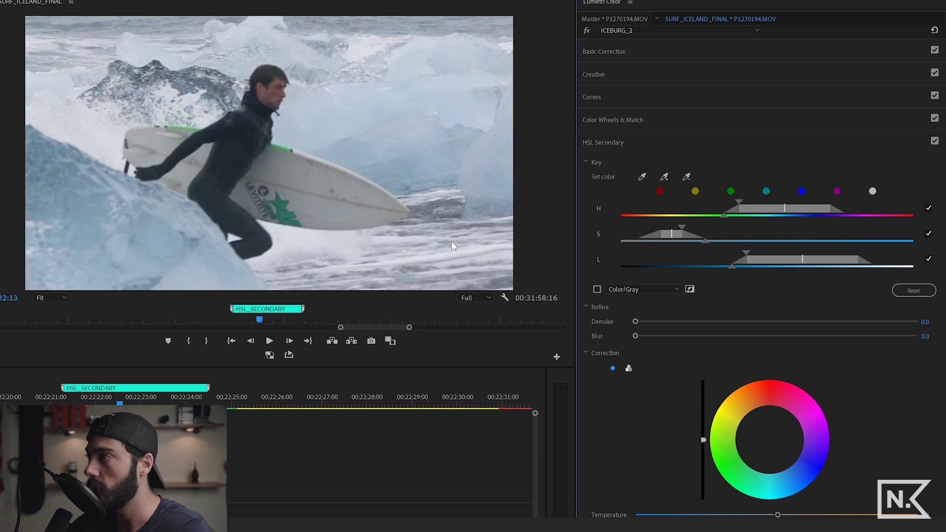
left_click(597, 290)
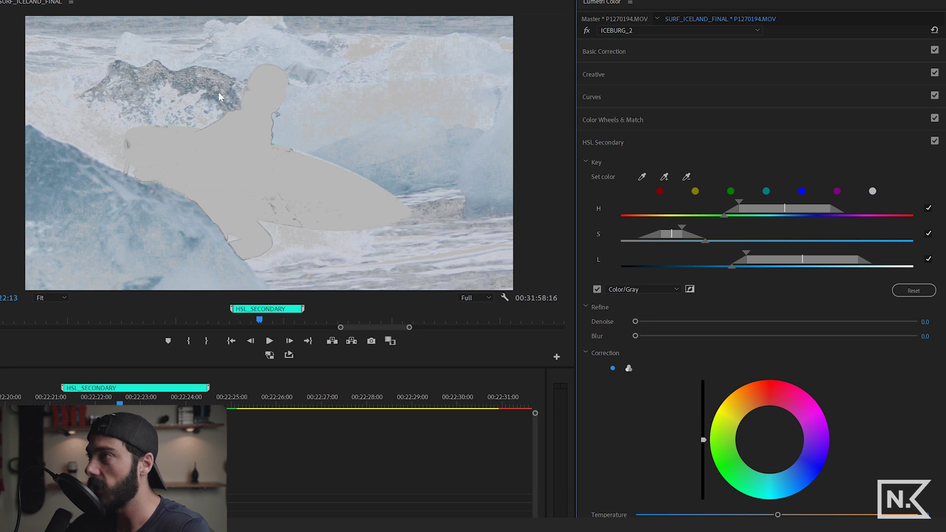
left_click(596, 289)
left_click(597, 289)
left_click(597, 289)
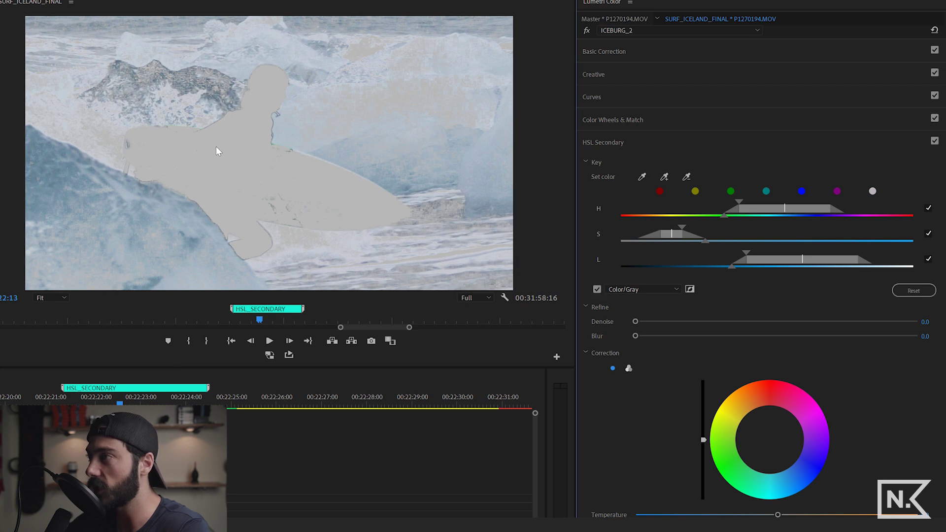
left_click(597, 290)
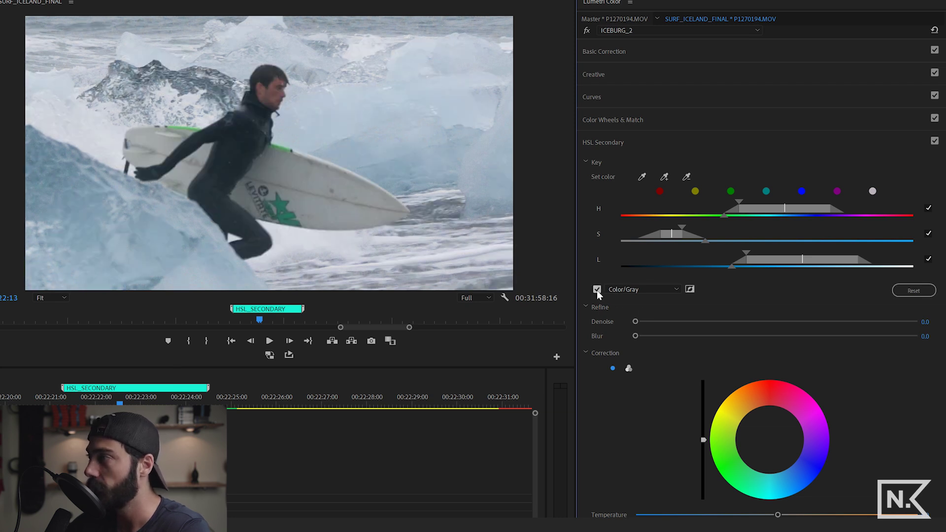
left_click(596, 289)
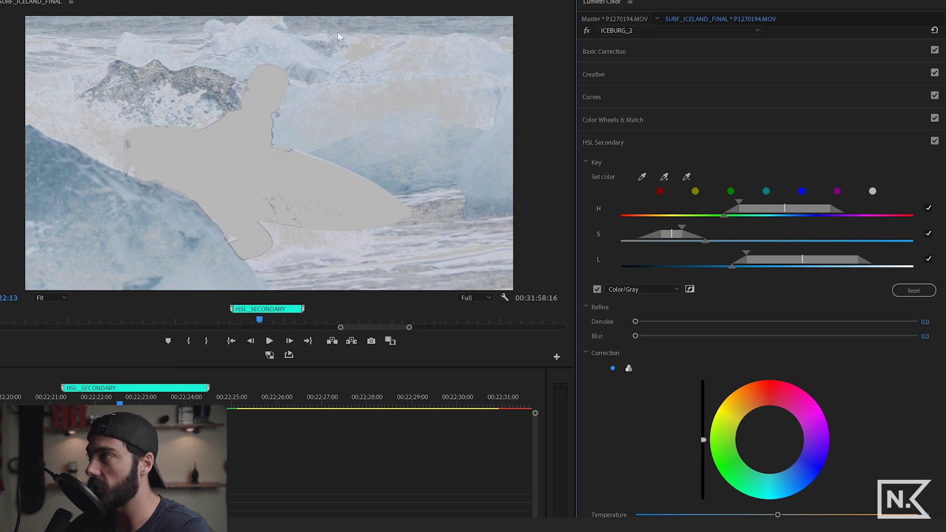
left_click(597, 289)
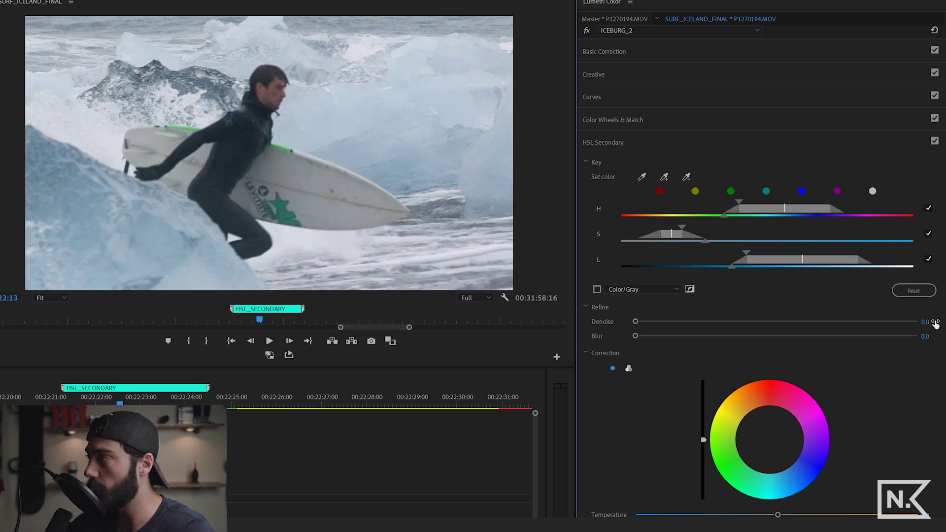
Set the key's Denoise and Blur to 6 and show the Color/Gray mask.
left_click(926, 322)
type("6")
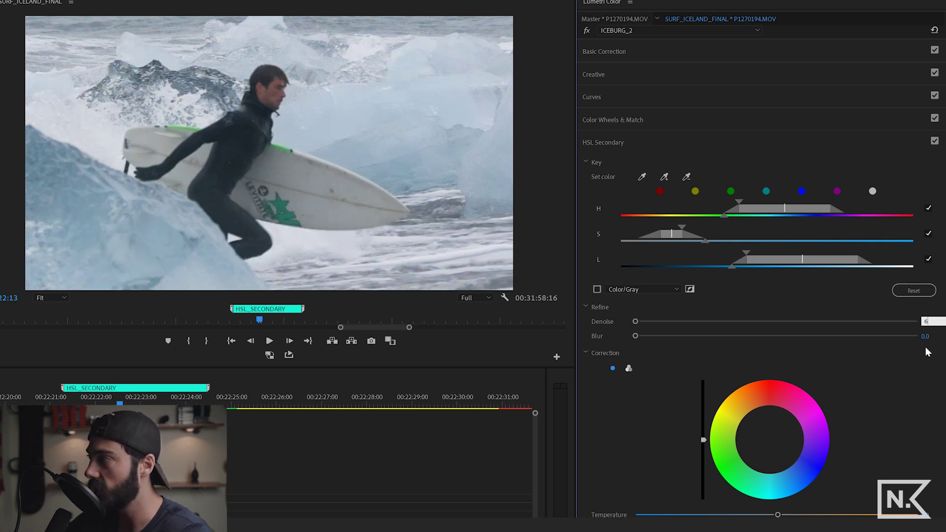
left_click(925, 337)
type("6")
key("Return")
left_click(597, 289)
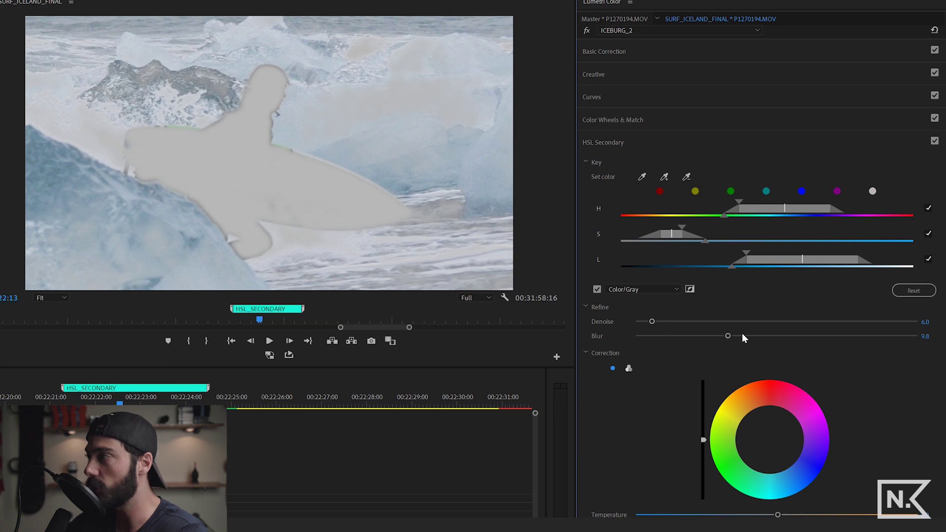
Try a key Blur of 24.1, undo it, and set Blur back to 6.
left_click_drag(849, 336, 862, 336)
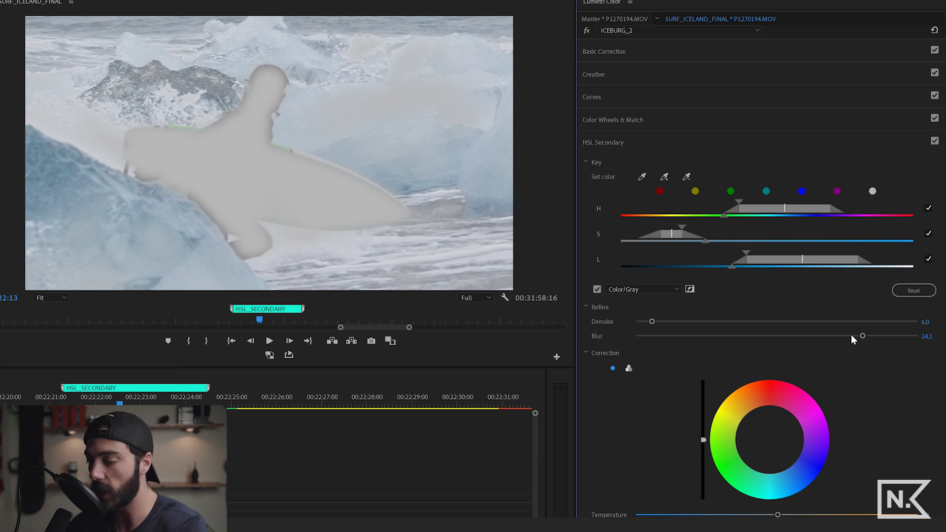
key("ctrl+z")
left_click(927, 336)
type("6")
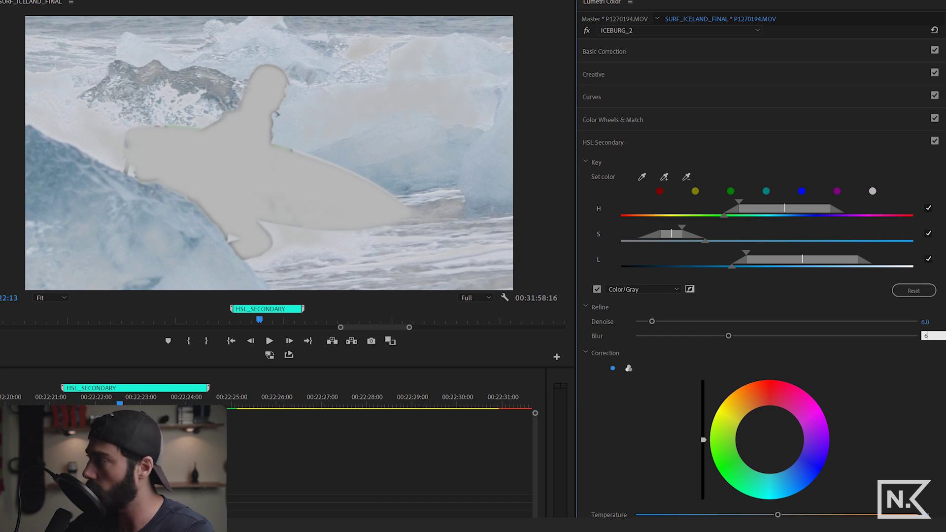
key("Return")
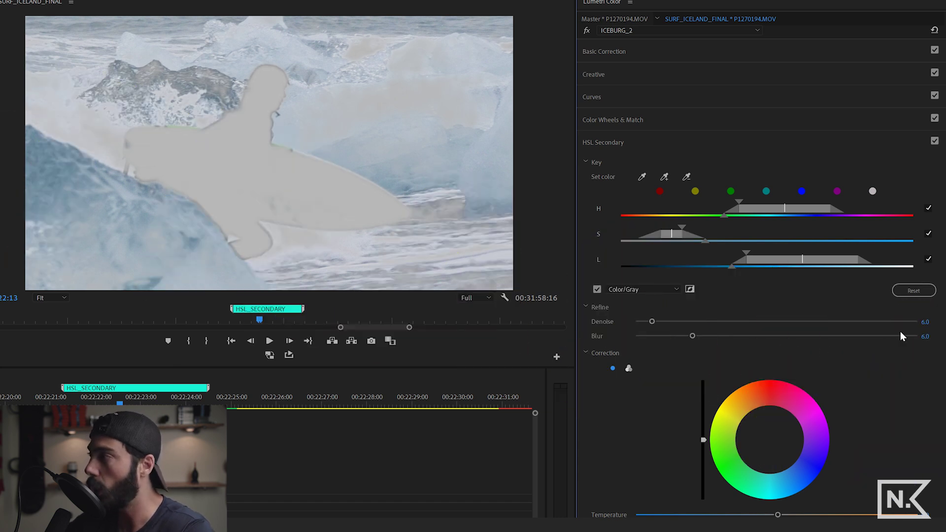
Hide the mask and tint the keyed ice and water pink by shifting the correction color wheel toward red, checking it against the mask.
left_click(597, 289)
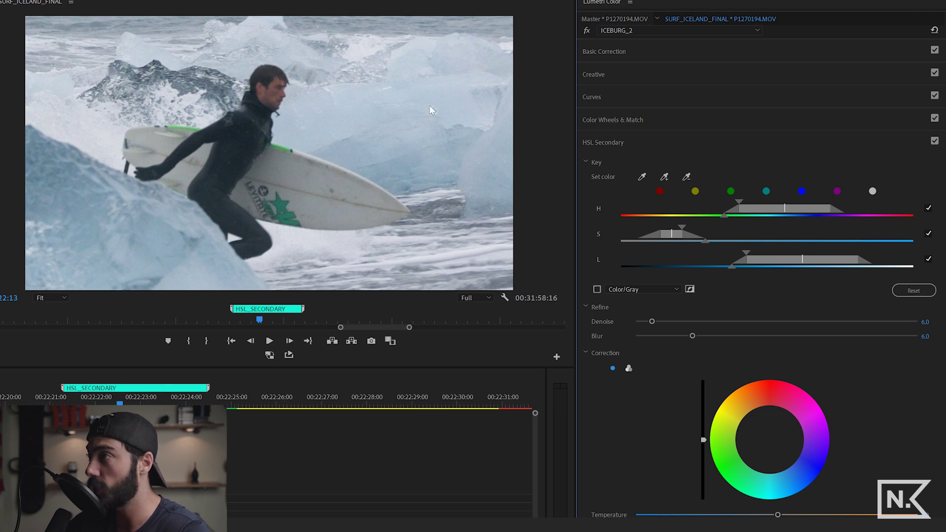
left_click(769, 444)
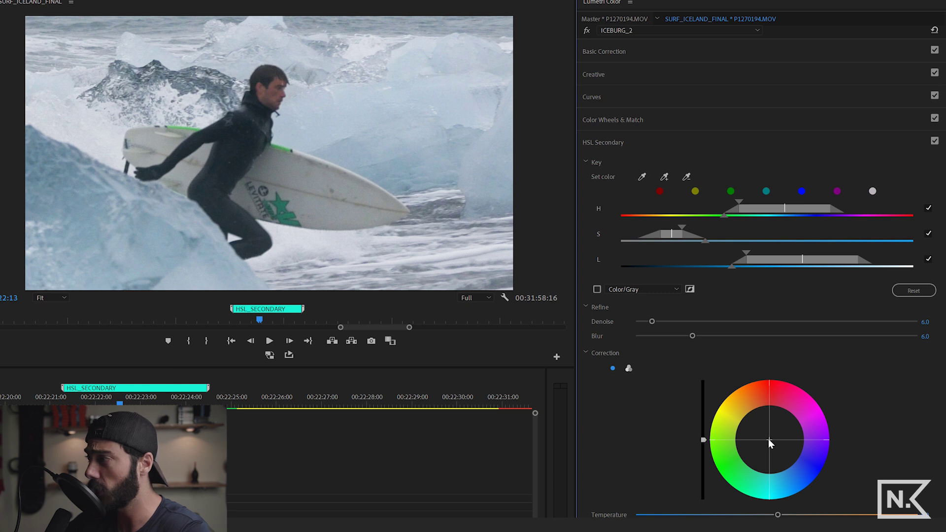
left_click_drag(769, 440, 771, 397)
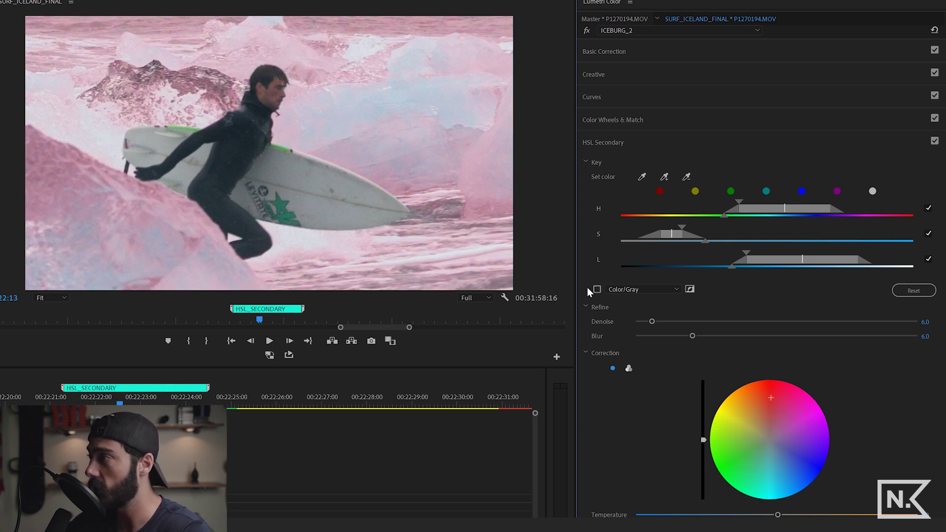
left_click(597, 290)
left_click(598, 290)
left_click(598, 290)
left_click(597, 290)
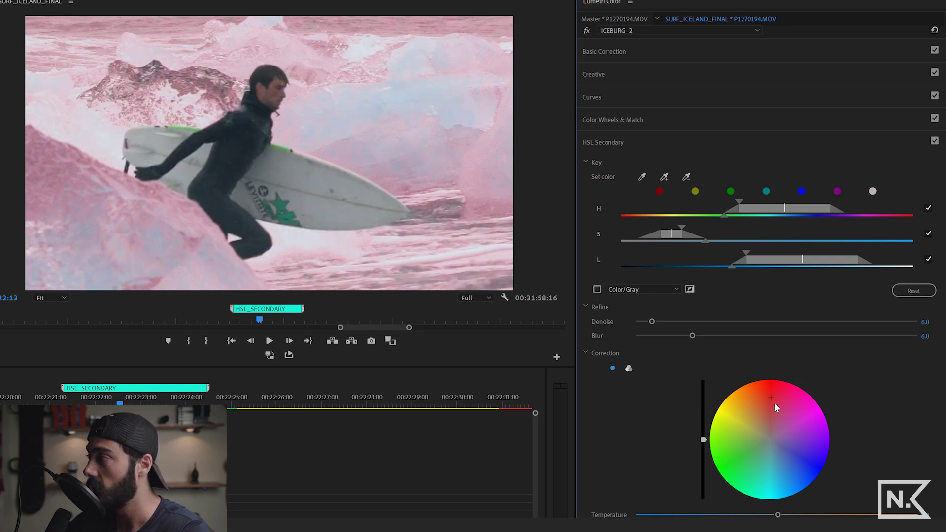
Remove the pink tint, shift the correction wheel slightly toward cyan, and slightly darken the keyed ice and water.
left_click_drag(774, 404, 772, 428)
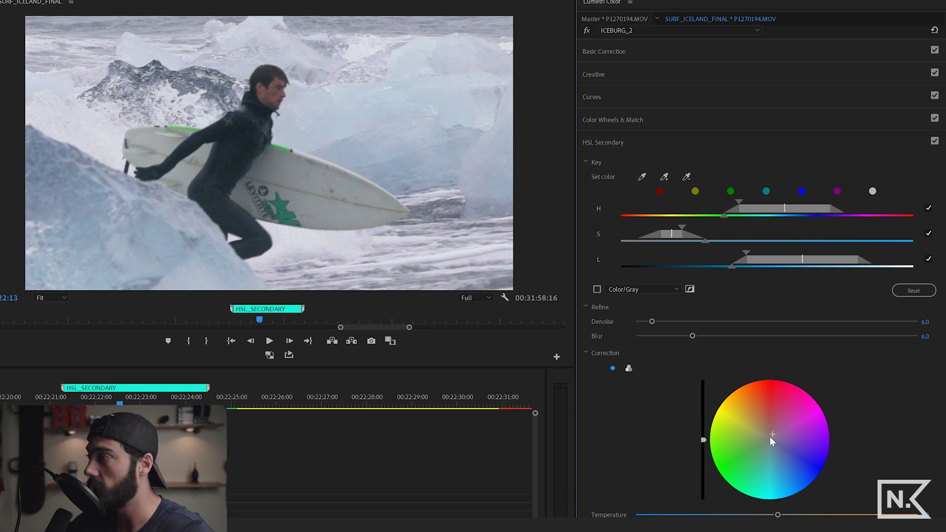
double_click(769, 435)
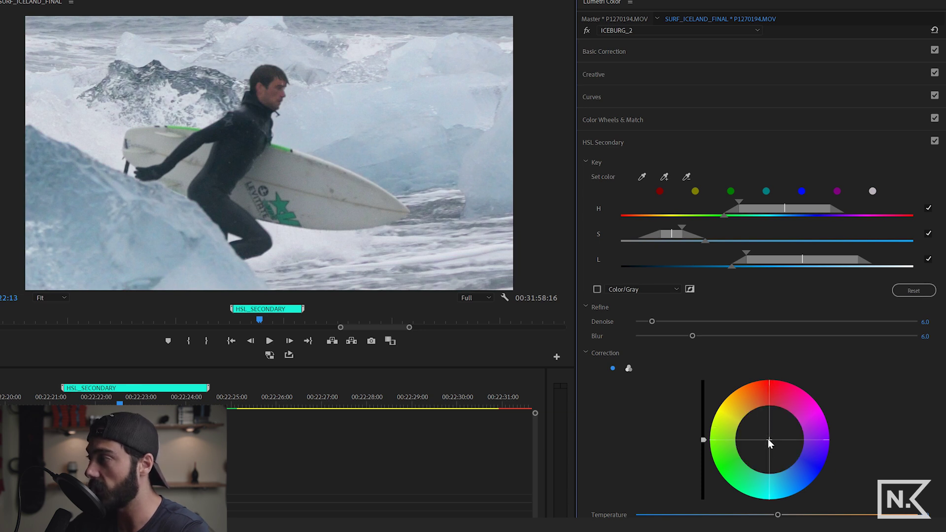
left_click(770, 443)
left_click_drag(769, 443, 767, 453)
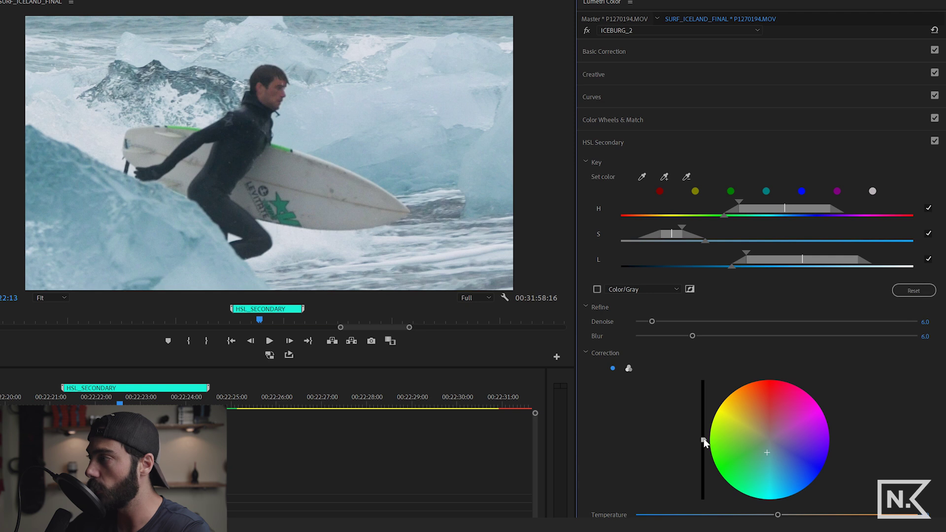
mouse_move(705, 443)
left_mouse_down()
mouse_move(704, 407)
mouse_move(704, 486)
mouse_move(703, 453)
left_mouse_up()
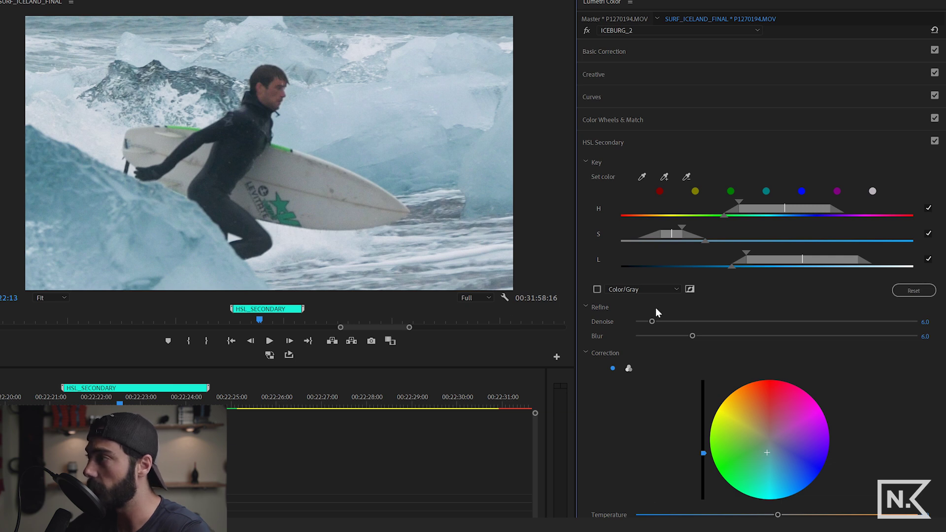
Toggle the ICEBURG_2 effect off and on repeatedly to compare the ice and water before and after.
left_click(585, 31)
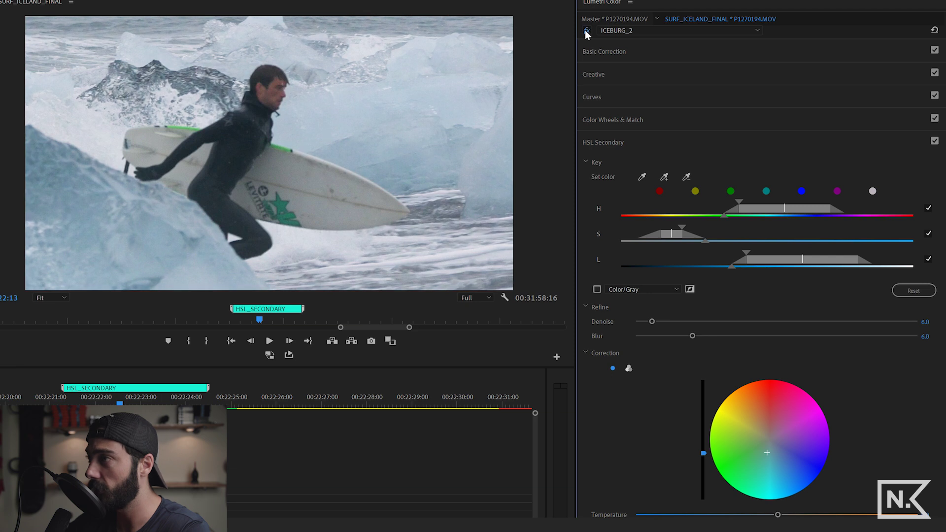
left_click(585, 30)
left_click(585, 31)
left_click(585, 31)
left_click(586, 31)
left_click(586, 30)
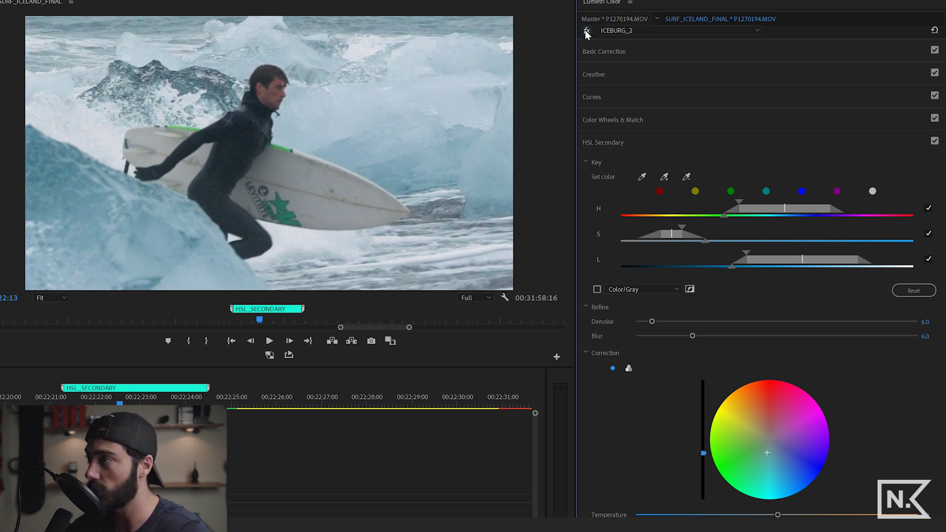
Switch to the SKIN Lumetri effect and inspect its key with the Color/Gray mask, turning the mask off again.
left_click(627, 31)
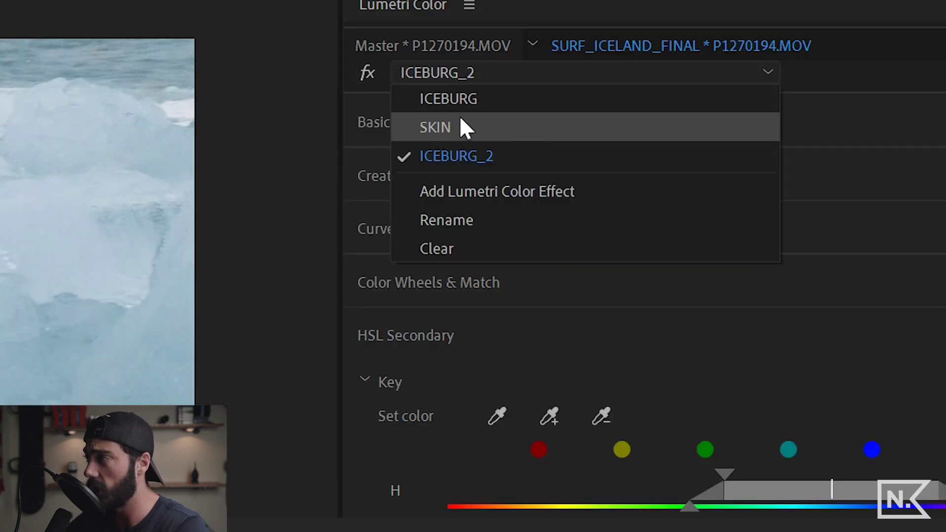
left_click(496, 124)
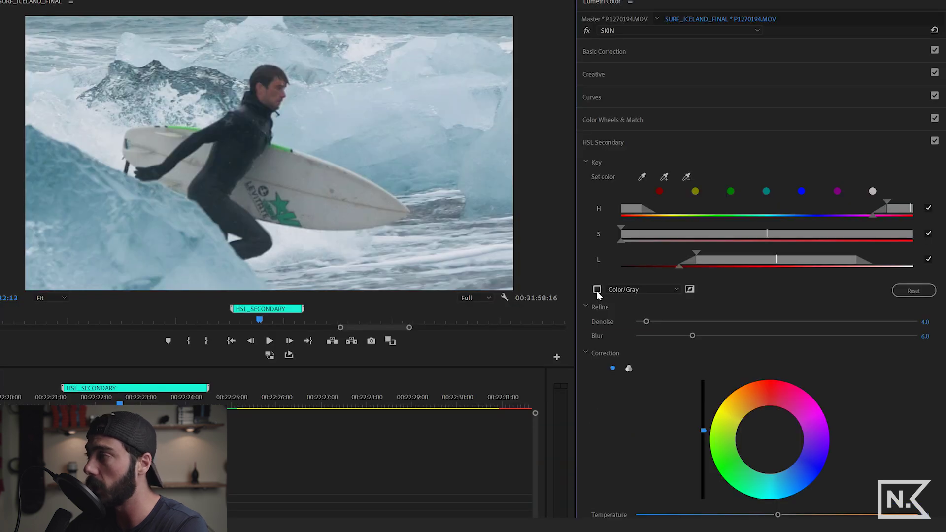
left_click(597, 289)
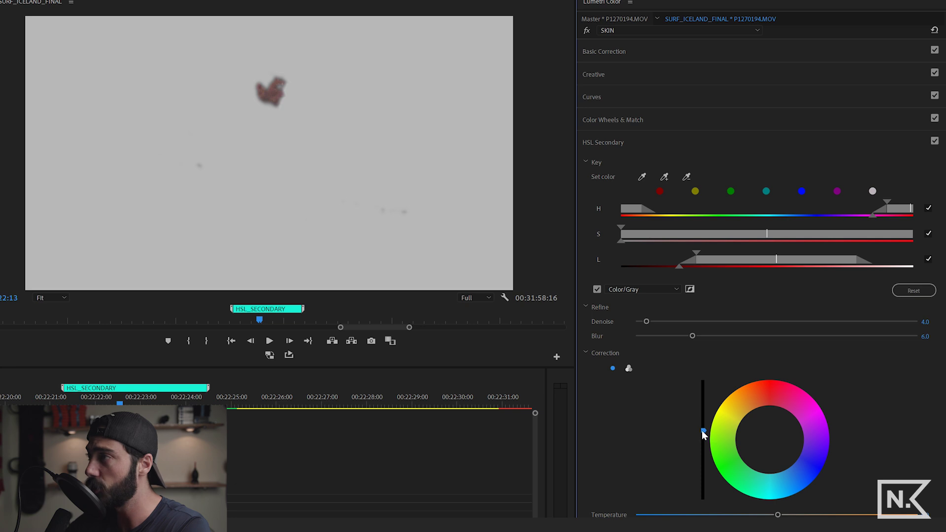
left_click(597, 290)
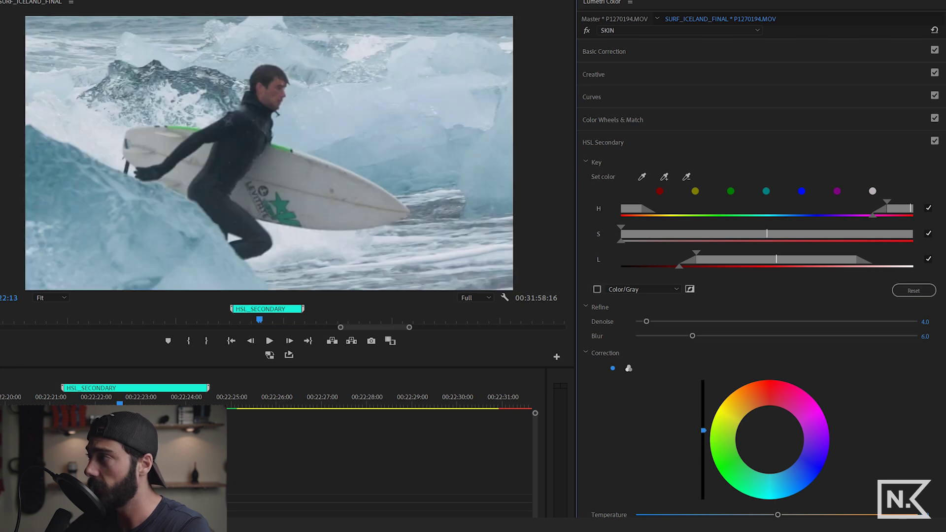
Toggle the SKIN effect's HSL Secondary correction off and on to compare the surfer's face.
left_click(934, 142)
left_click(935, 142)
left_click(934, 141)
left_click(935, 141)
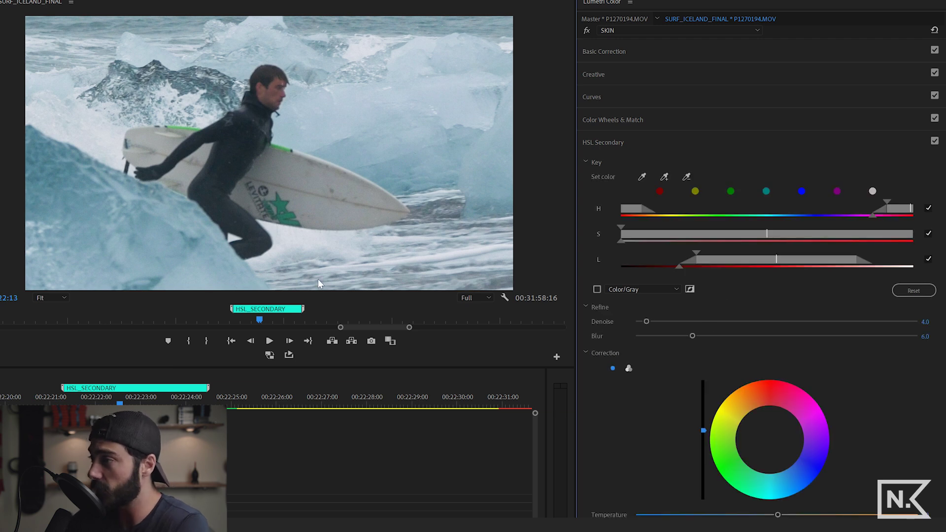
Play the clip and check the skin key's Color/Gray mask at other frames.
key("space")
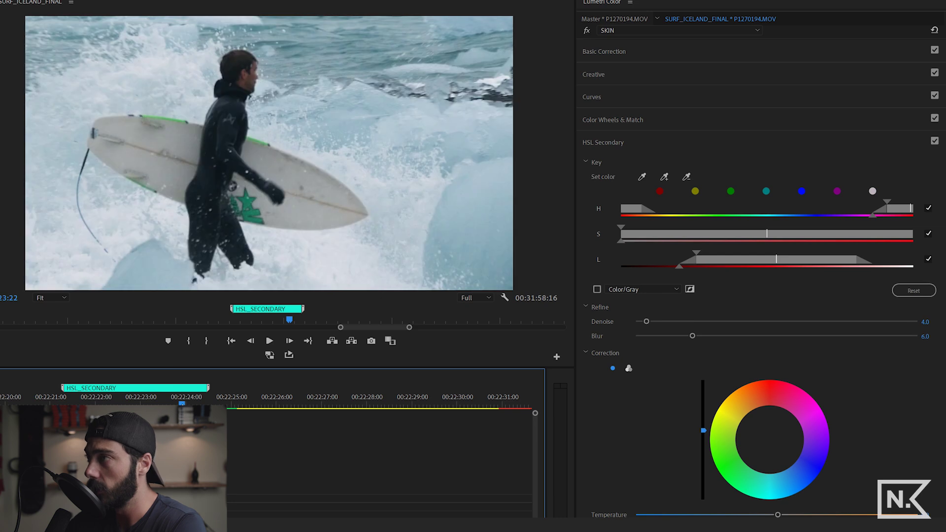
left_click(596, 290)
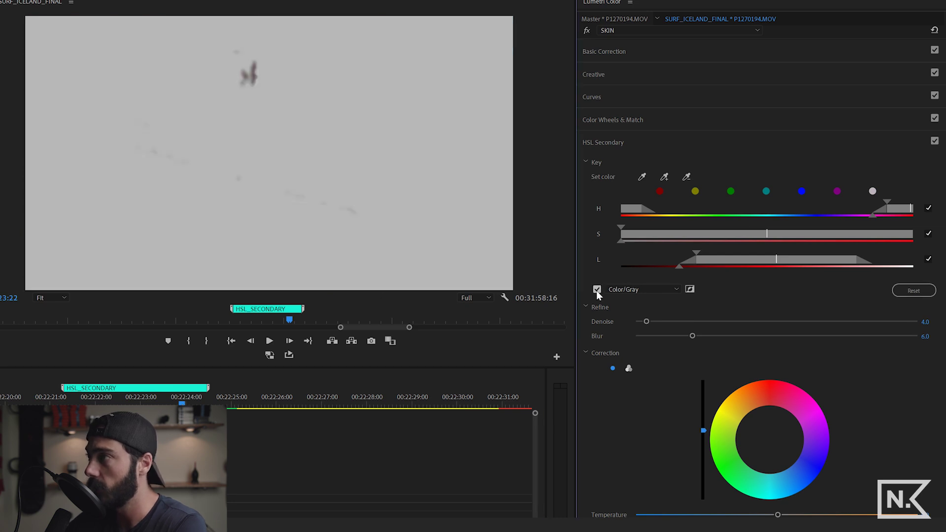
left_click(596, 290)
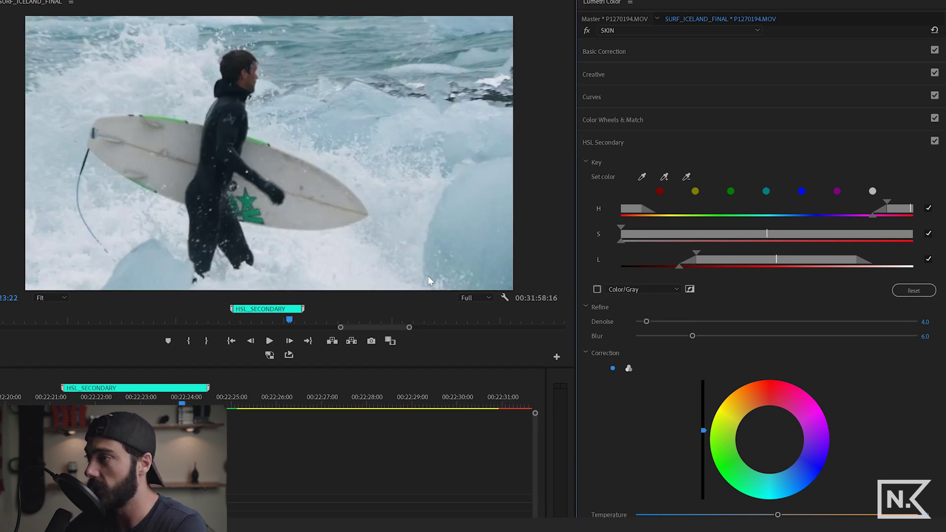
left_click(598, 289)
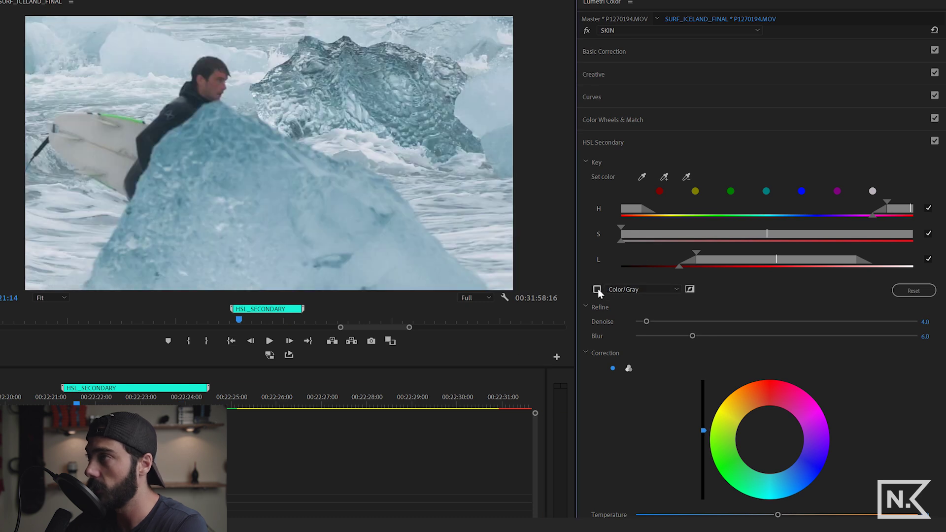
left_click(597, 290)
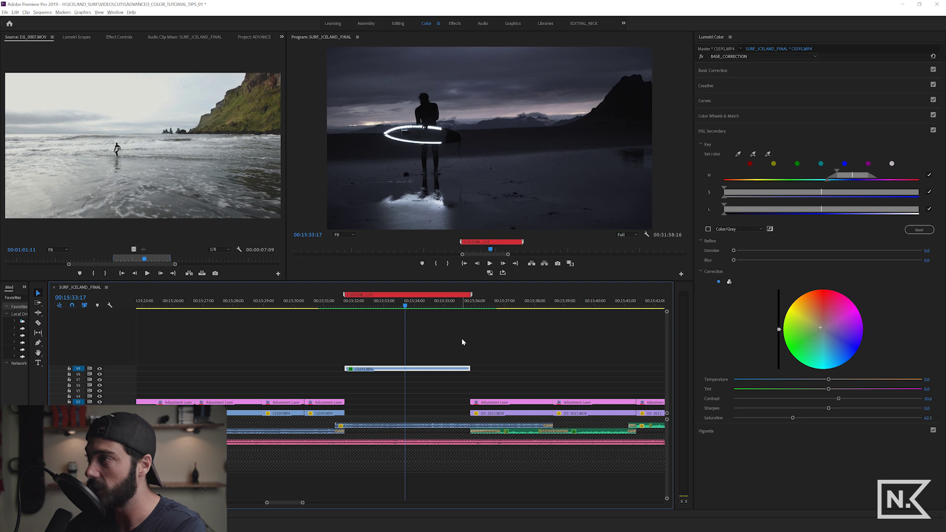
Expand the Creative section for C0191.MP4's BASE_CORRECTION and open the look file browser, closing it without choosing a file.
left_click(720, 85)
left_click(393, 167)
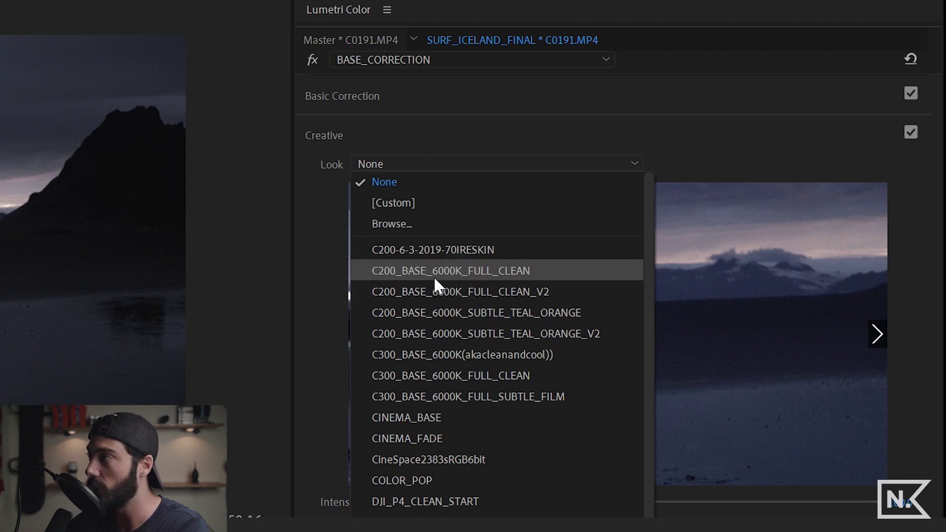
left_click(394, 223)
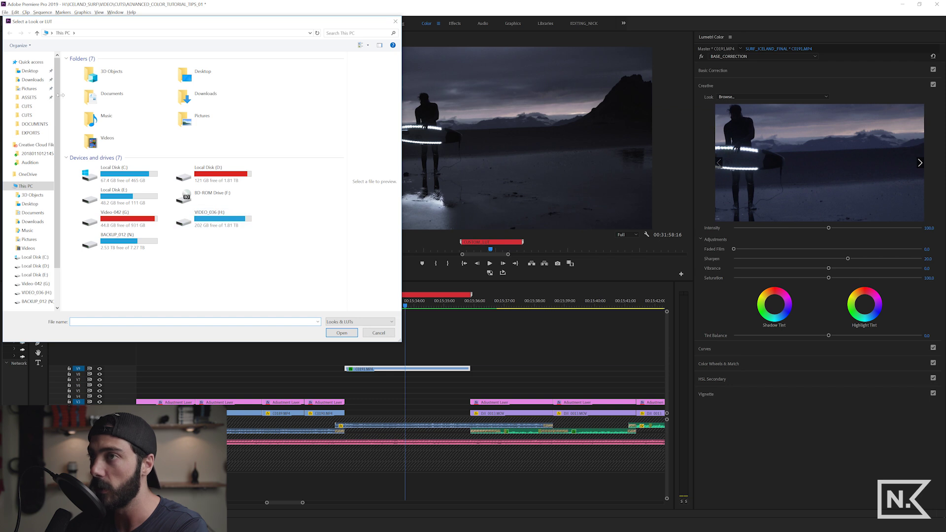
left_click(391, 338)
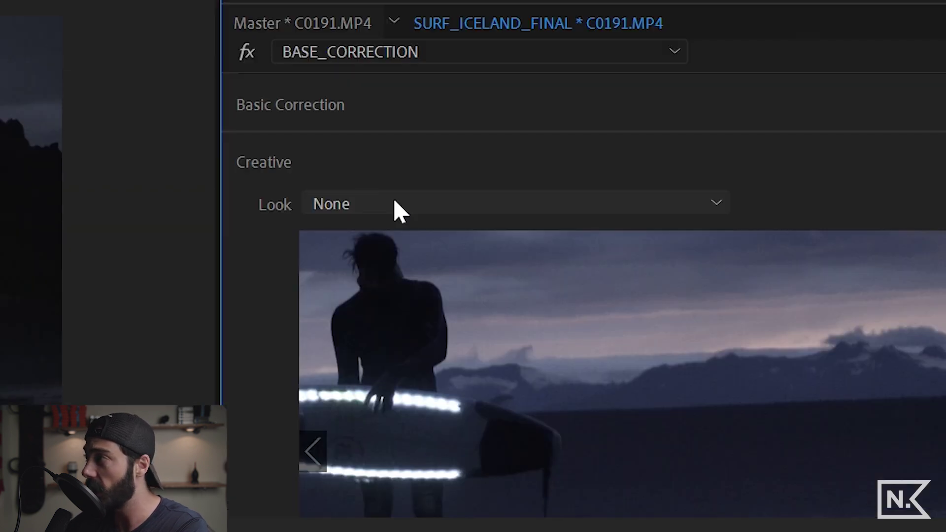
Try the C200_BASE_6000K_FULL_CLEAN_V2, C300_BASE_6000K(akacleanandcool), CINEMA_BASE and CINEMA_FADE looks on the night surf clip.
left_click(400, 209)
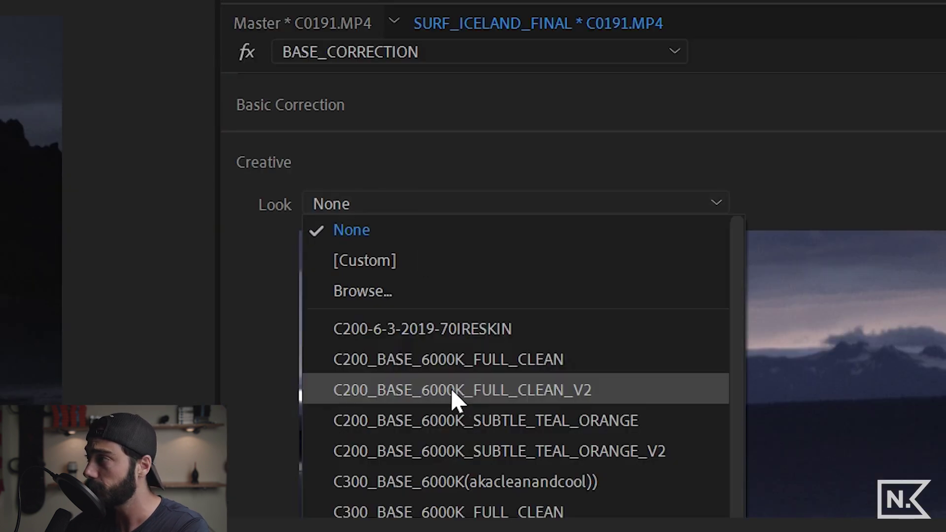
left_click(454, 388)
left_click(363, 207)
left_click(454, 463)
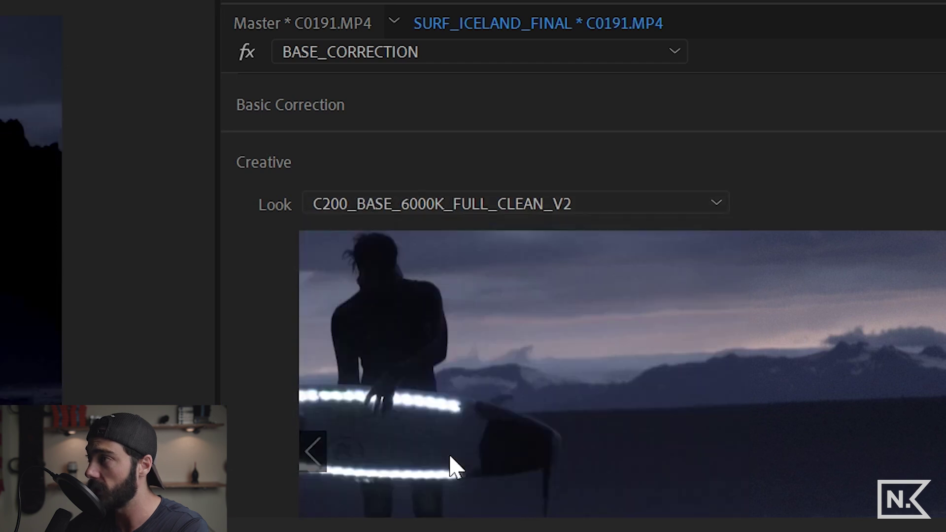
left_click(427, 207)
left_click(430, 344)
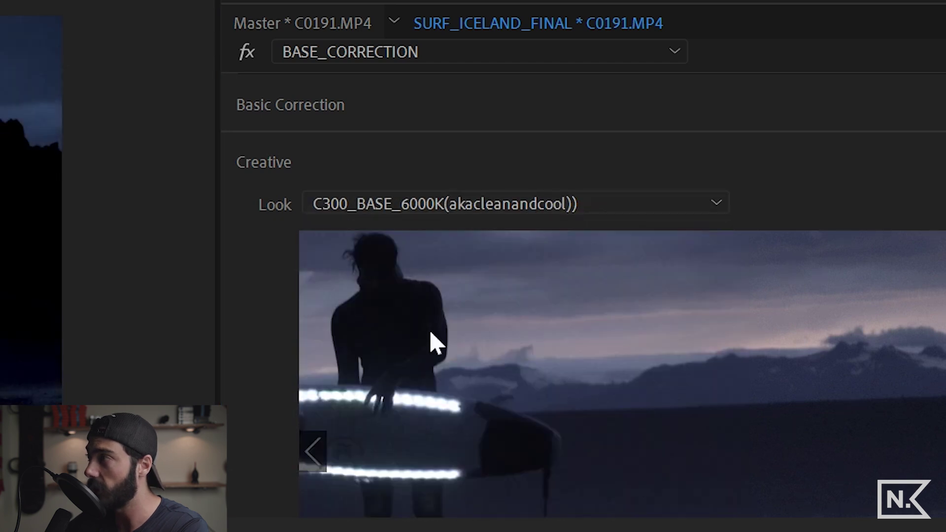
left_click(408, 211)
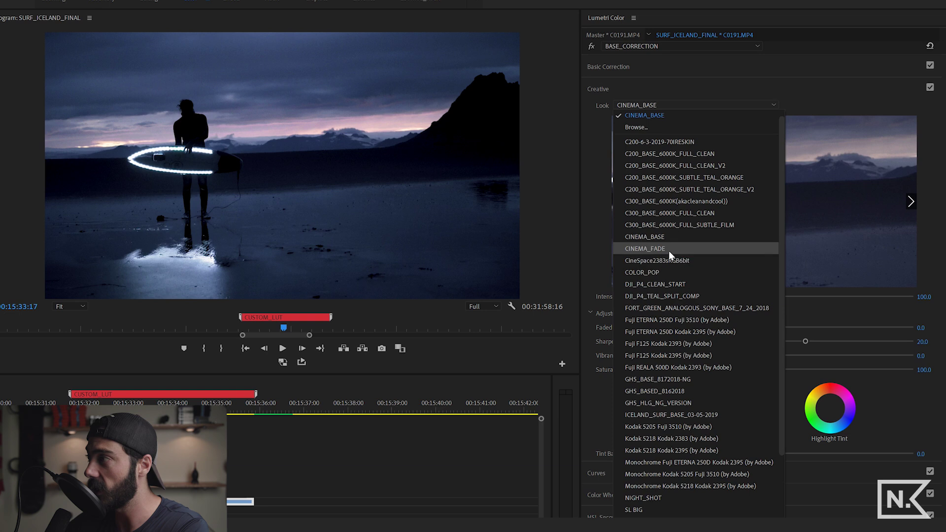
left_click(669, 250)
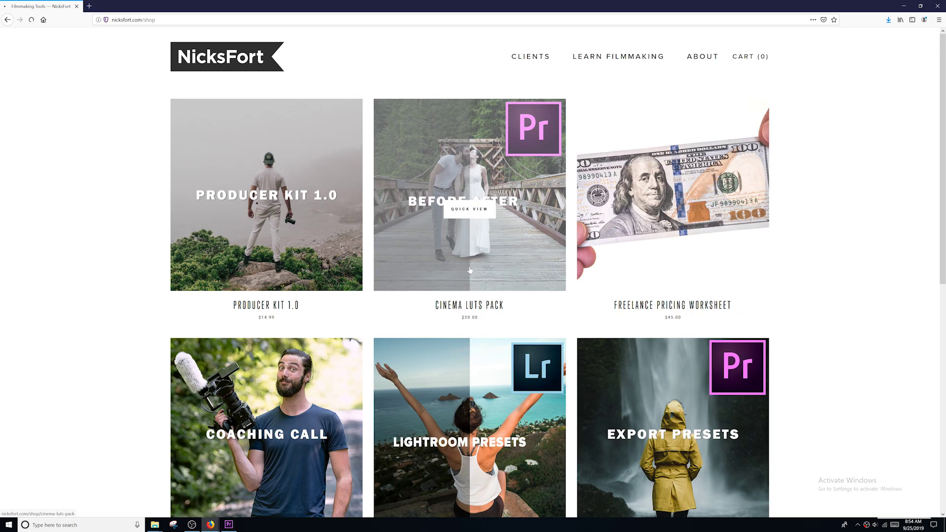
In Firefox, open the Cinema LUTs Pack page of the NicksFort shop, view its second sample image and add it to the cart.
left_click(469, 270)
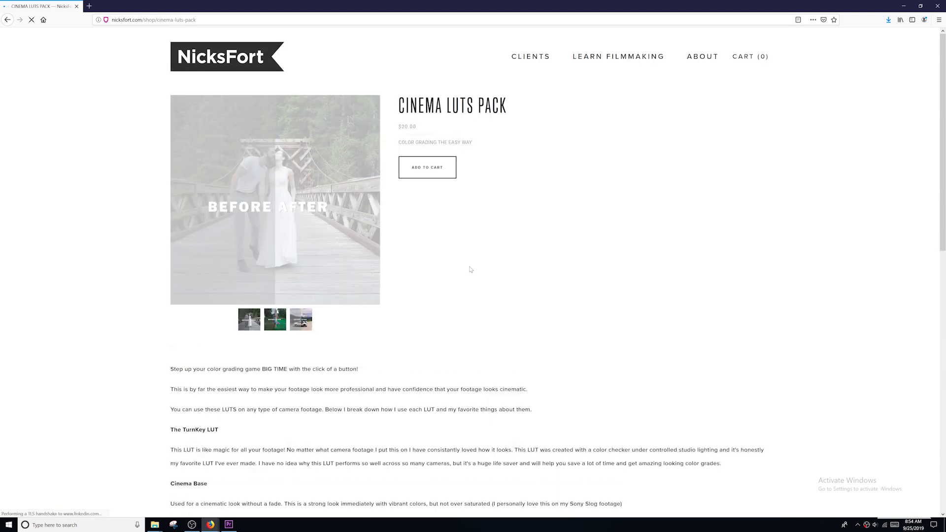
left_click(275, 323)
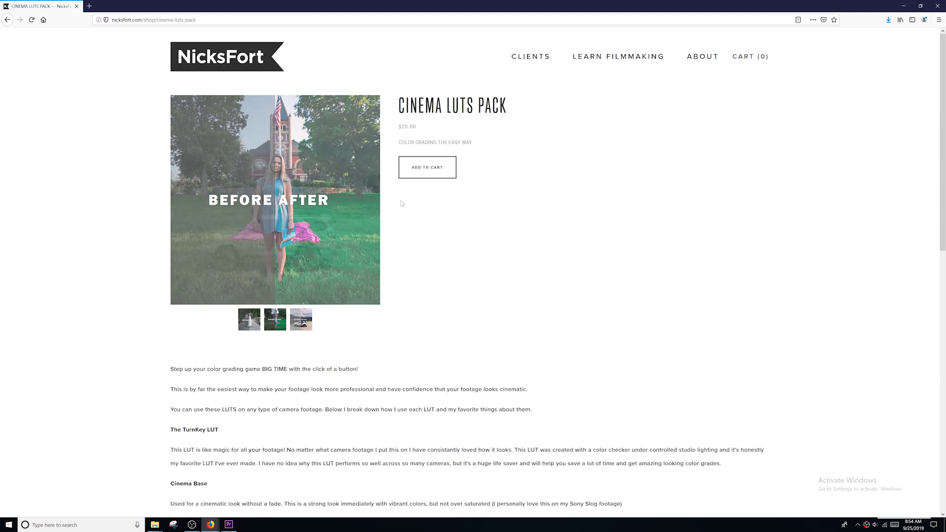
left_click(433, 171)
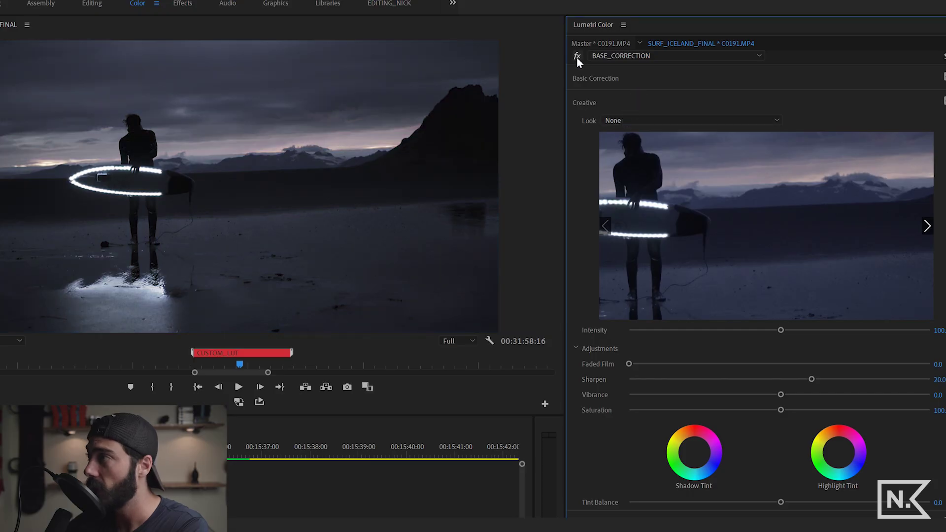
In Premiere Pro, toggle BASE_CORRECTION to compare the night surf clip, and expand the effect's Basic Correction settings.
left_click(577, 55)
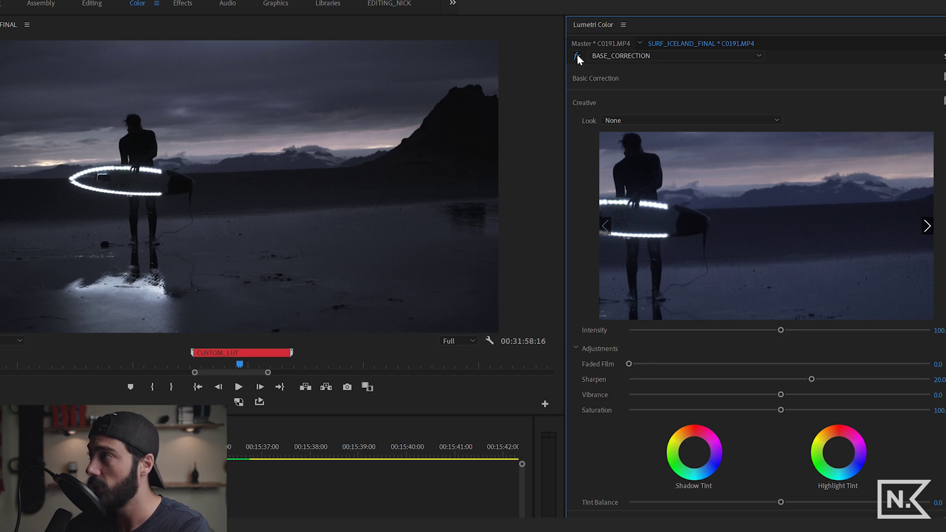
left_click(577, 56)
left_click(576, 56)
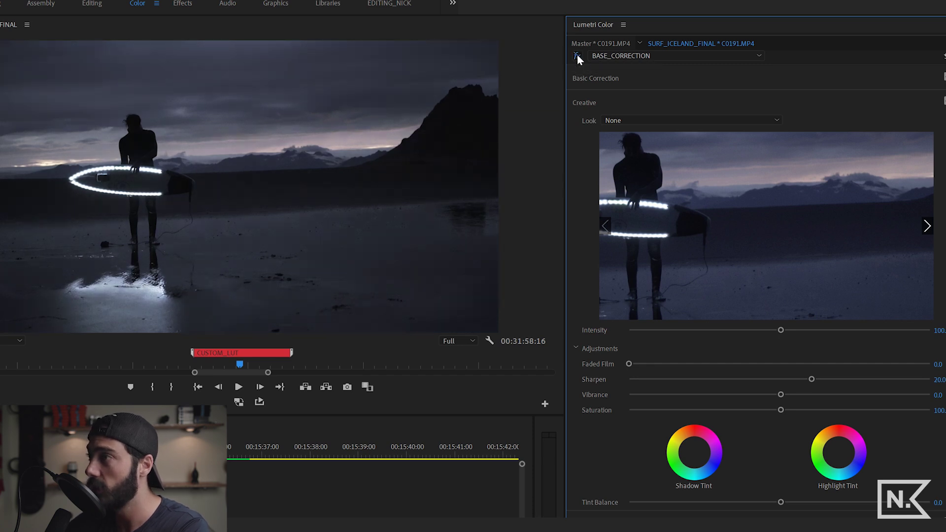
left_click(590, 102)
left_click(598, 79)
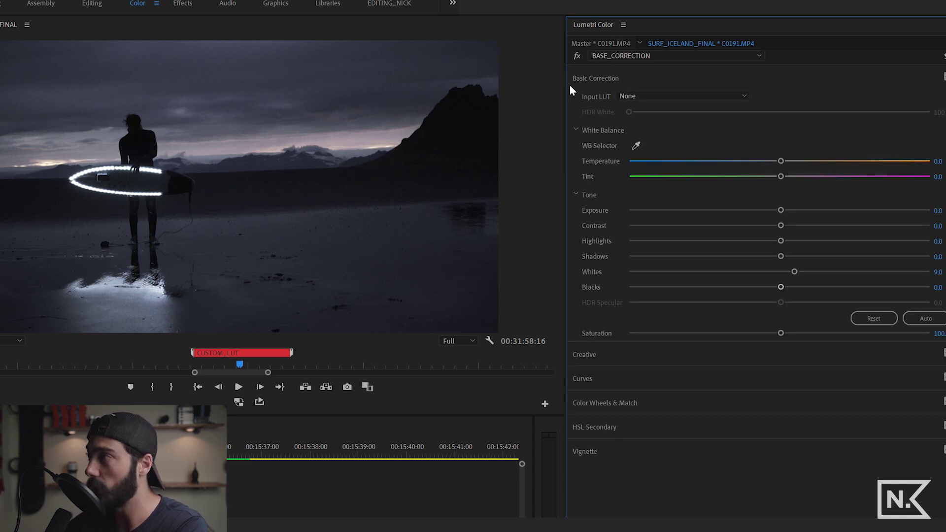
Export the clip's BASE_CORRECTION grade as a .cube LUT named NIGHT_SHOT in the LUTS folder.
left_click(624, 24)
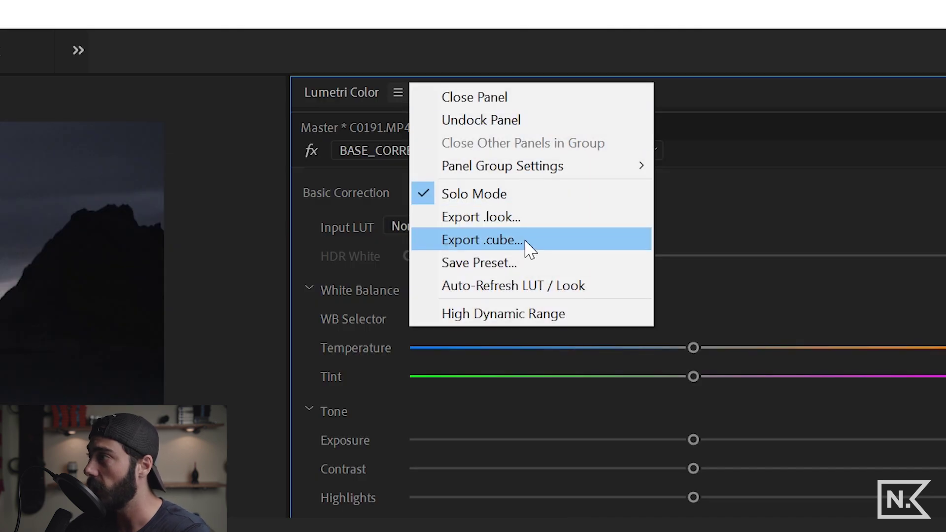
left_click(525, 242)
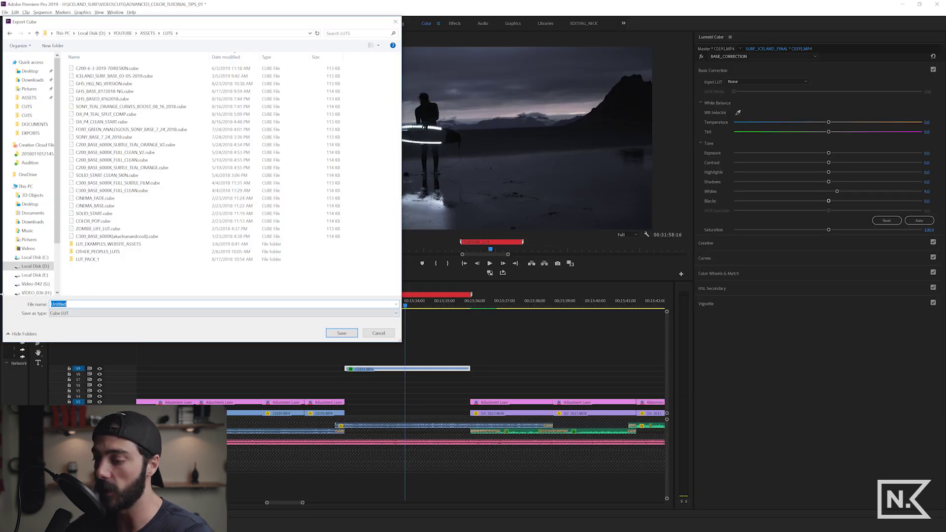
type("NIGHT_SHOT")
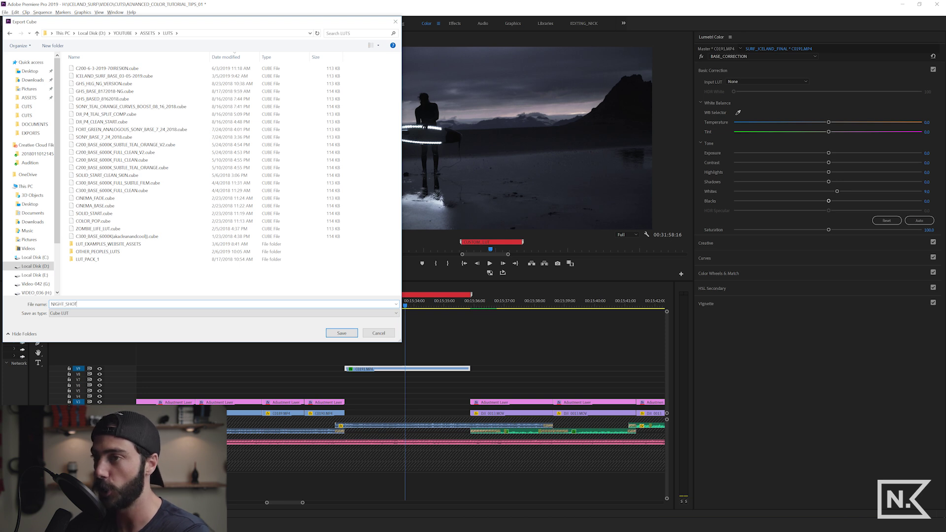
key("Return")
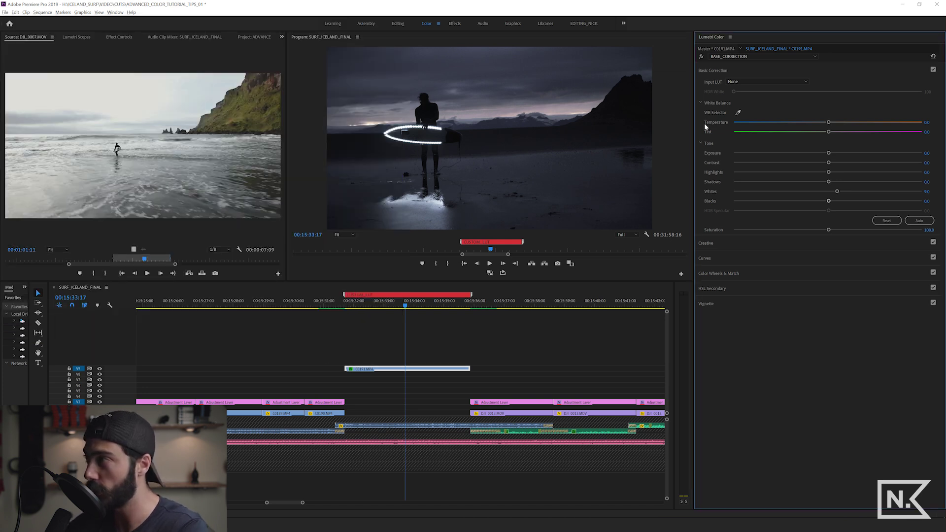
key("alt")
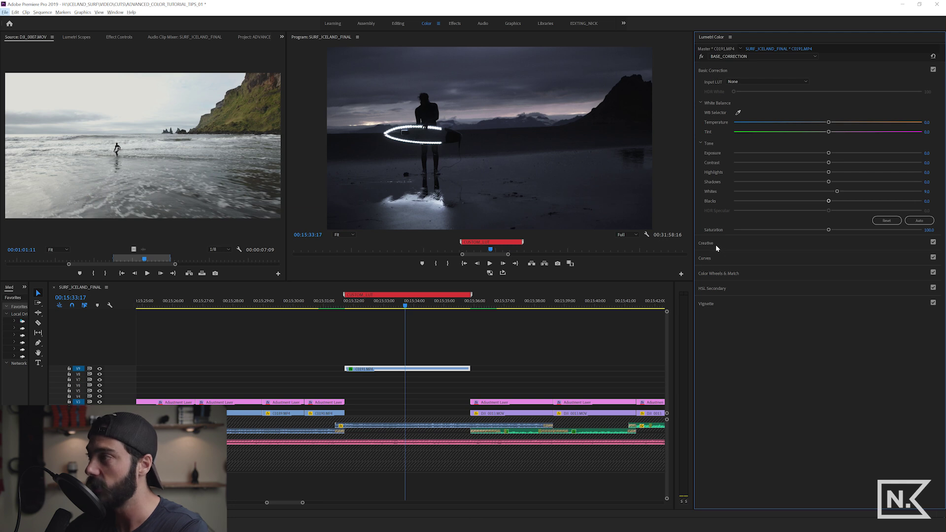
Switch to File Explorer, open the LUTS folder inside ASSETS and select NIGHT_SHOT.cube.
key("alt+Tab")
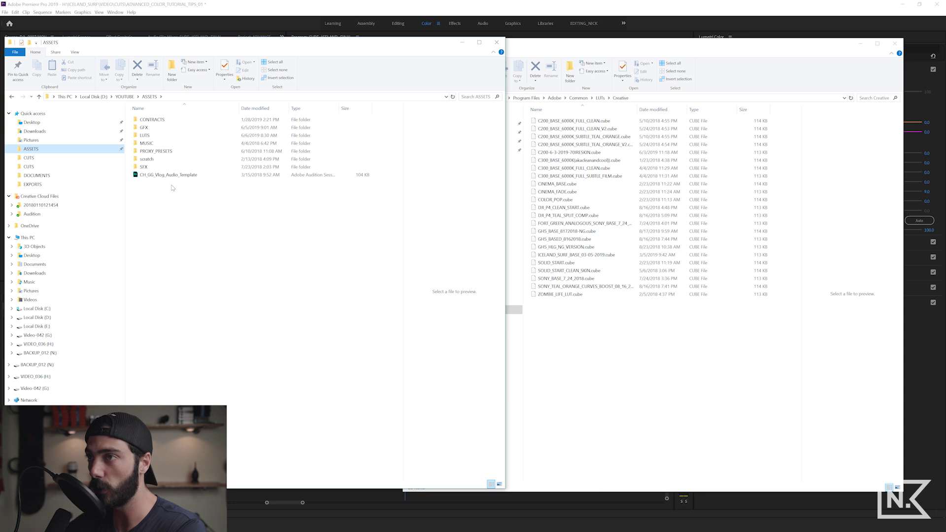
double_click(145, 135)
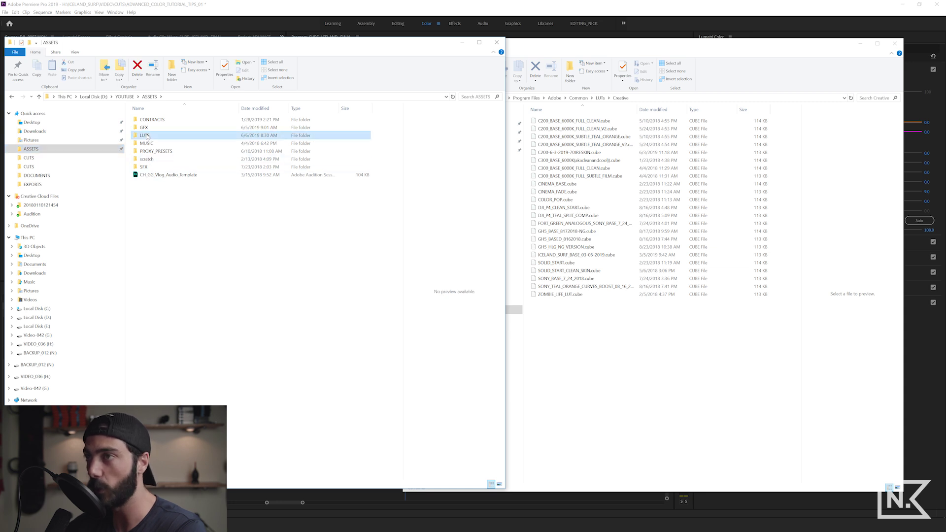
left_click(150, 293)
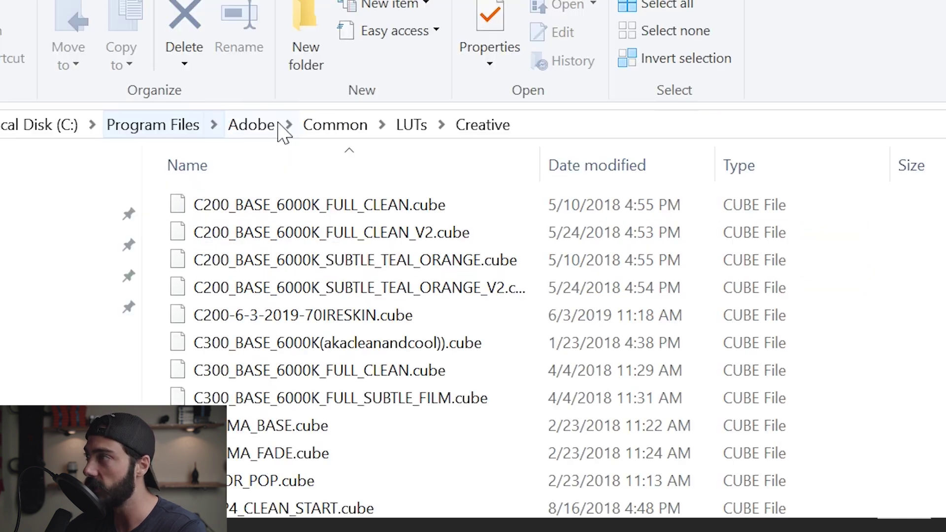
Browse the Adobe Common folder in Program Files to show the Creative and Technical folders inside LUTs.
left_click(335, 128)
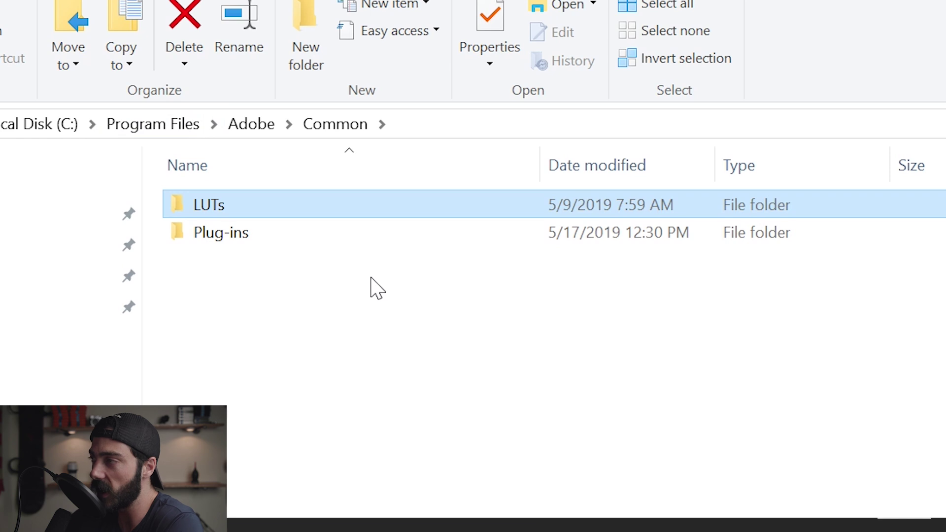
double_click(179, 215)
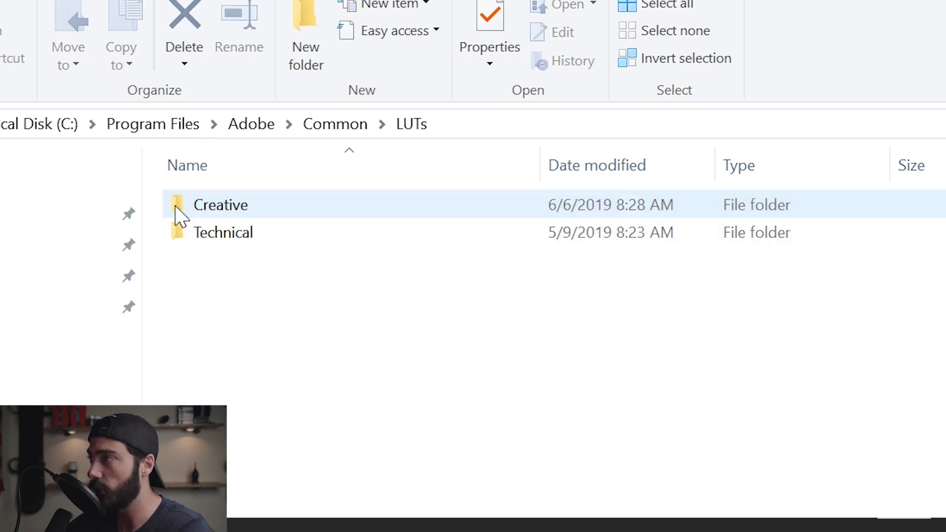
left_click(225, 216)
left_click(231, 231)
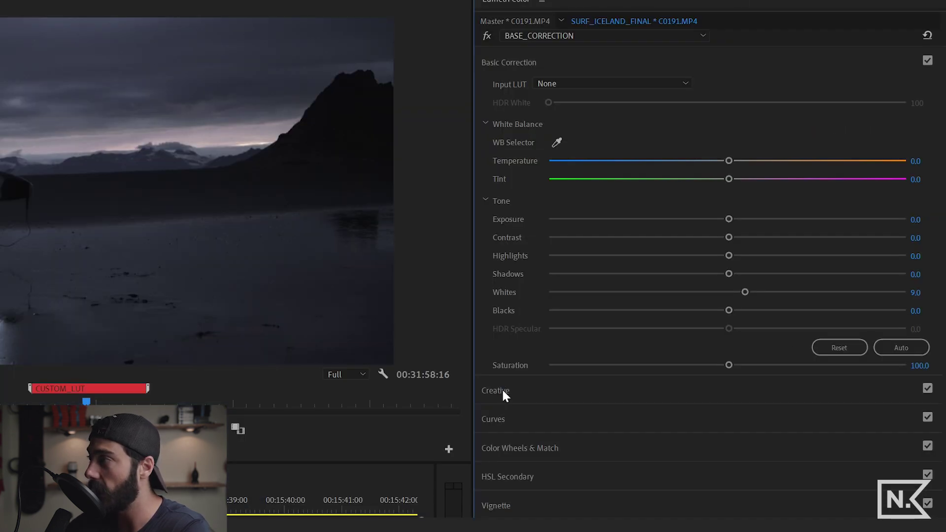
In Premiere Pro, view the Look choices under Creative and the Input LUT choices under Basic Correction.
left_click(502, 389)
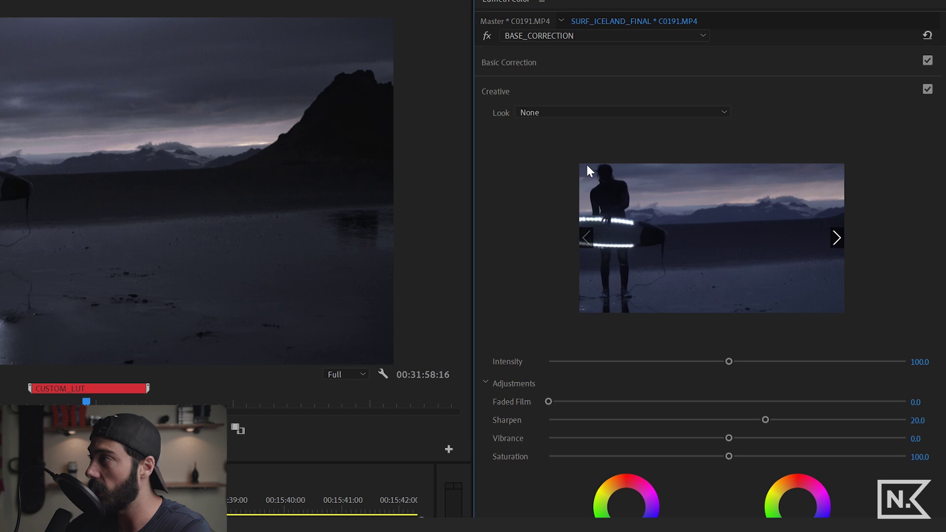
left_click(545, 118)
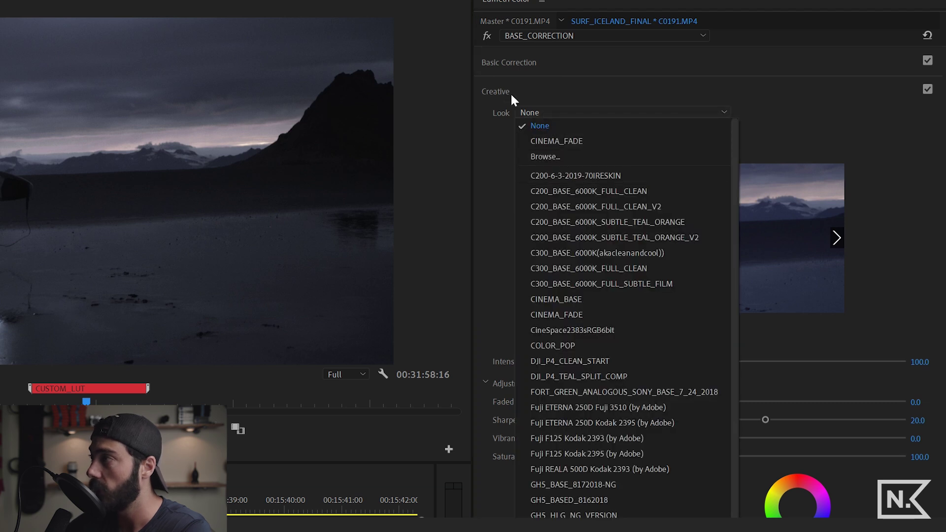
left_click(510, 94)
left_click(504, 62)
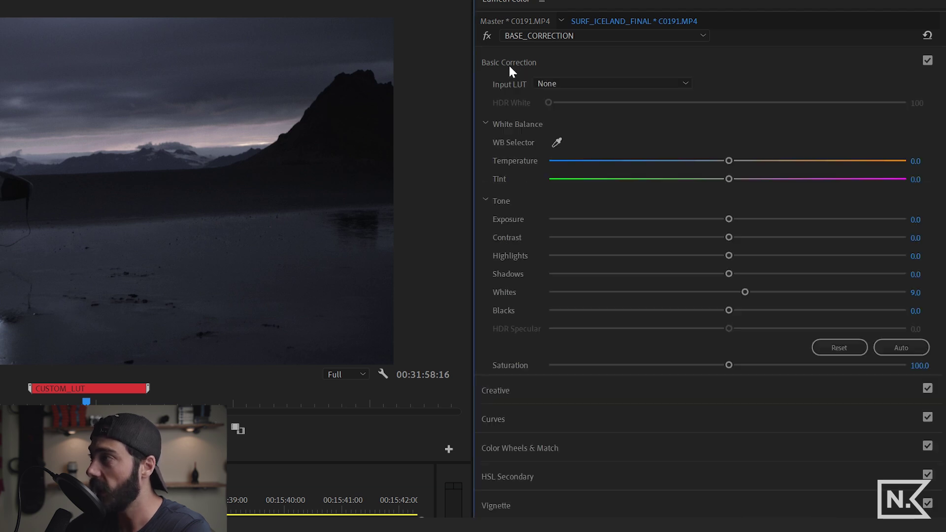
left_click(547, 84)
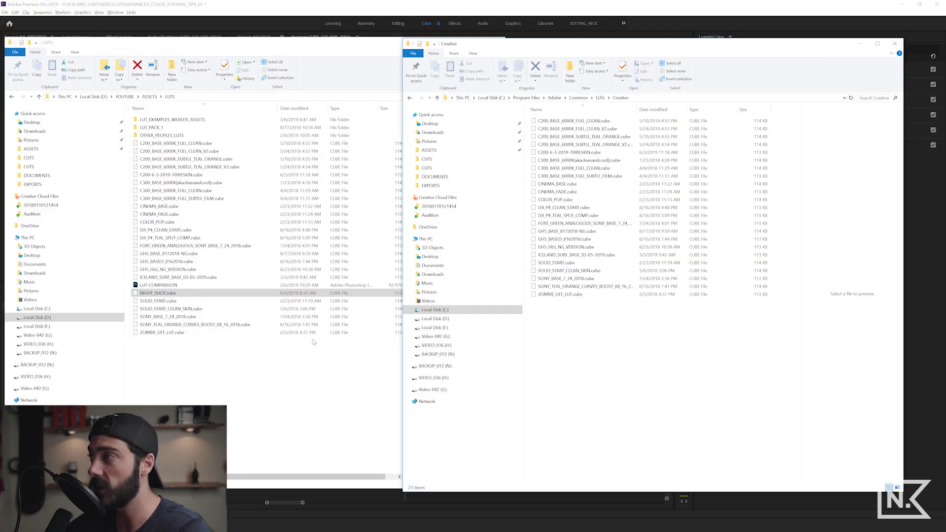
In File Explorer, copy NIGHT_SHOT.cube from the LUTS folder into Adobe's Common LUTs Creative folder, granting administrator permission.
left_click_drag(141, 295, 588, 331)
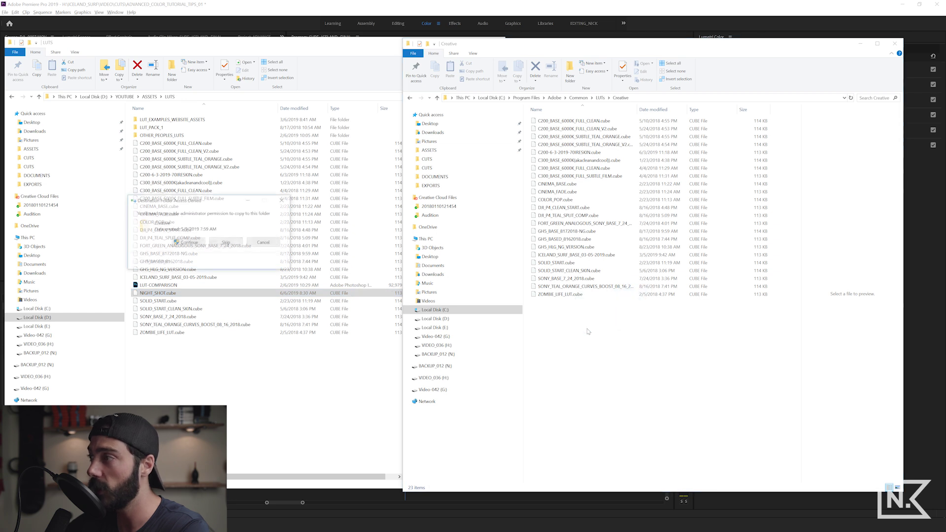
left_click(188, 242)
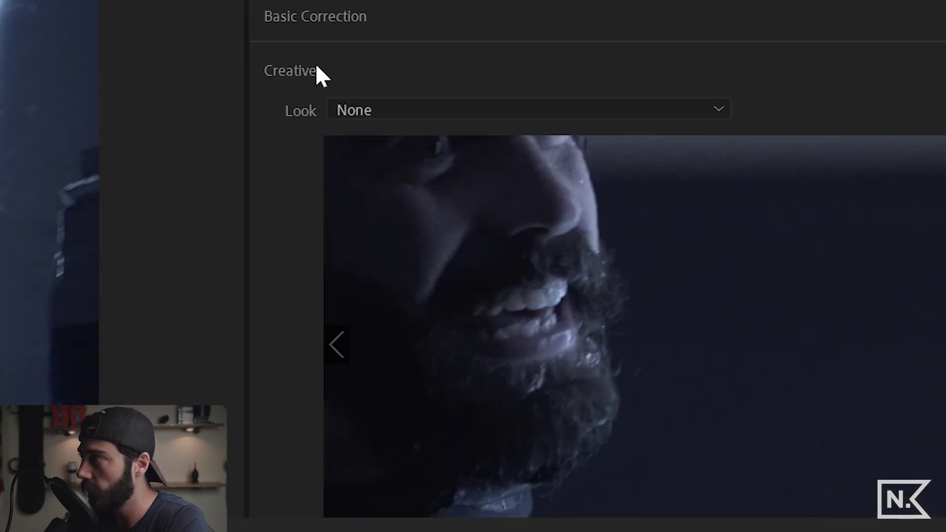
In Premiere Pro, apply the NIGHT_SHOT look to the close-up clip C0189.MP4 and toggle its Lumetri effect to compare.
left_click(385, 109)
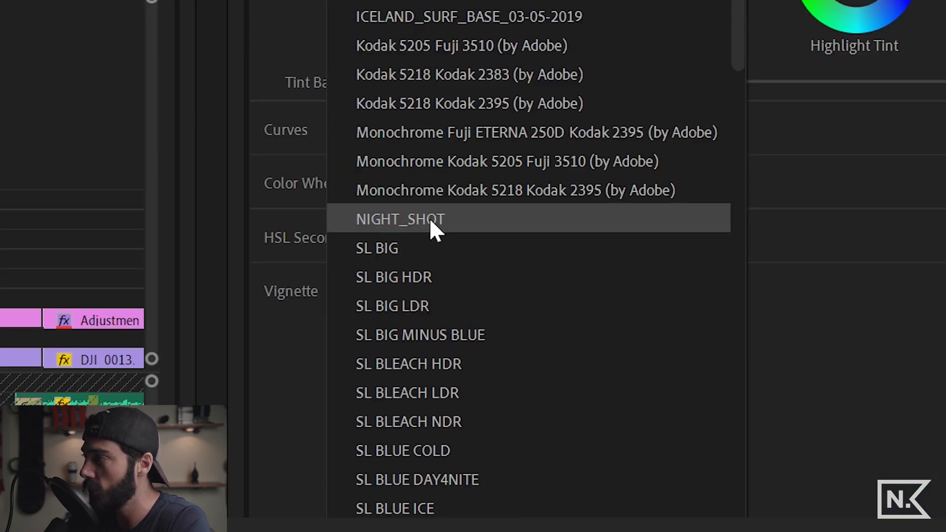
left_click(430, 218)
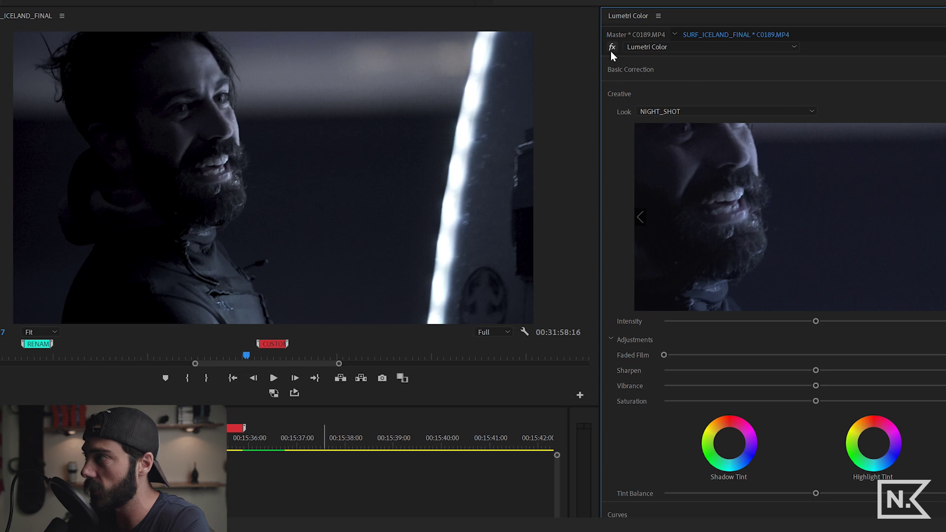
left_click(612, 48)
left_click(612, 47)
Compare the close-up with the wide night surf clip C0191.MP4, and open the close-up's list of looks.
key("Down")
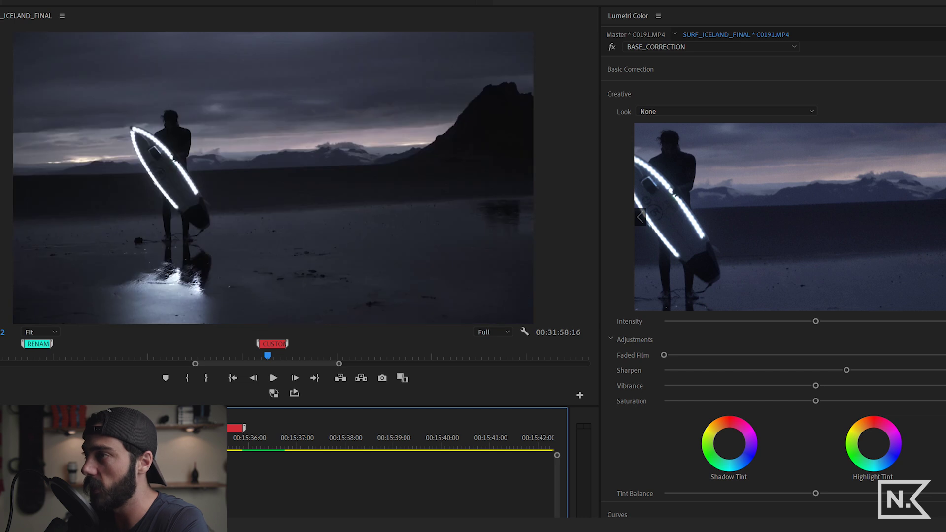
left_click(663, 110)
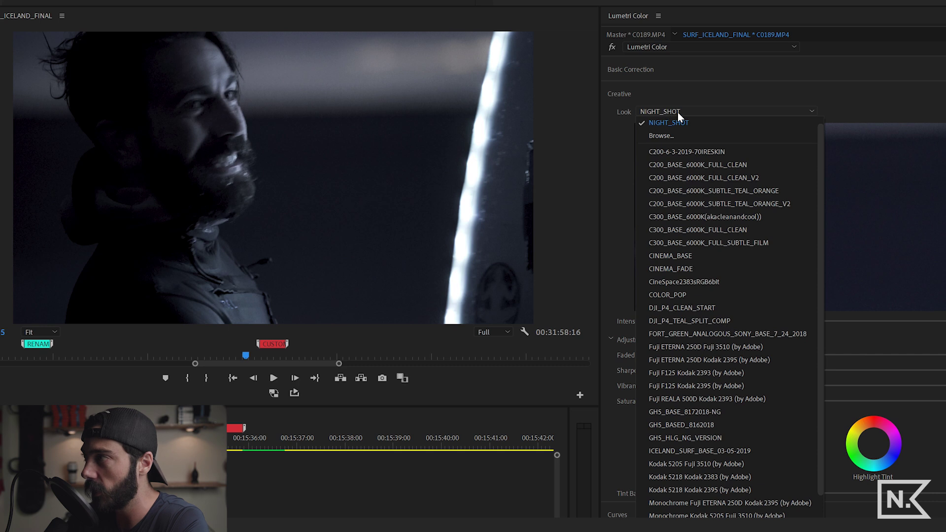